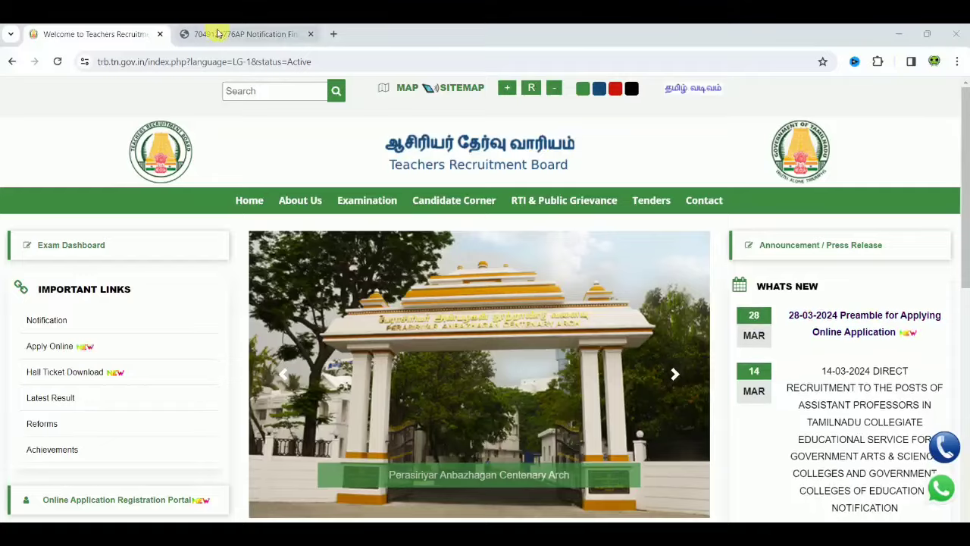
# Open the recruitment notification PDF and scroll through it
pyautogui.click(205, 34)
pyautogui.scroll(-5, 683, 286)
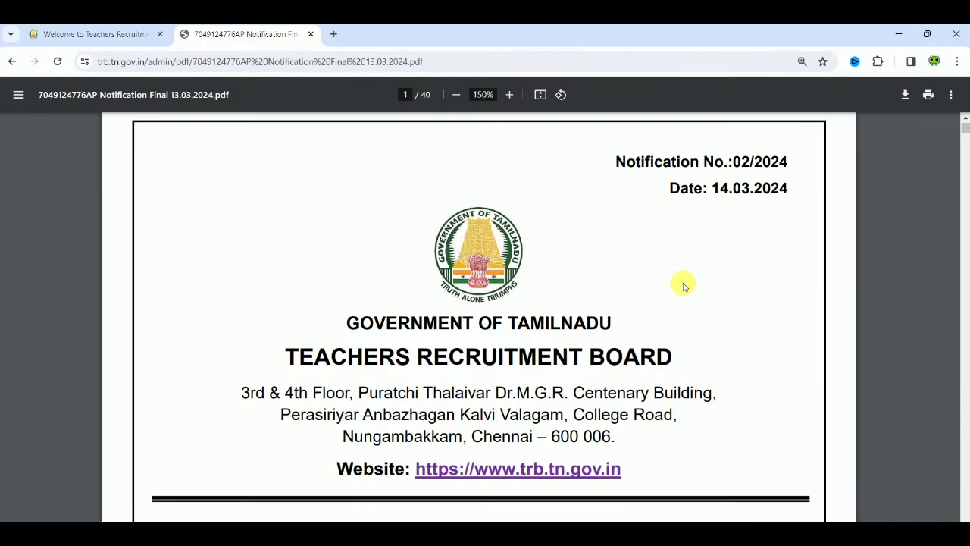
pyautogui.scroll(-12, 683, 286)
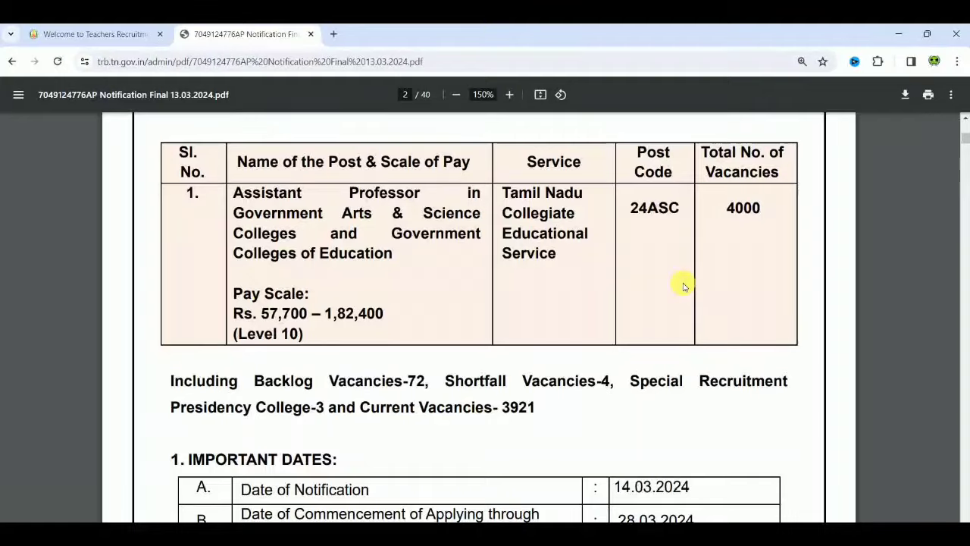
pyautogui.scroll(-5, 684, 286)
pyautogui.scroll(-12, 683, 286)
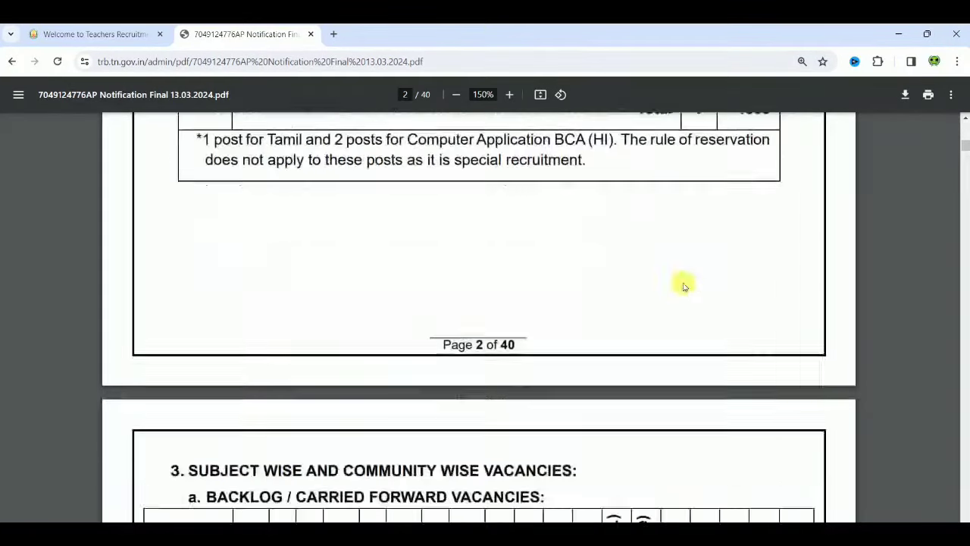
pyautogui.scroll(-18, 684, 286)
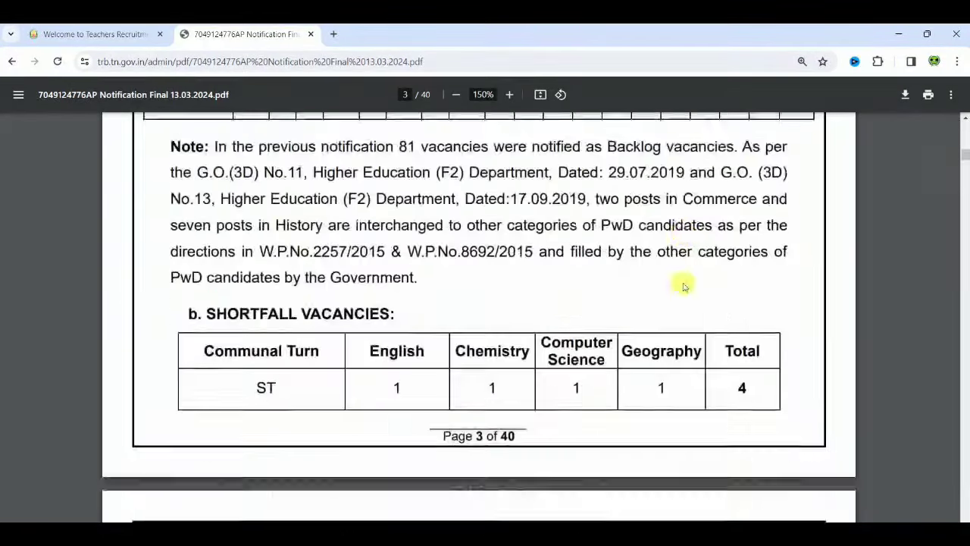
pyautogui.scroll(-12, 683, 287)
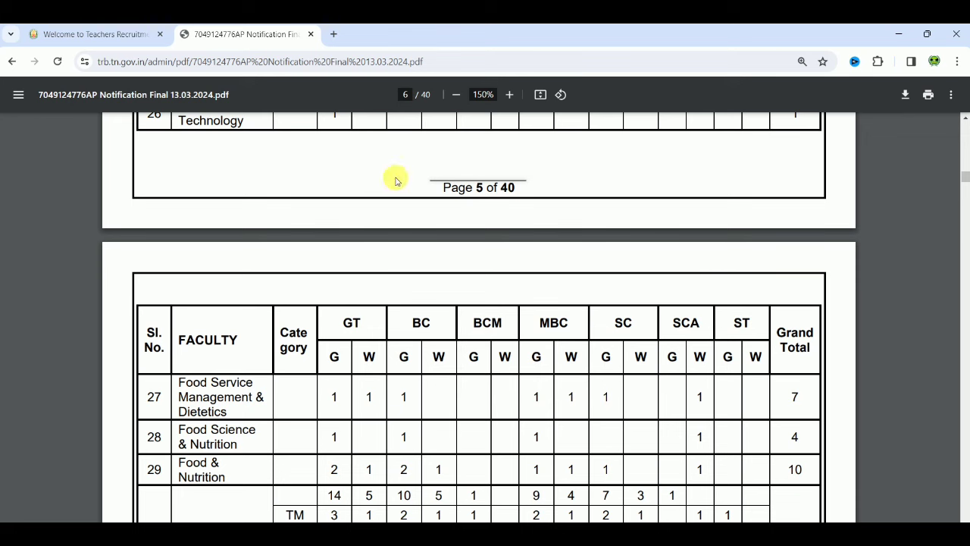
# Go from the TRB homepage through Apply Online to the Assistant Professors registration form
pyautogui.click(106, 35)
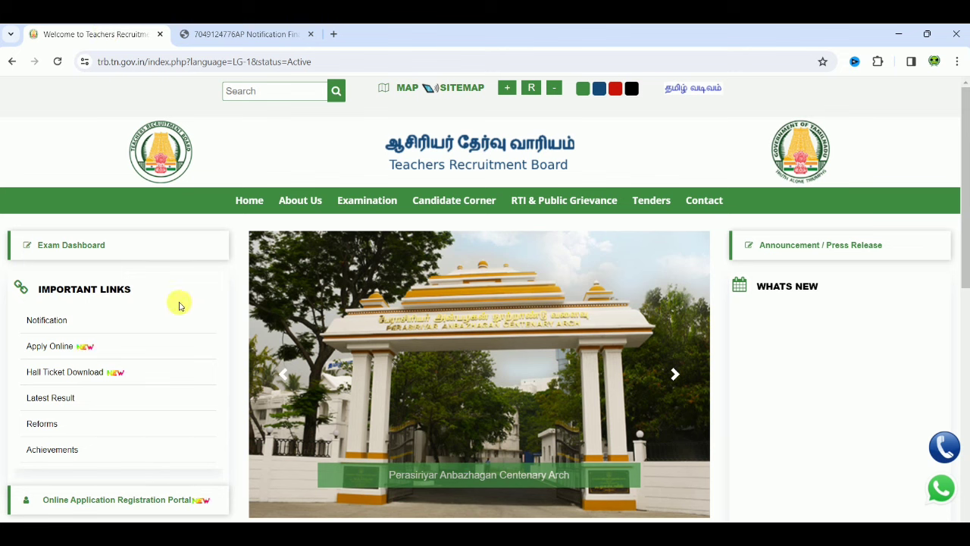
pyautogui.click(58, 348)
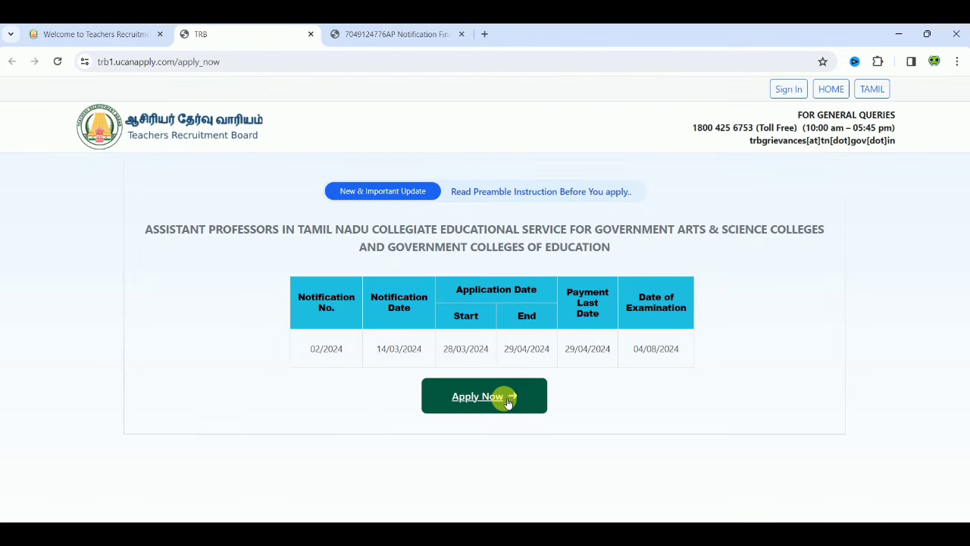
pyautogui.click(509, 401)
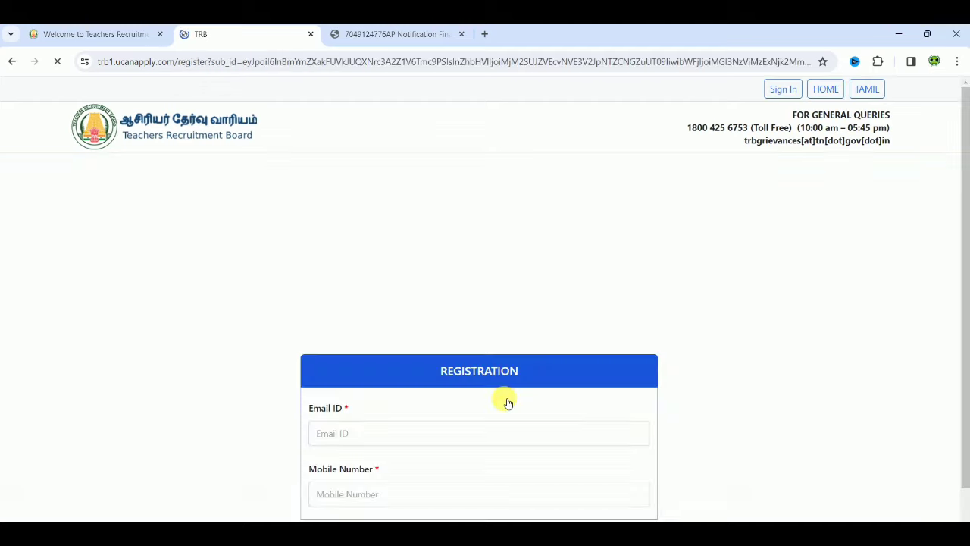
pyautogui.scroll(-1, 775, 358)
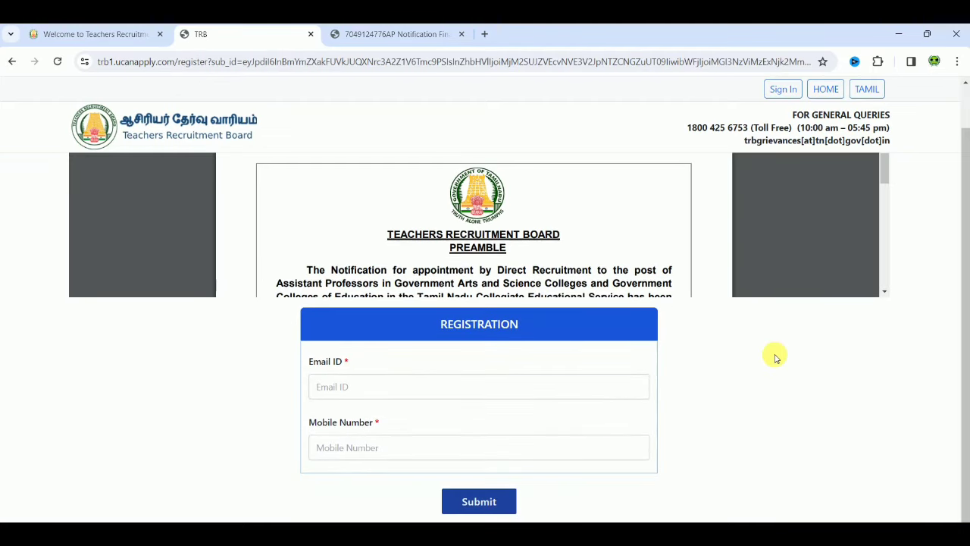
# Enter the applicant's e-mail address and verify it with the 4-digit OTP sent to it
pyautogui.click(448, 393)
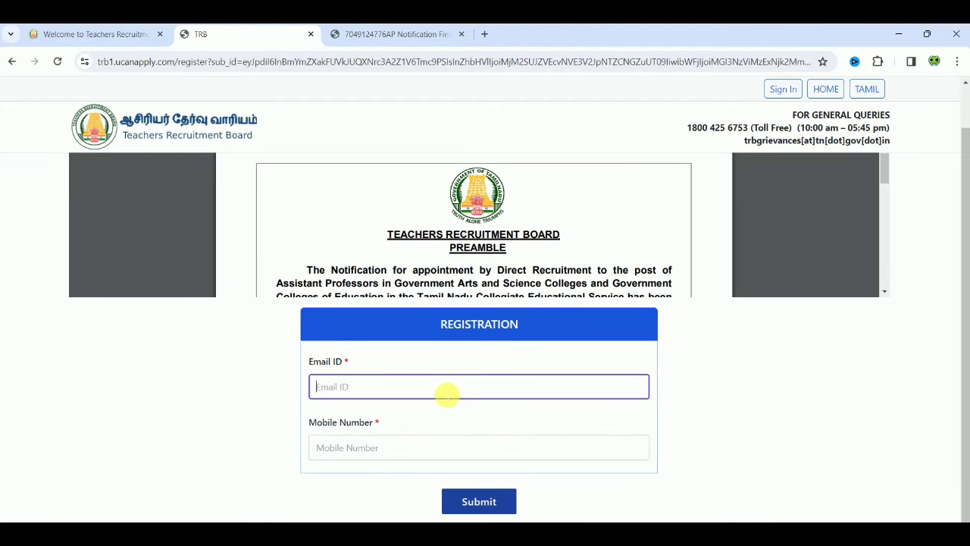
pyautogui.write('c')
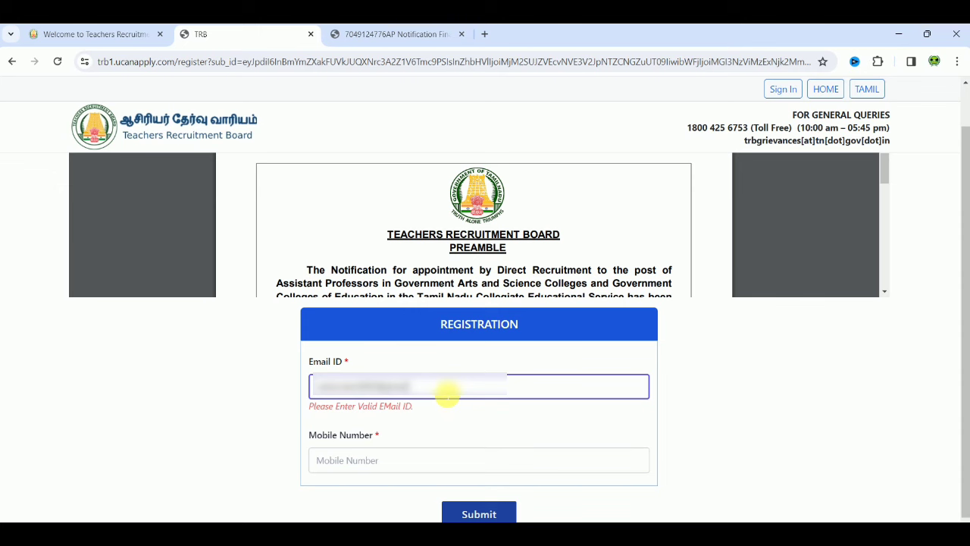
pyautogui.write('om')
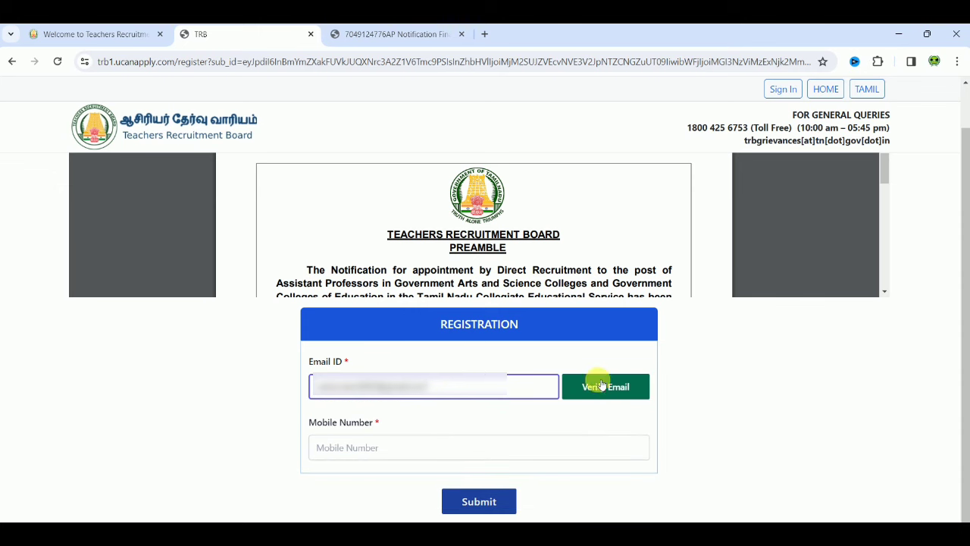
pyautogui.click(611, 391)
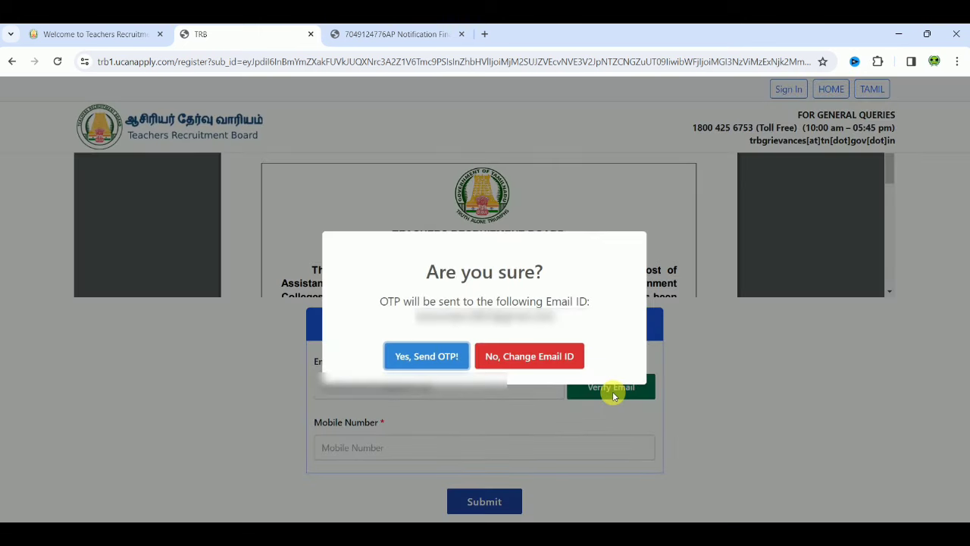
pyautogui.click(424, 353)
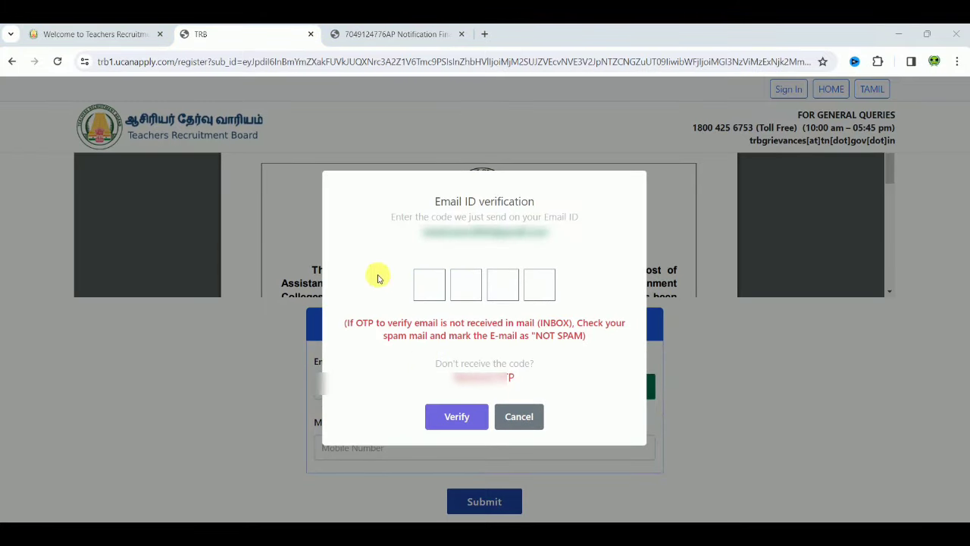
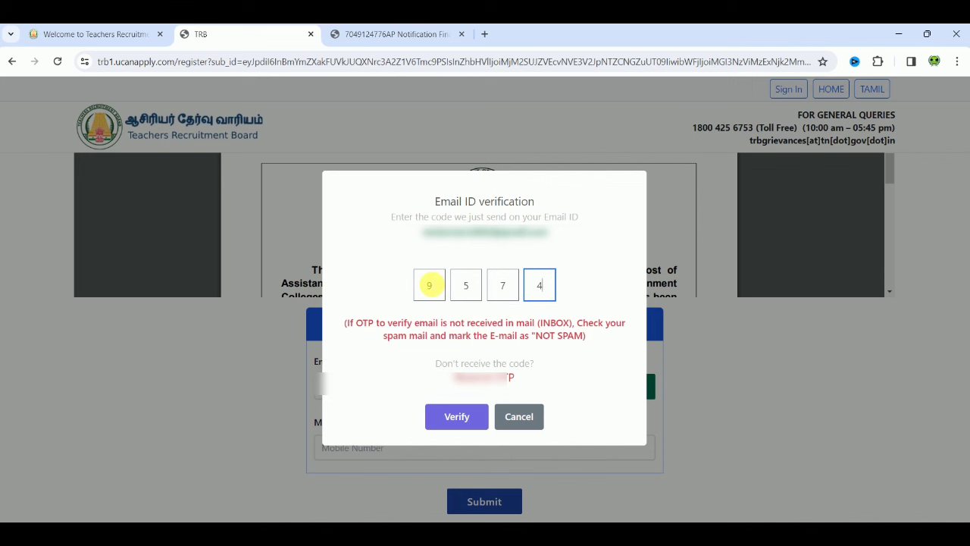
pyautogui.click(464, 415)
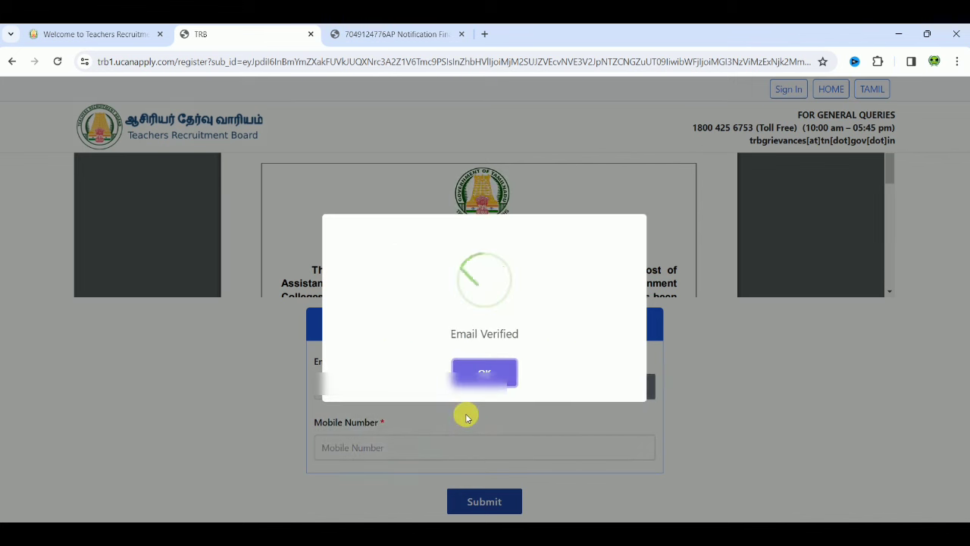
pyautogui.click(482, 372)
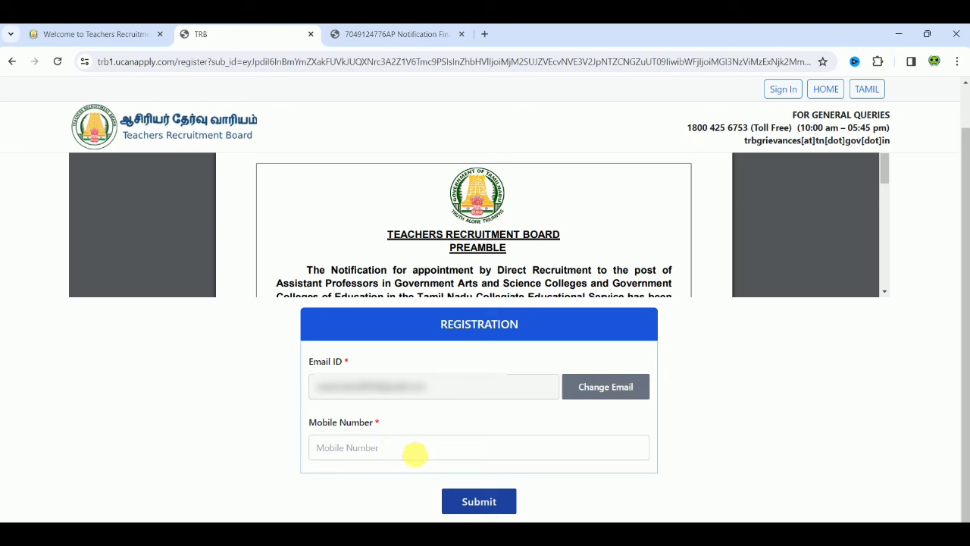
# Enter the applicant's mobile number and verify it with the OTP sent to it
pyautogui.click(415, 453)
pyautogui.write('9')
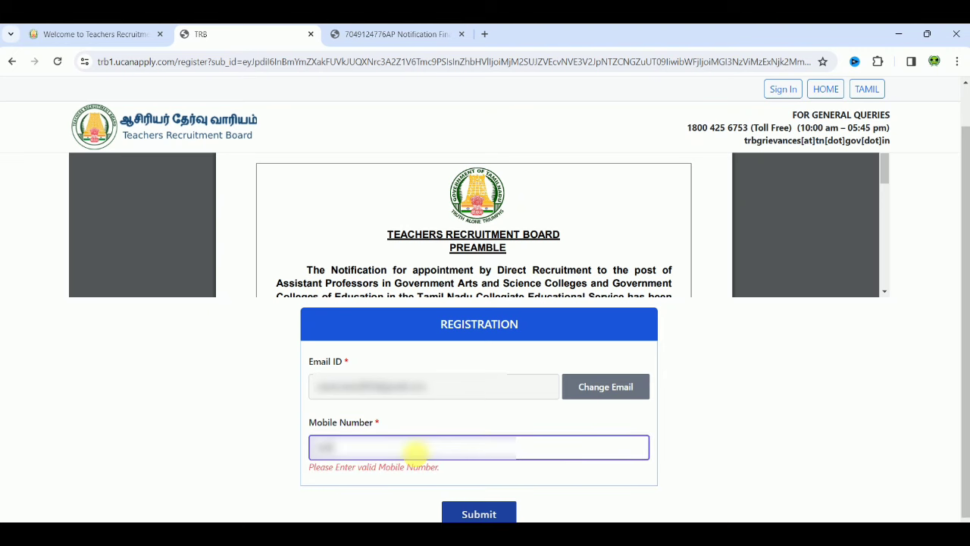
pyautogui.write('00')
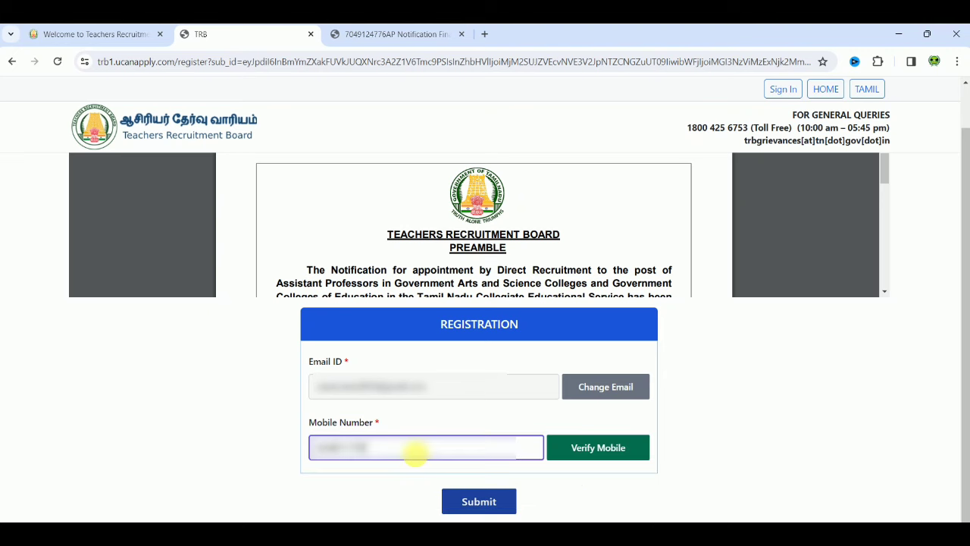
pyautogui.click(588, 443)
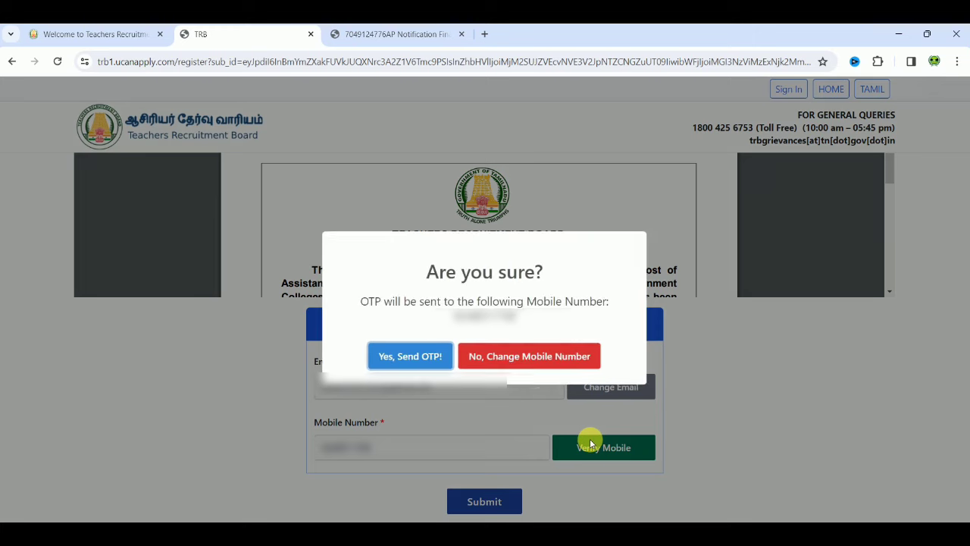
pyautogui.click(413, 359)
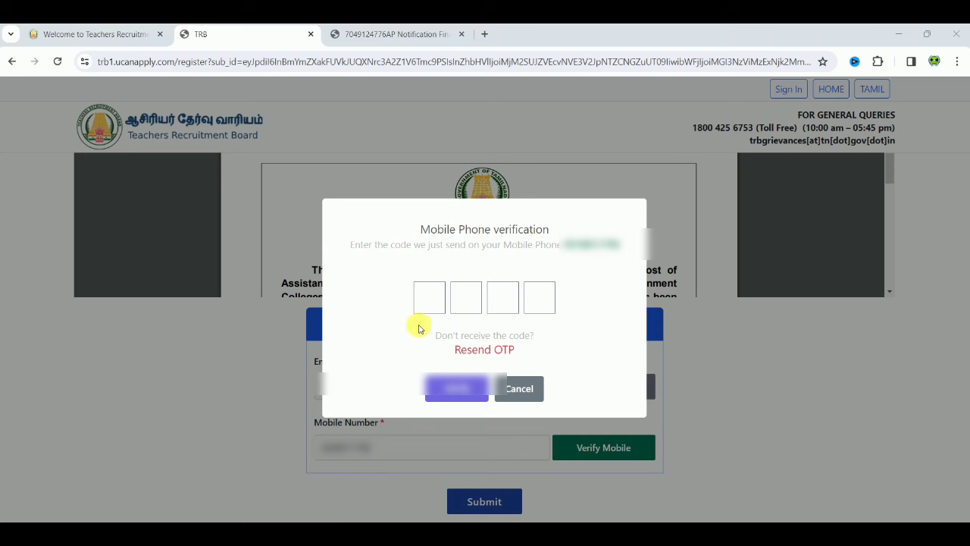
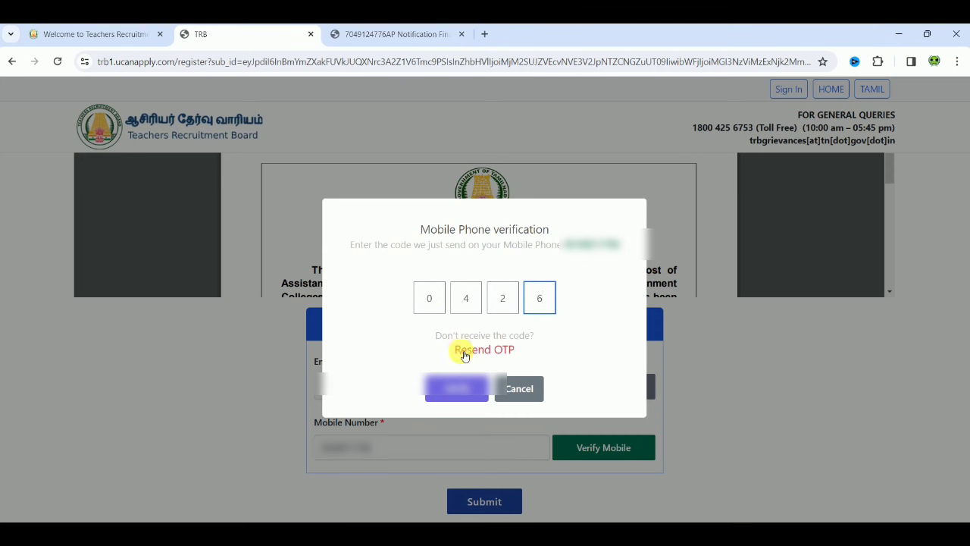
pyautogui.click(455, 383)
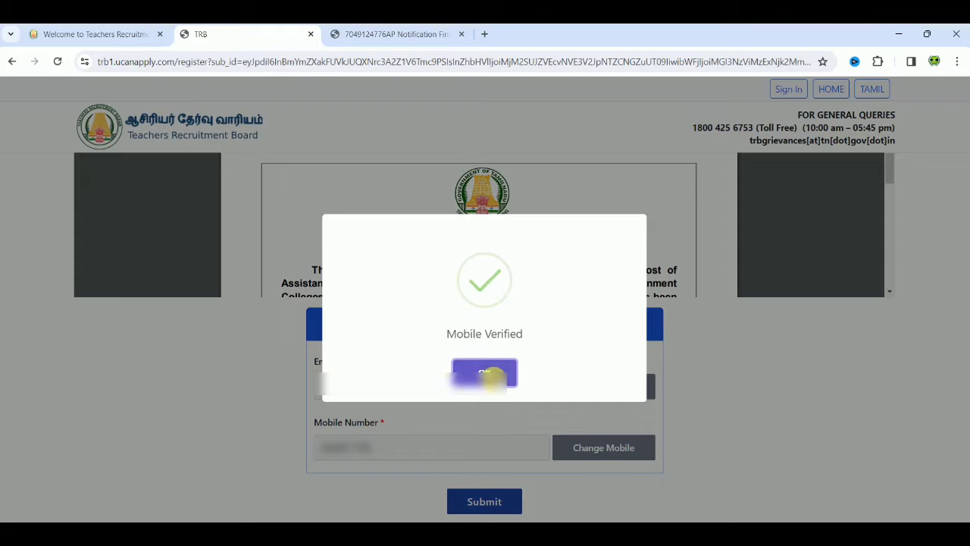
pyautogui.click(488, 374)
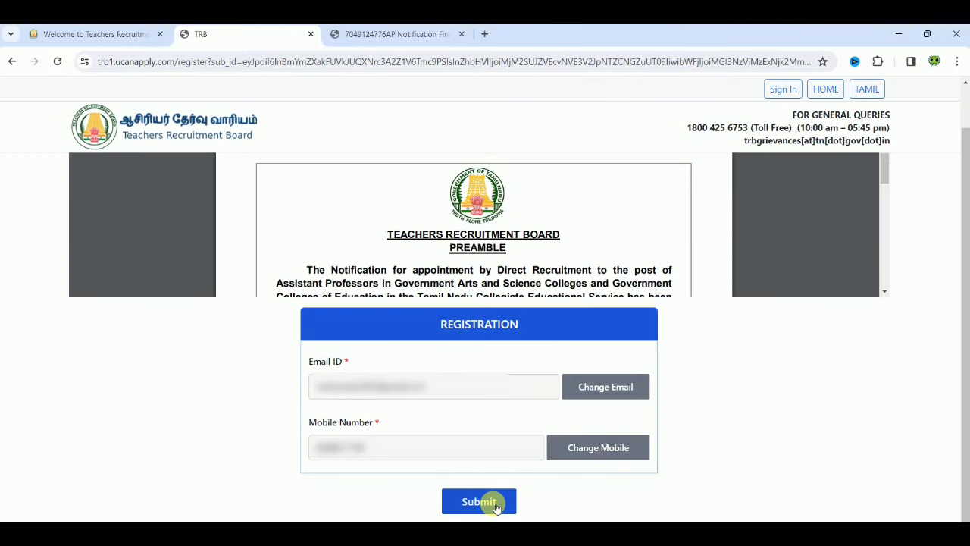
# Submit the basic registration and start the application from the candidate dashboard
pyautogui.click(497, 504)
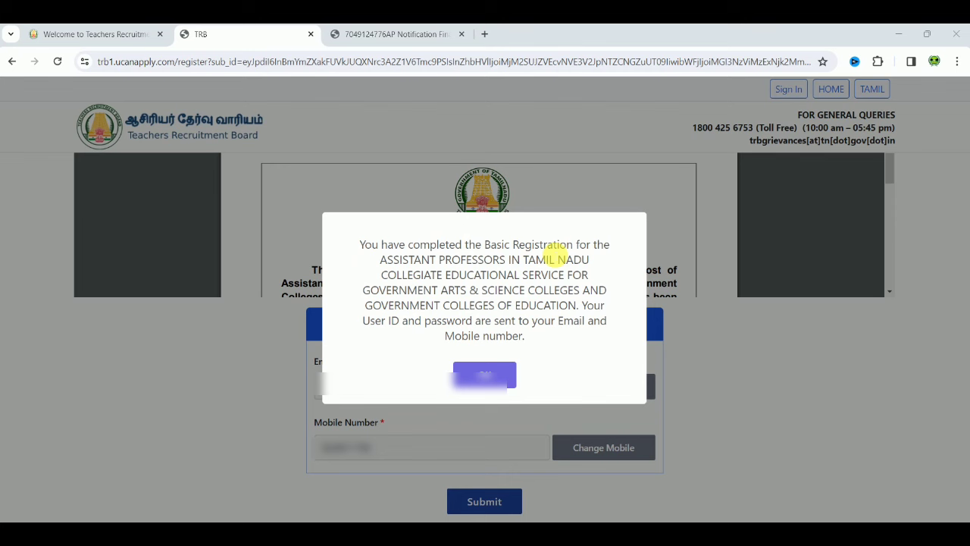
pyautogui.click(496, 370)
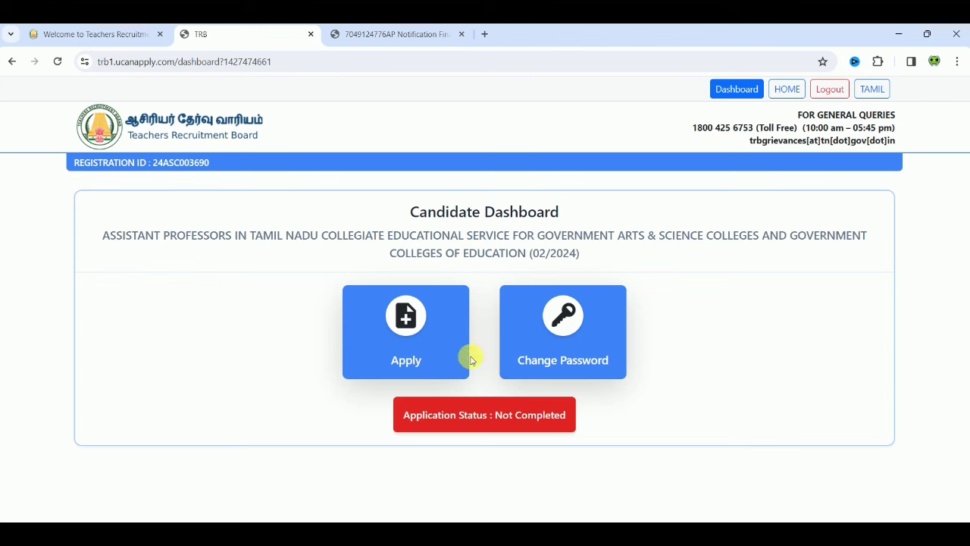
pyautogui.click(424, 310)
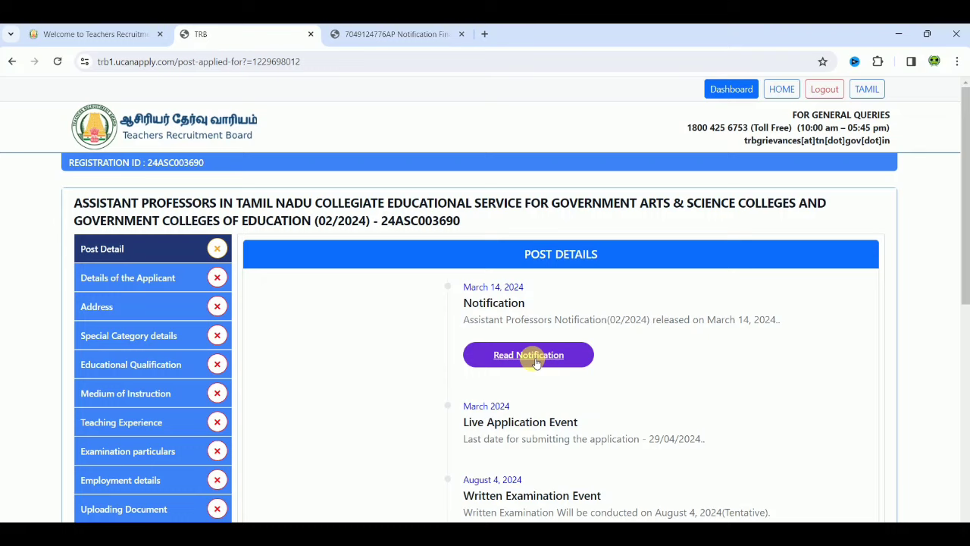
# View the official notification, then return to the empty Post Details page
pyautogui.click(535, 358)
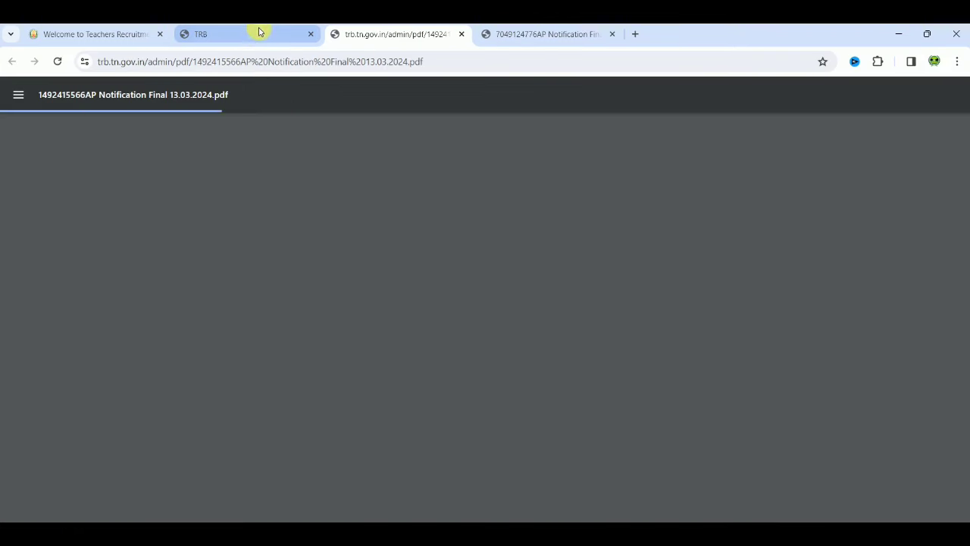
pyautogui.click(250, 34)
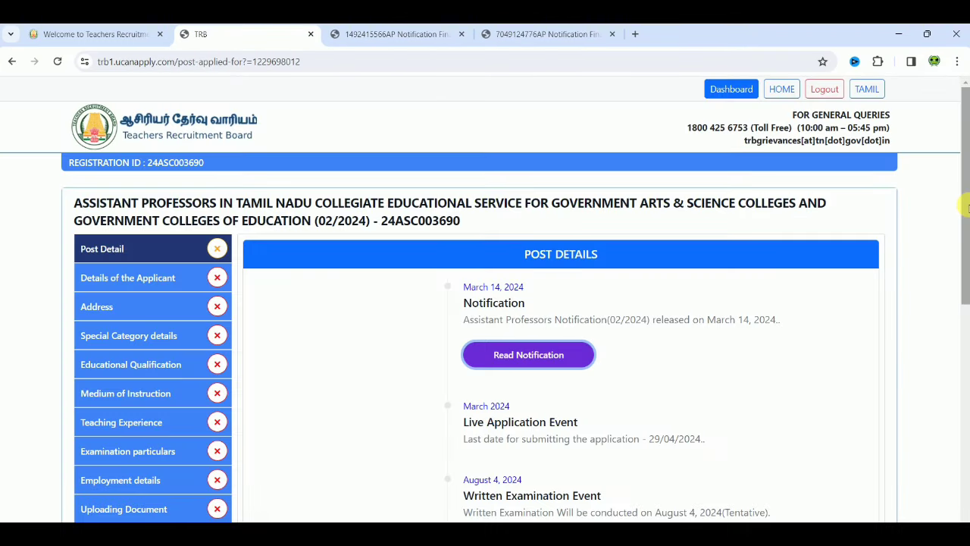
pyautogui.moveTo(966, 204); pyautogui.dragTo(950, 414)
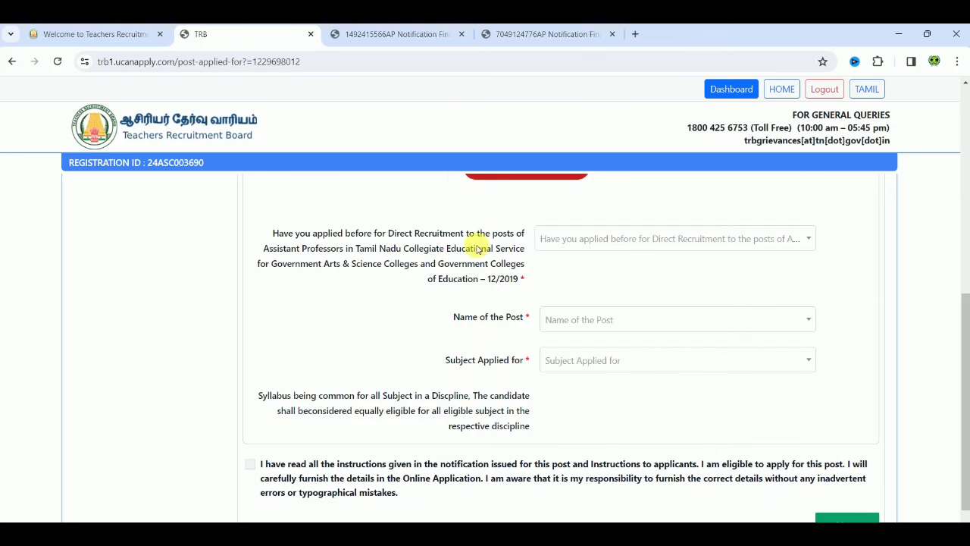
# Answer Yes to applying before and confirm Assistant Professors for Government Colleges of Education as the post
pyautogui.click(584, 238)
pyautogui.click(584, 265)
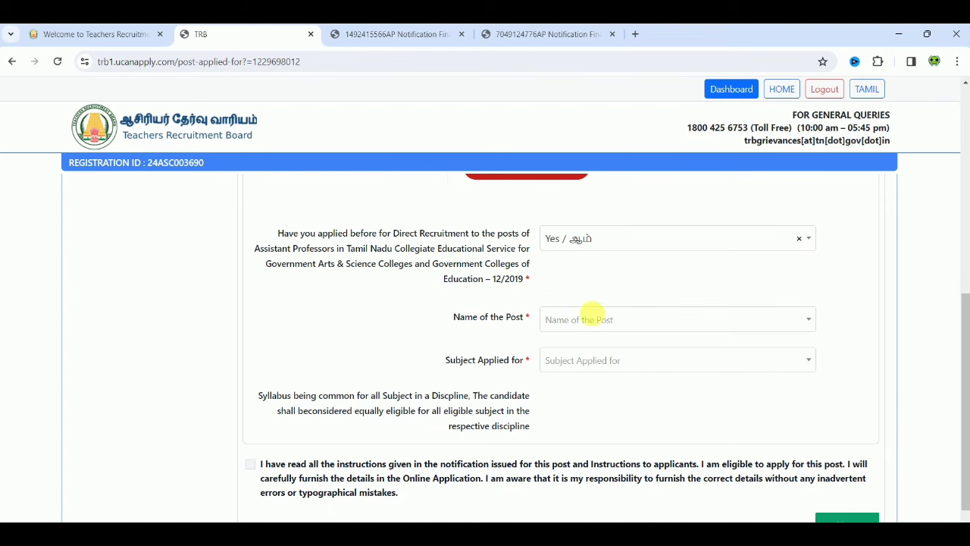
pyautogui.click(598, 325)
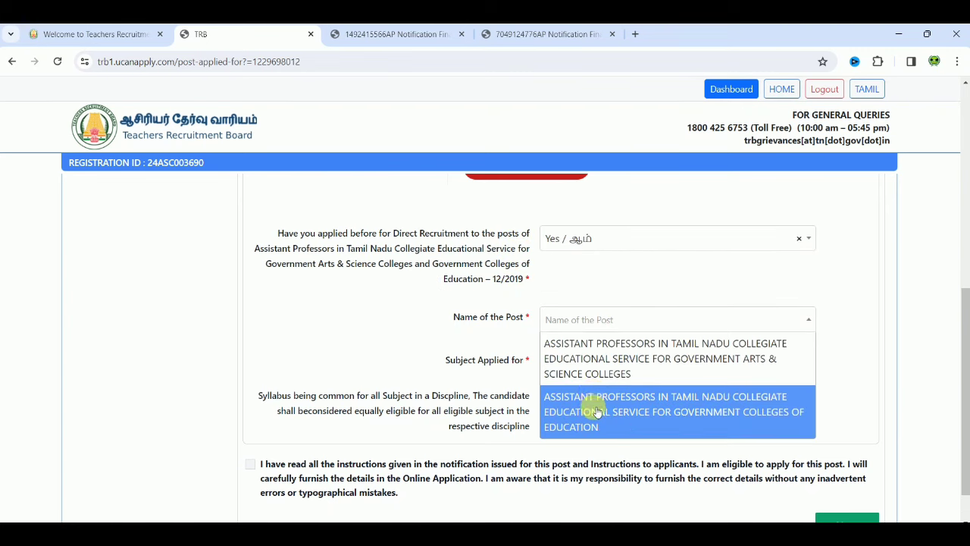
pyautogui.click(600, 376)
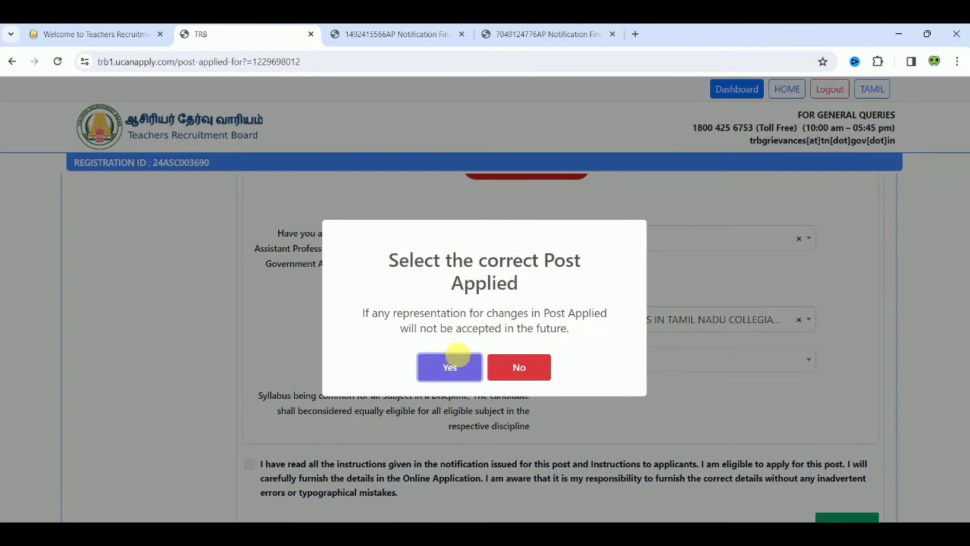
pyautogui.click(458, 362)
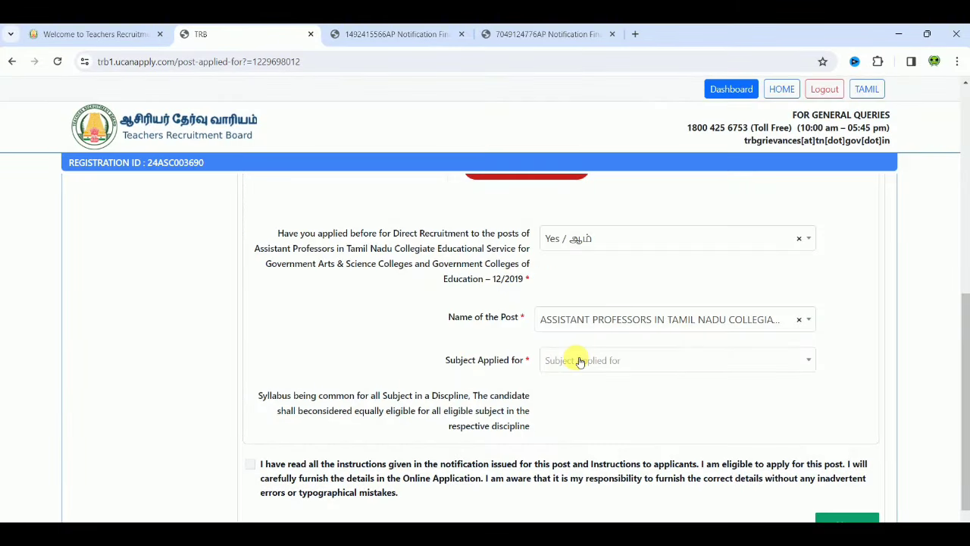
pyautogui.click(580, 362)
pyautogui.click(455, 374)
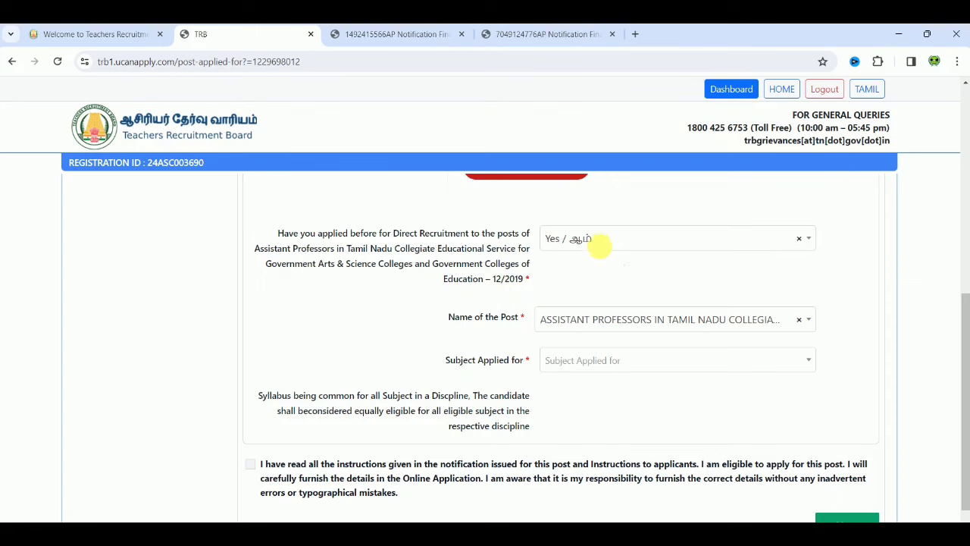
# Change the applied-before answer to No, reselect the post, and confirm Computer Science / Computer Application as subject
pyautogui.click(598, 241)
pyautogui.click(597, 284)
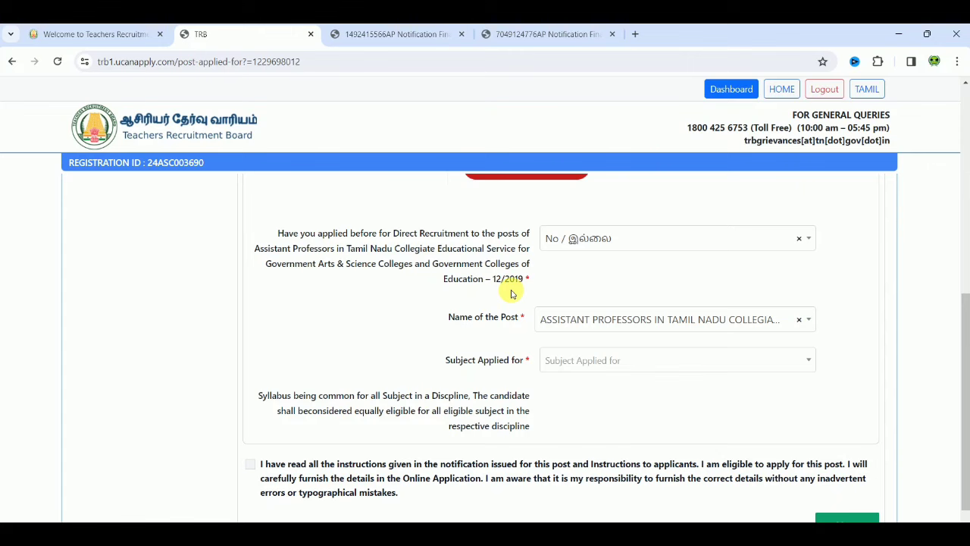
pyautogui.click(604, 326)
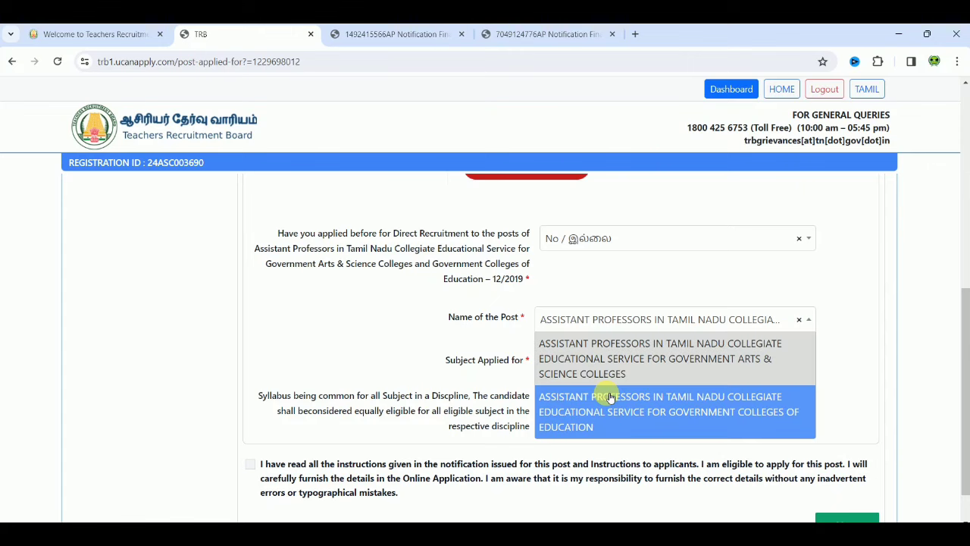
pyautogui.click(610, 364)
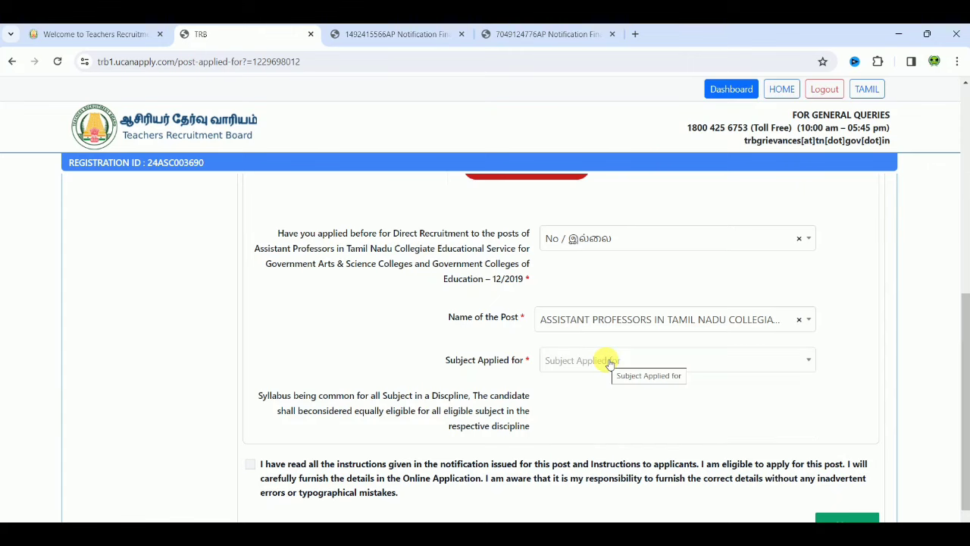
pyautogui.click(598, 363)
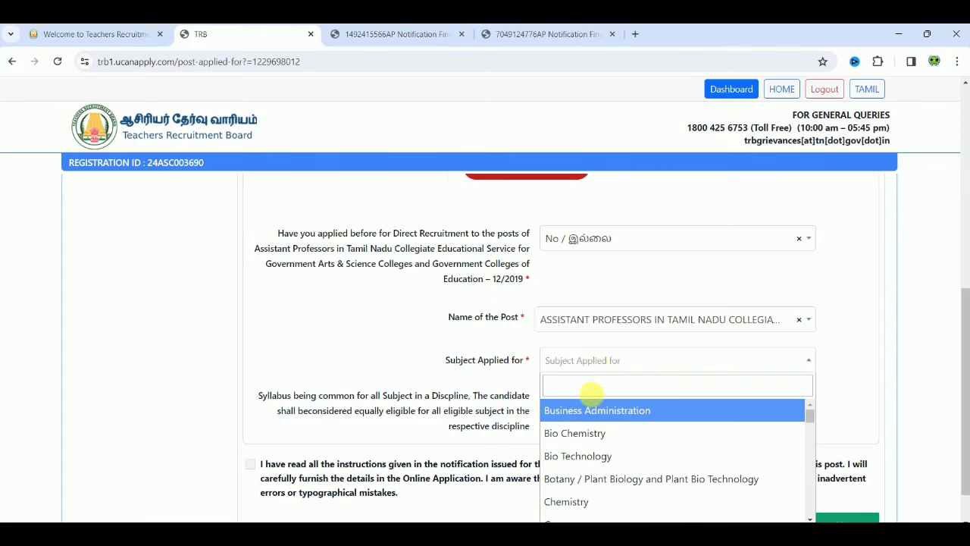
pyautogui.scroll(-1, 598, 425)
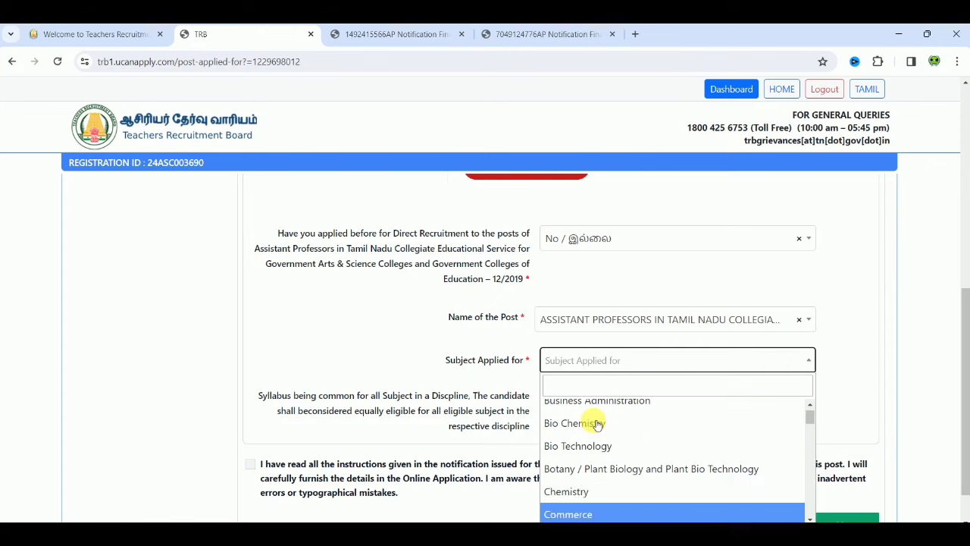
pyautogui.scroll(-1, 598, 424)
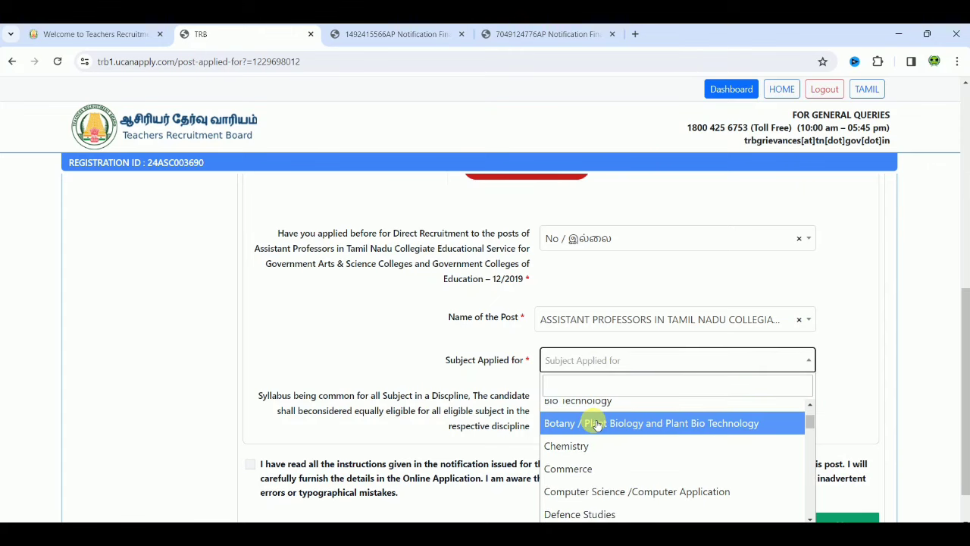
pyautogui.press('Down')
pyautogui.press('Down')
pyautogui.press('Down')
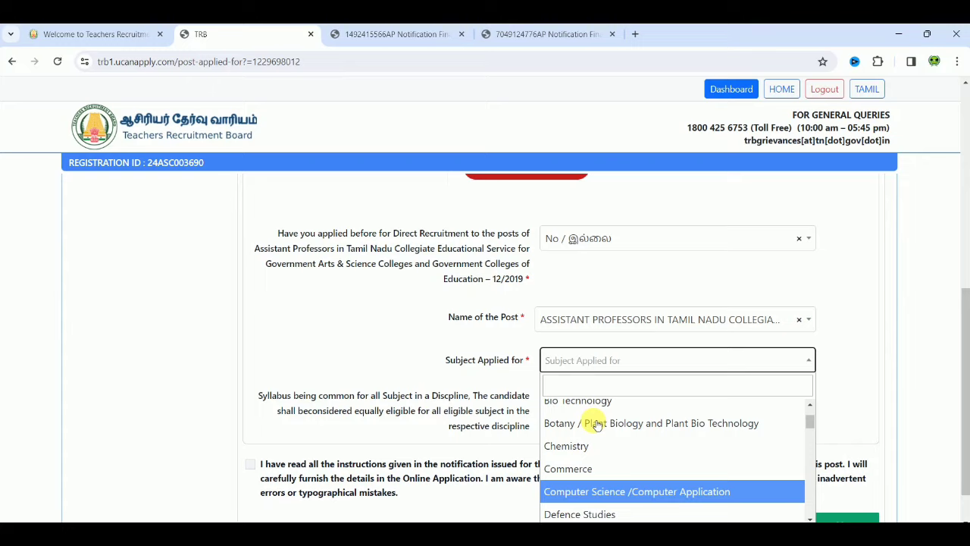
pyautogui.press('Return')
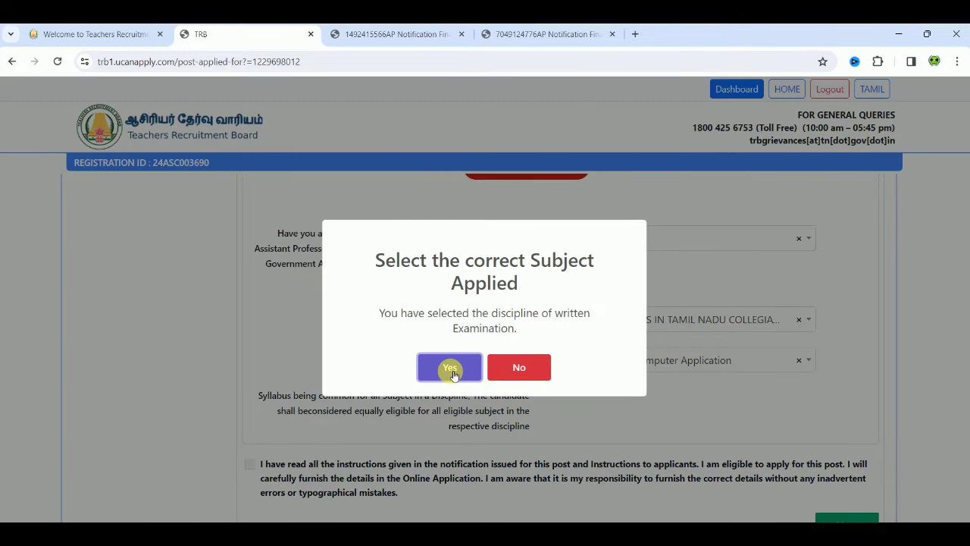
pyautogui.click(452, 373)
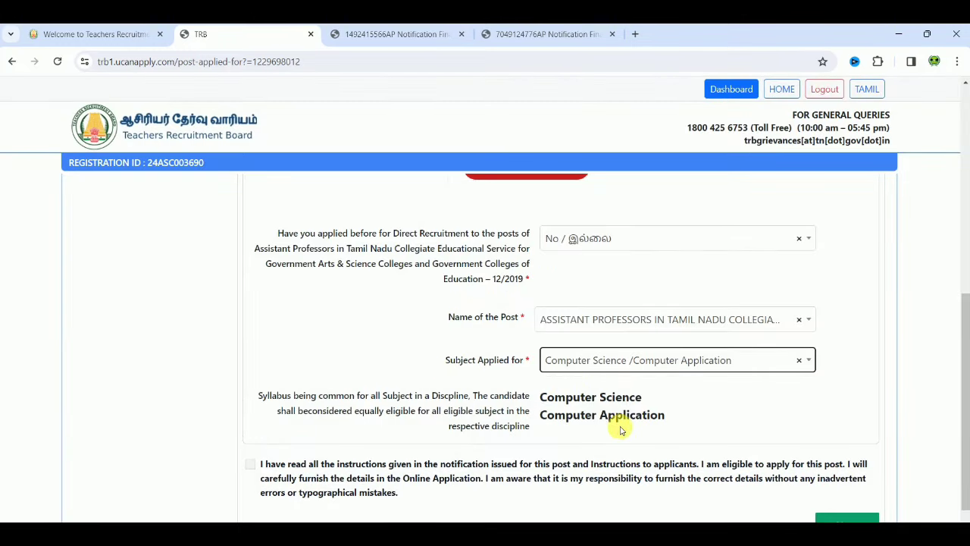
# Accept the applicant declaration and proceed to the Personal Details section
pyautogui.scroll(-1, 652, 428)
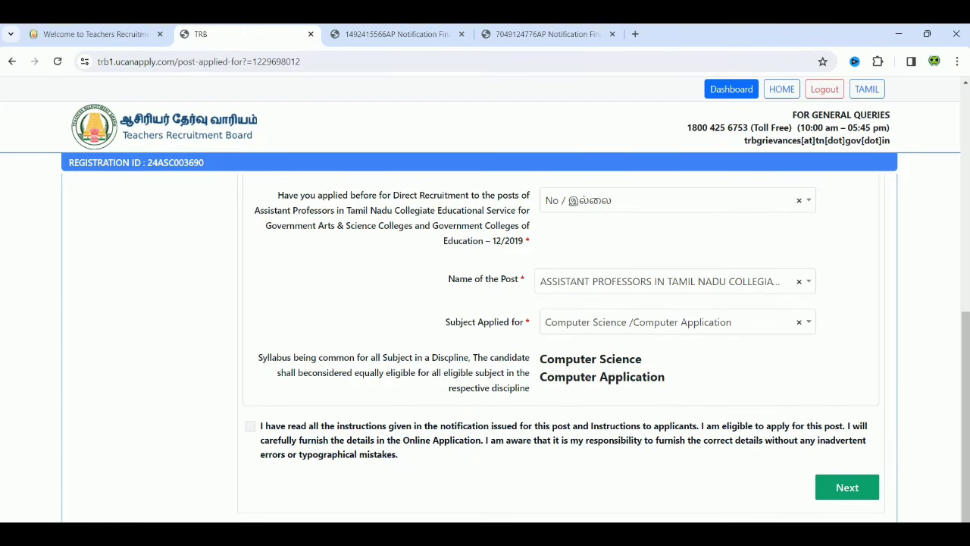
pyautogui.click(250, 426)
pyautogui.click(855, 495)
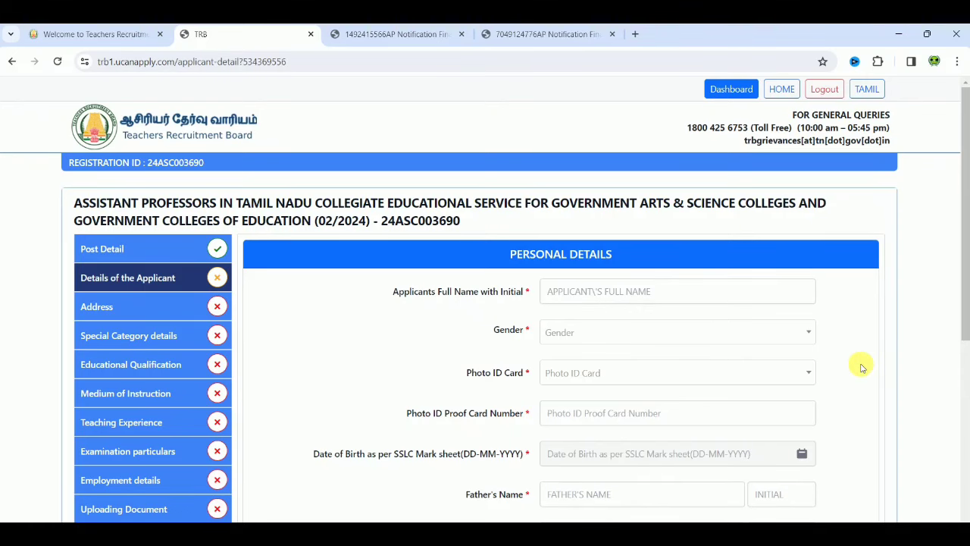
# Paste in and edit the applicant's full name
pyautogui.scroll(-1, 862, 368)
pyautogui.scroll(-1, 862, 368)
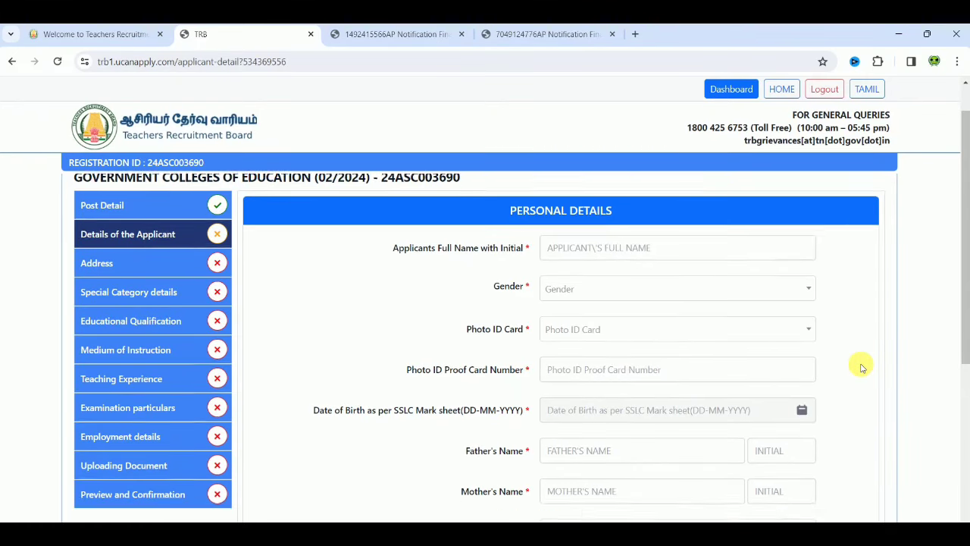
pyautogui.click(663, 241)
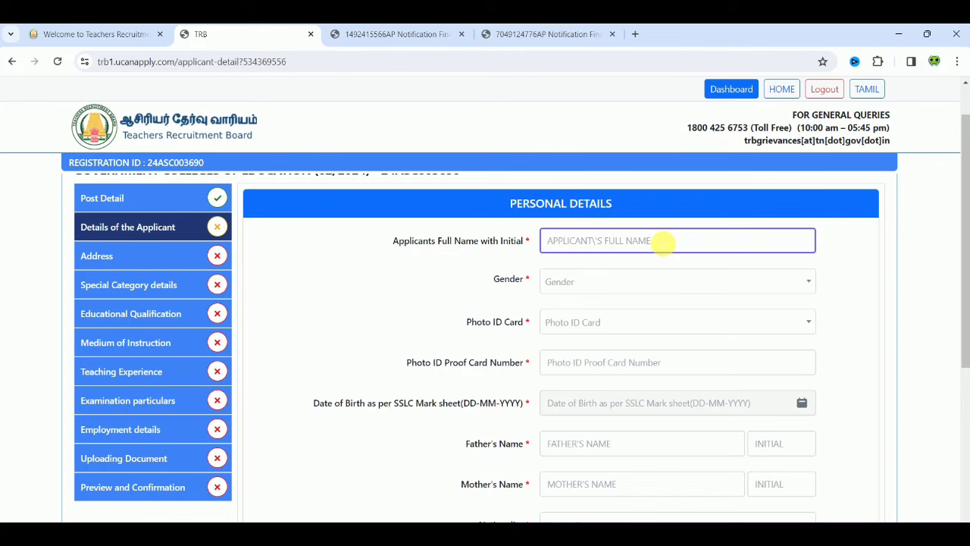
pyautogui.hotkey('ctrl', 'v')
pyautogui.hotkey('ctrl', 'a')
pyautogui.press('BackSpace')
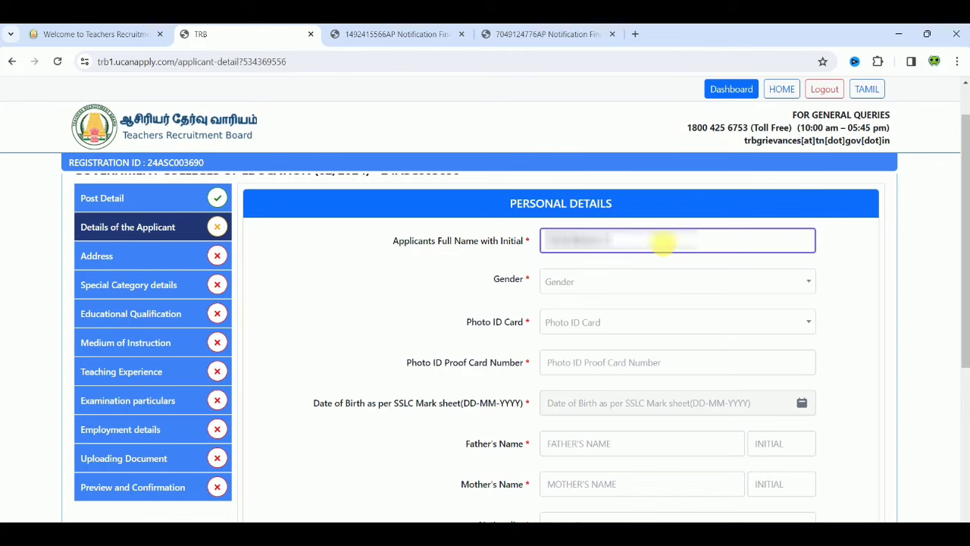
# Set gender to Male and photo ID type to PAN Card with its card number
pyautogui.click(624, 281)
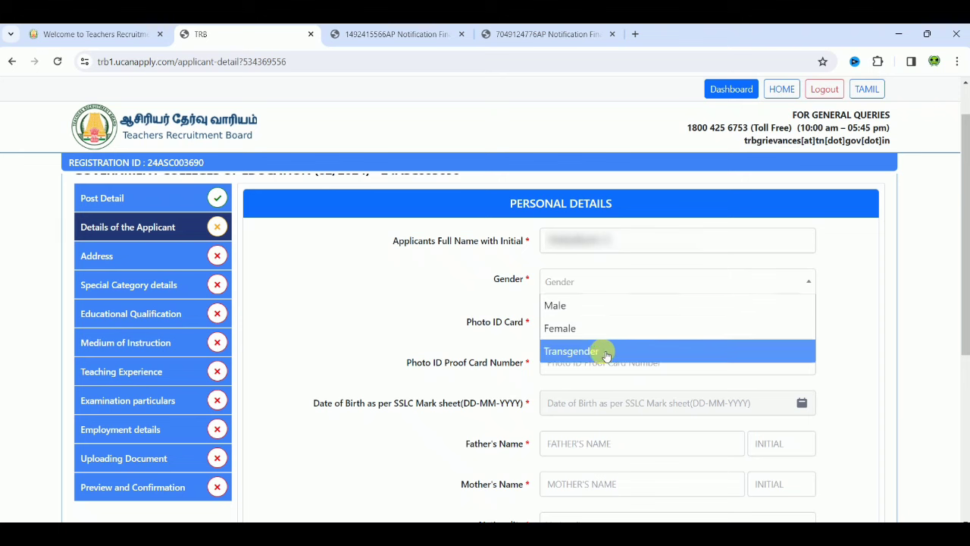
pyautogui.click(587, 307)
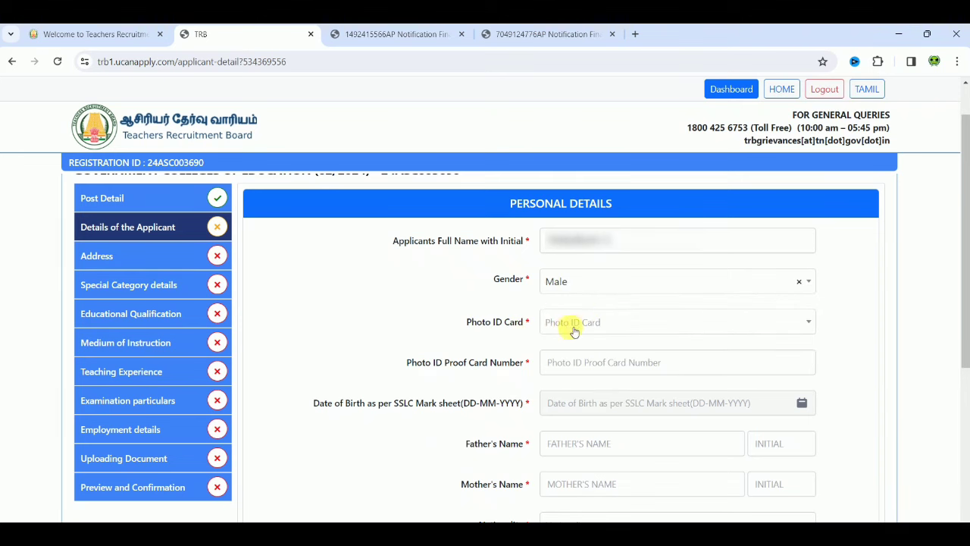
pyautogui.click(574, 331)
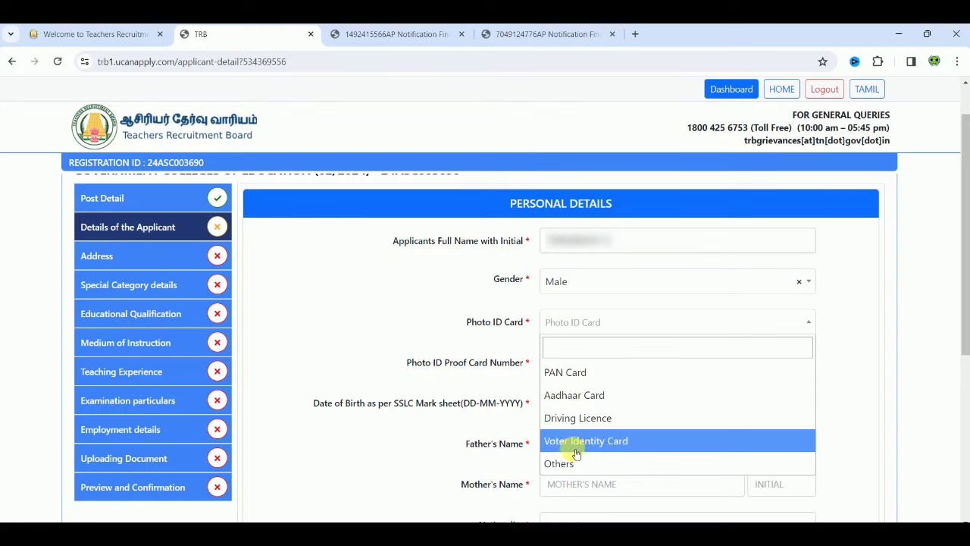
pyautogui.click(568, 372)
pyautogui.click(582, 374)
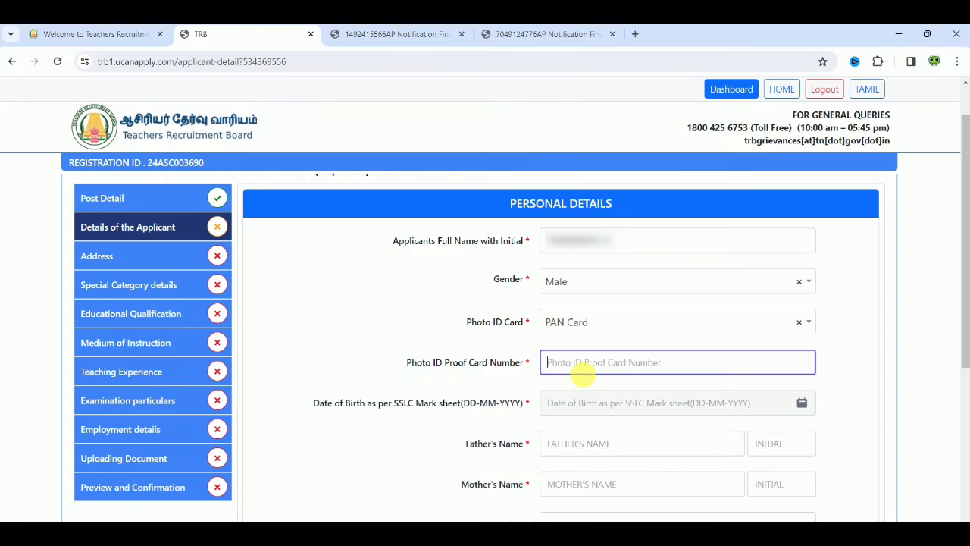
pyautogui.hotkey('ctrl', 'v')
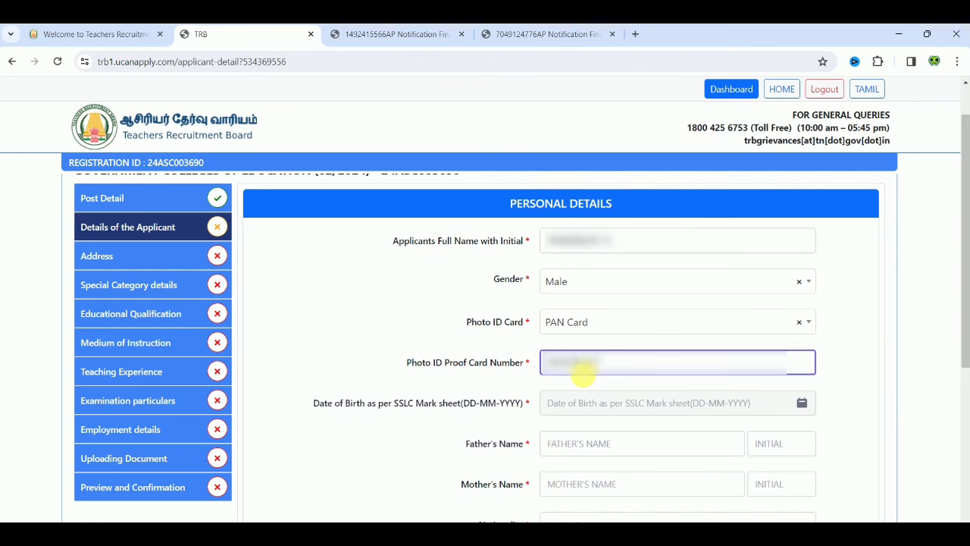
pyautogui.click(435, 364)
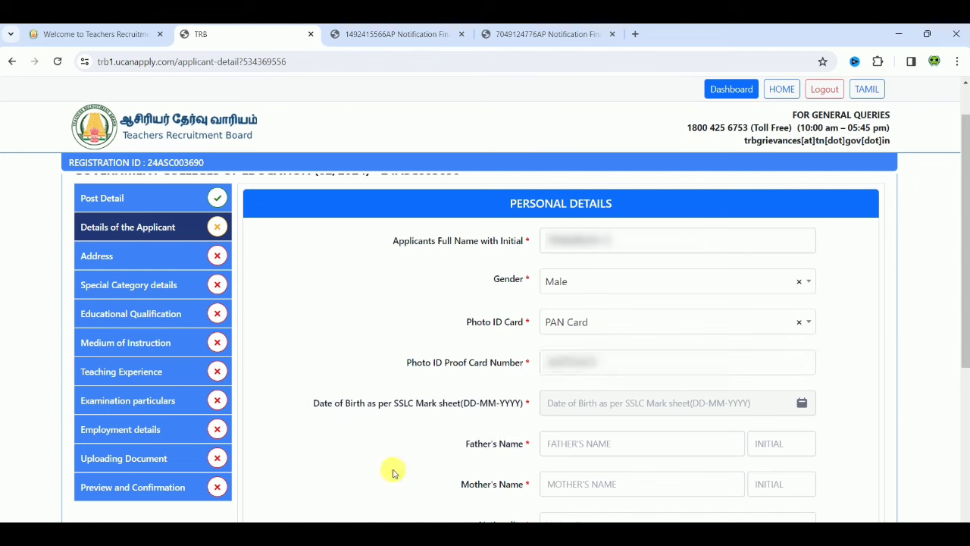
pyautogui.click(593, 403)
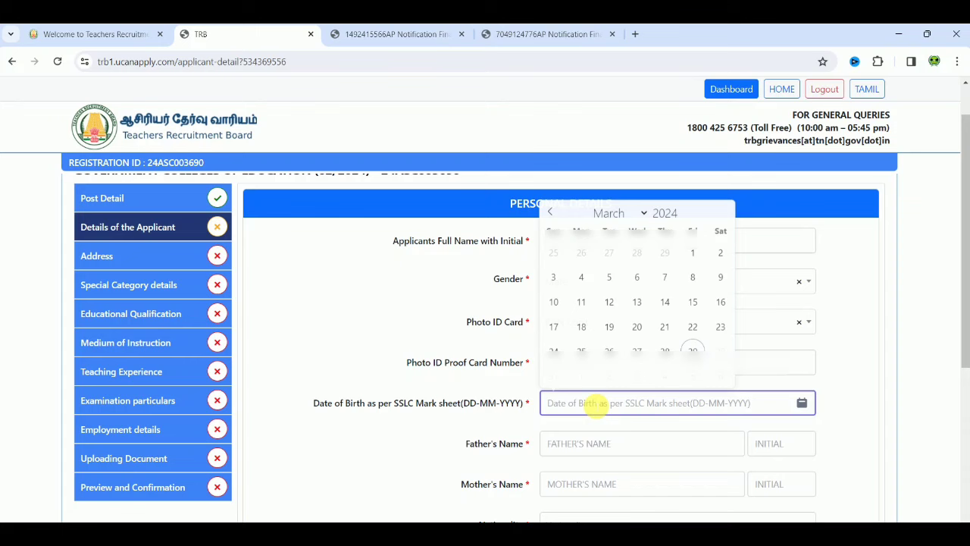
pyautogui.doubleClick(668, 214)
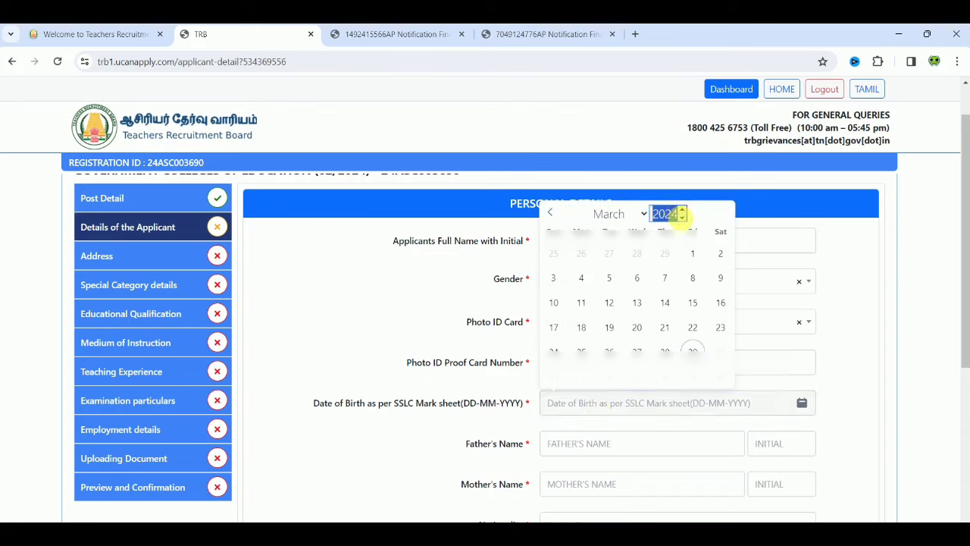
pyautogui.write('1998')
pyautogui.click(617, 214)
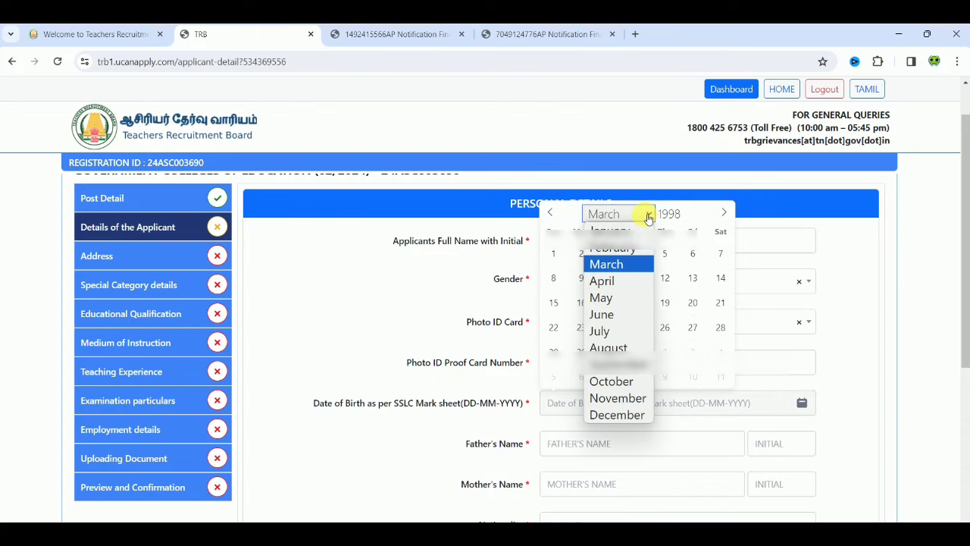
pyautogui.click(605, 281)
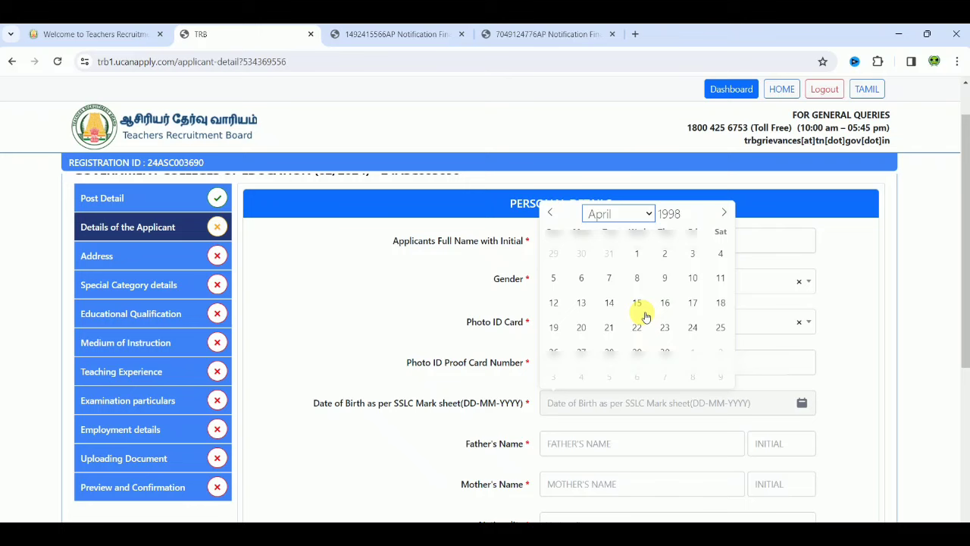
pyautogui.click(693, 328)
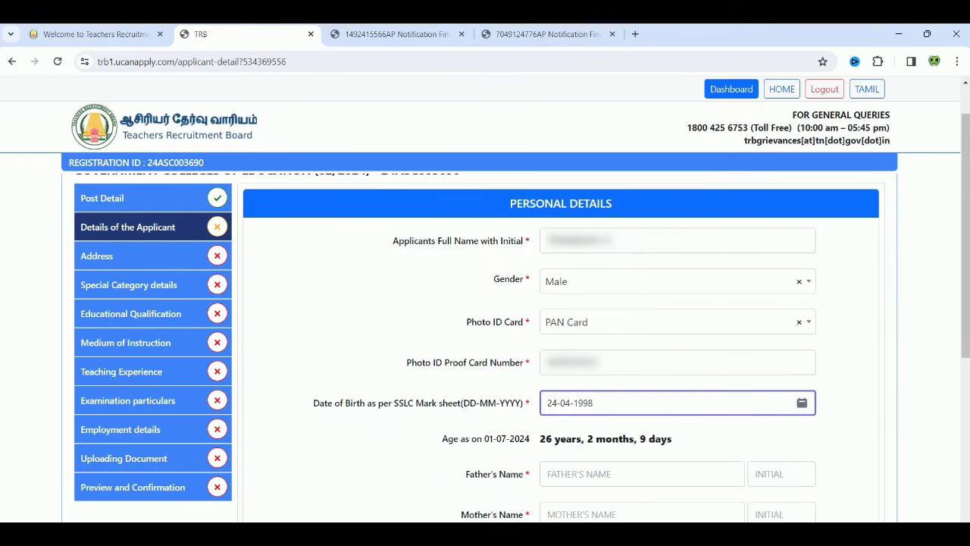
pyautogui.scroll(-3, 561, 348)
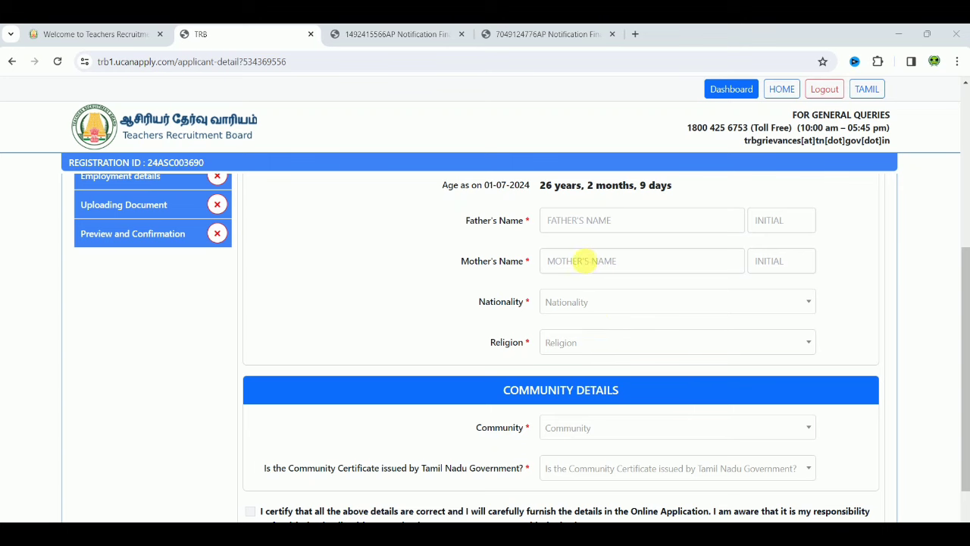
# Enter the father's and mother's names, each with initial R
pyautogui.click(583, 222)
pyautogui.write('S')
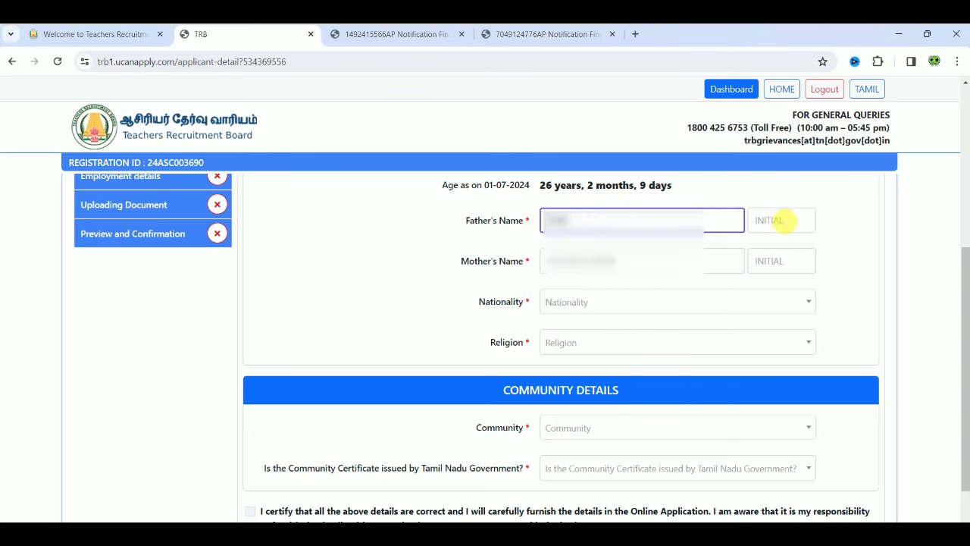
pyautogui.click(782, 220)
pyautogui.click(628, 261)
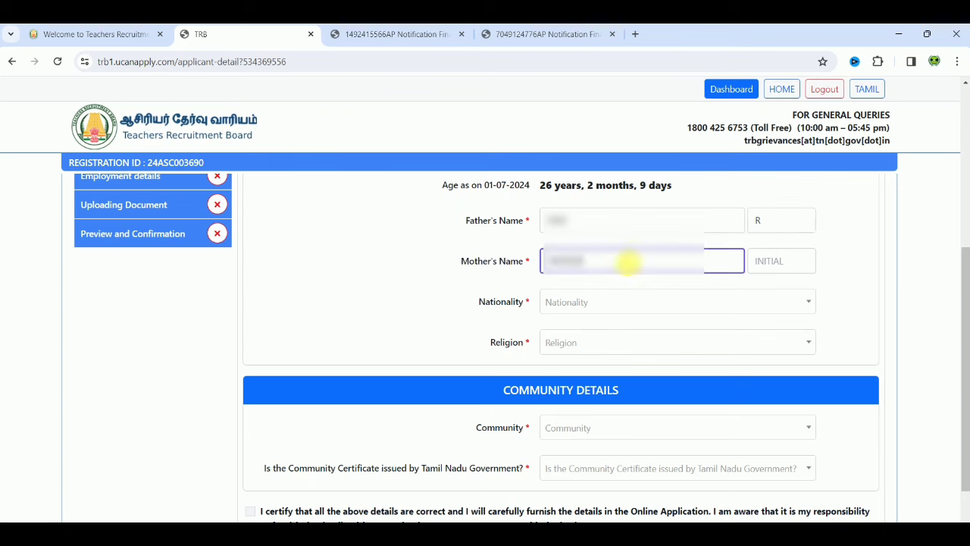
pyautogui.click(792, 264)
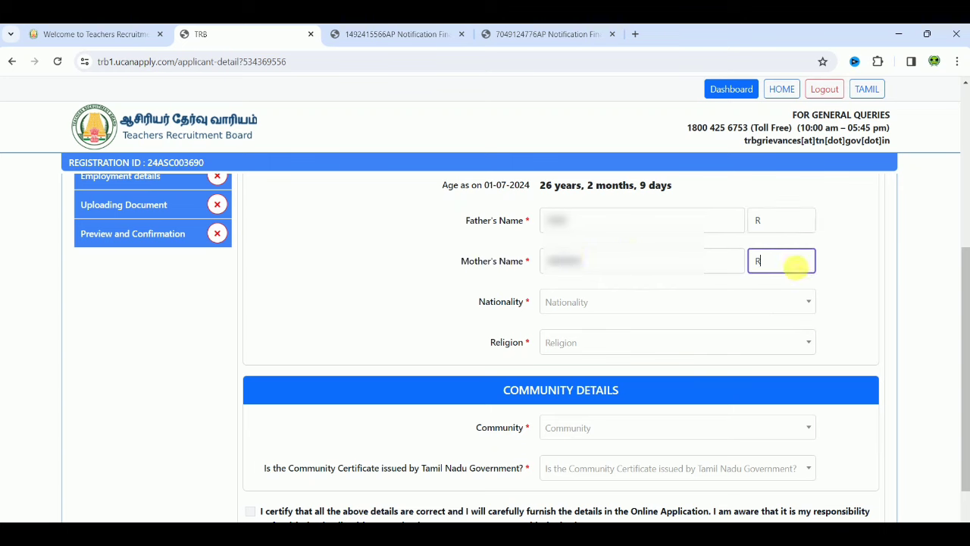
# Set nationality to Indian and religion to Hindu
pyautogui.click(659, 303)
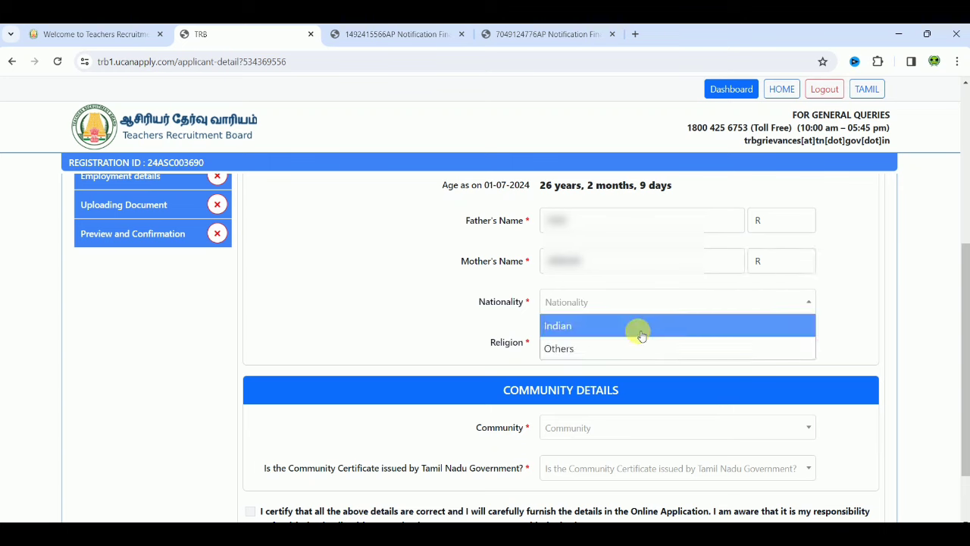
pyautogui.click(641, 334)
pyautogui.click(612, 351)
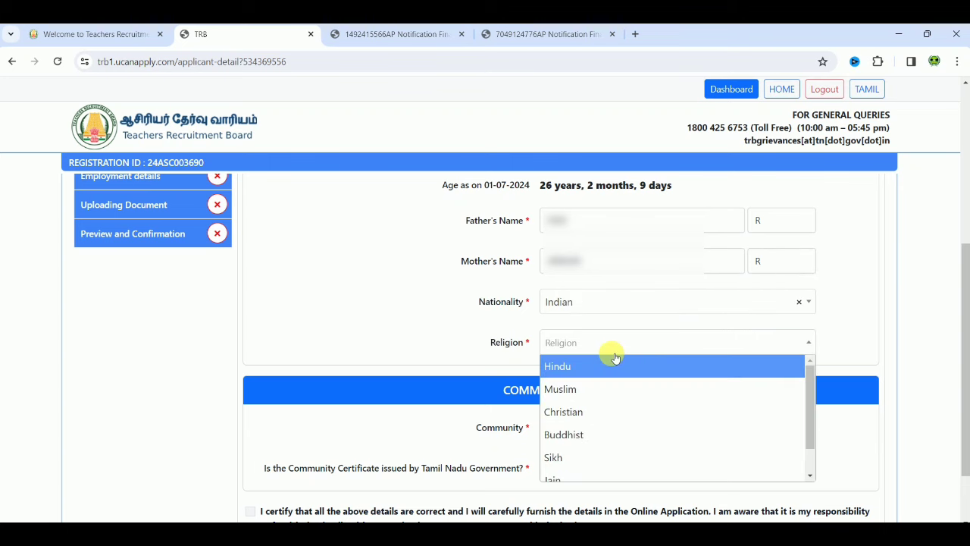
pyautogui.click(573, 369)
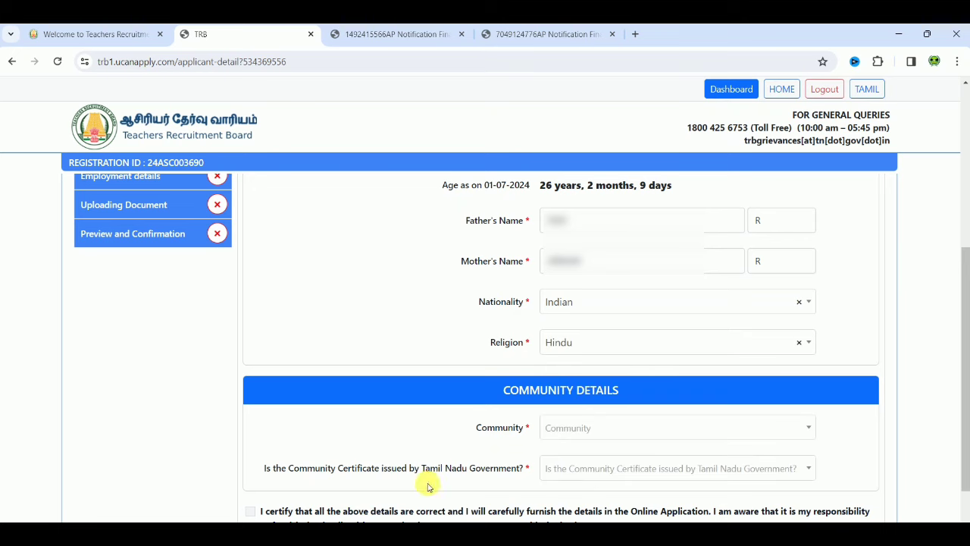
pyautogui.scroll(-1, 514, 455)
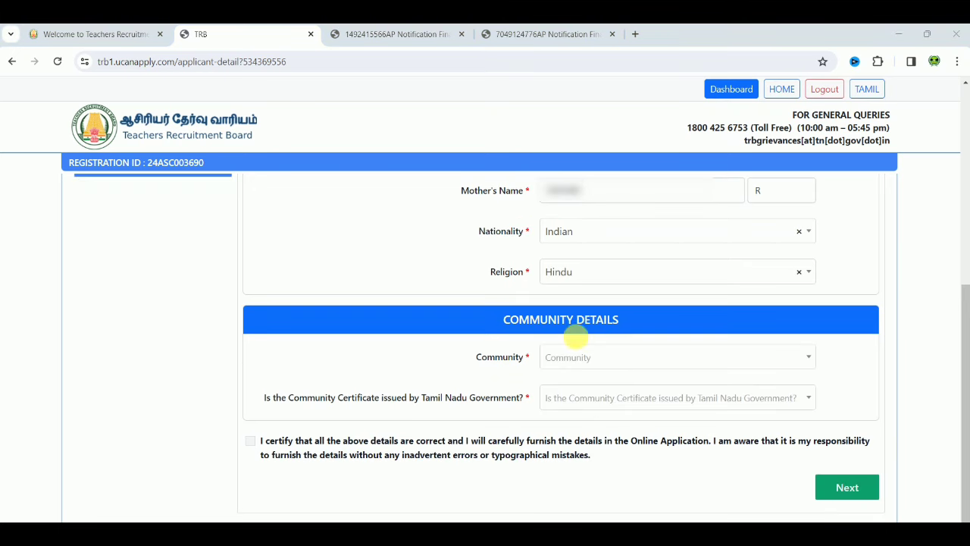
# Choose Backward Class (BC) as the community and confirm the choice
pyautogui.click(580, 367)
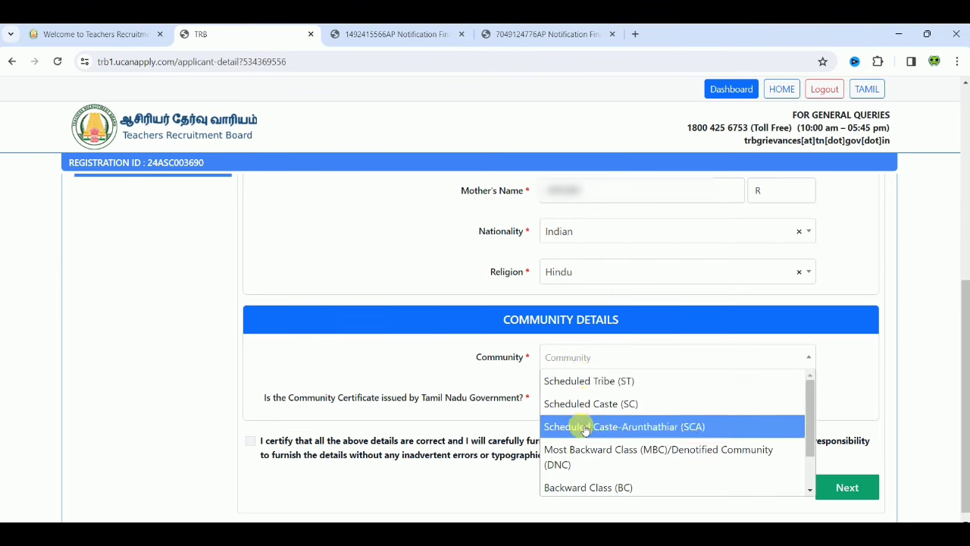
pyautogui.press('Down')
pyautogui.press('Down')
pyautogui.press('Down')
pyautogui.press('Down')
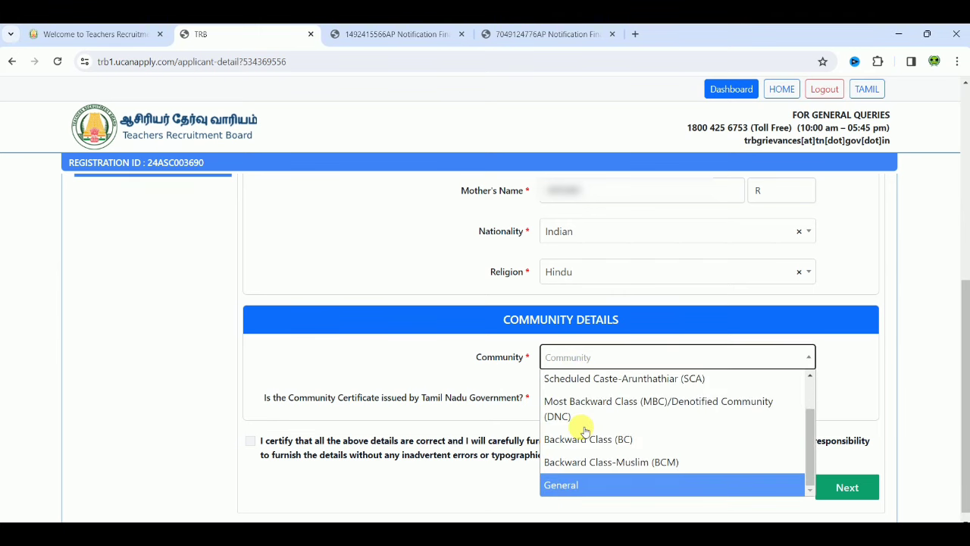
pyautogui.click(590, 441)
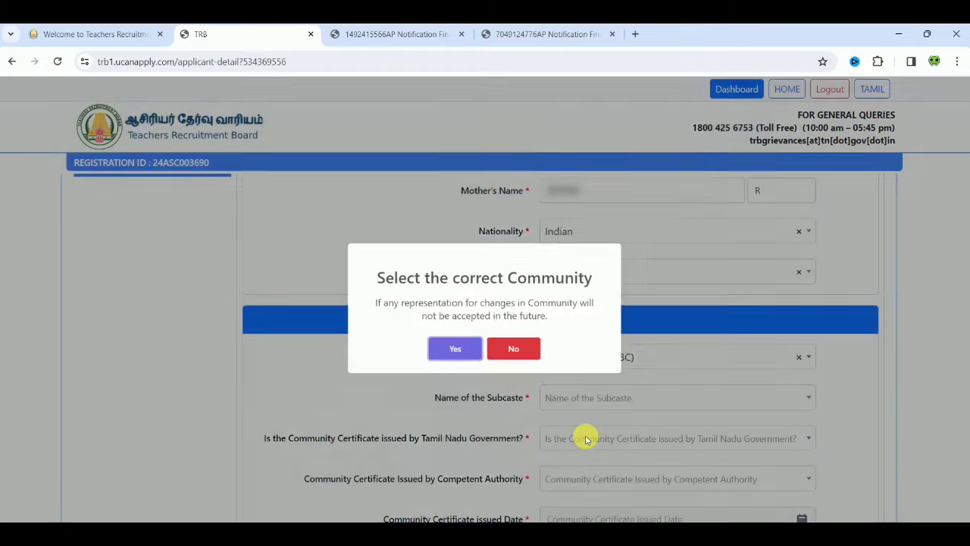
pyautogui.click(434, 356)
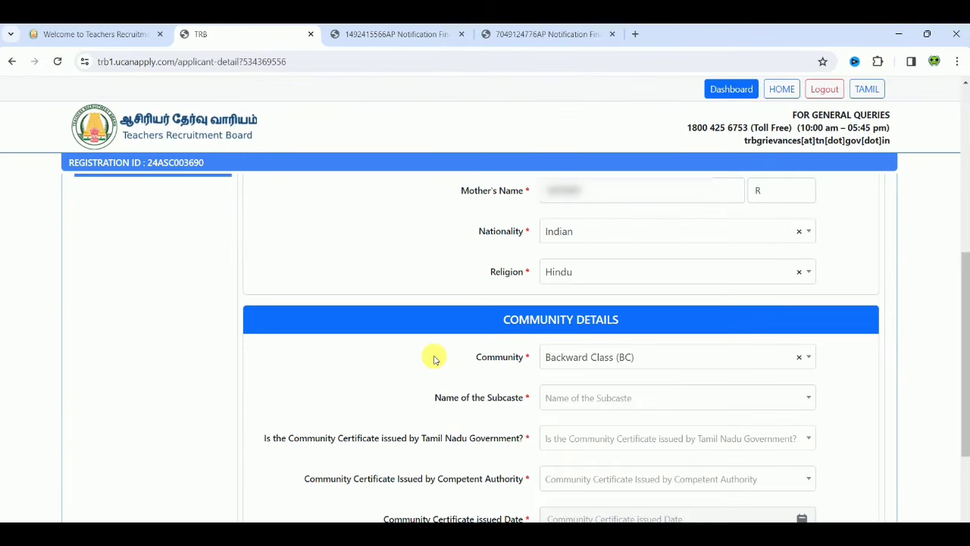
pyautogui.scroll(-2, 392, 503)
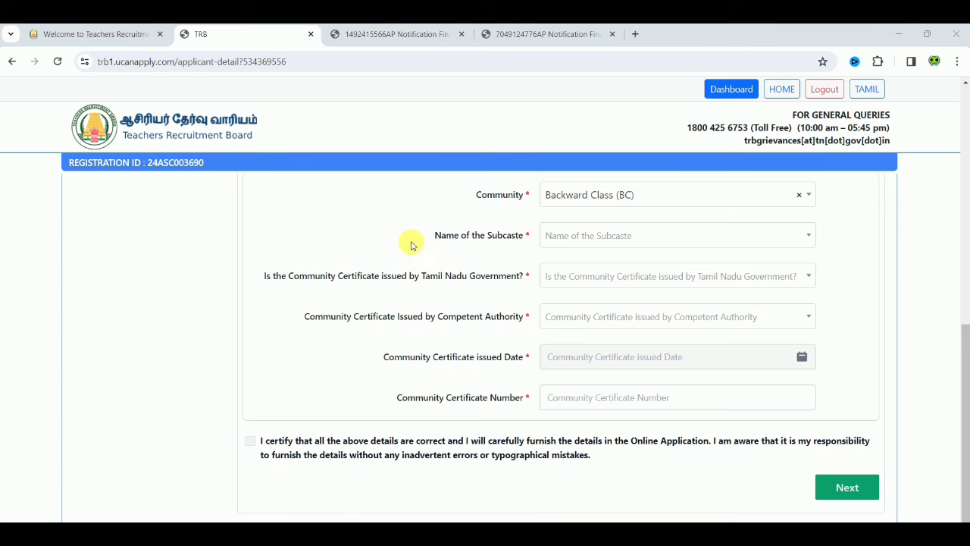
# Choose Gavarai as the subcaste
pyautogui.click(585, 239)
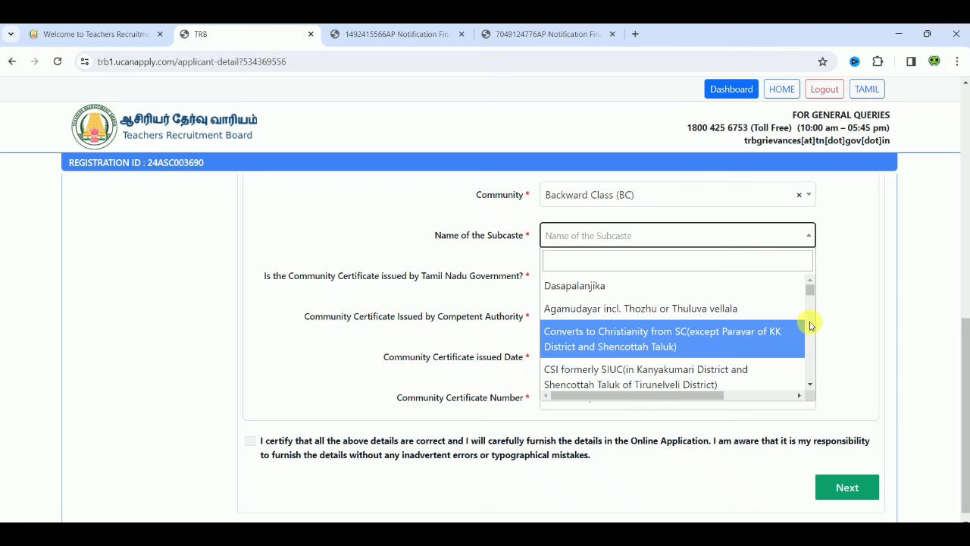
pyautogui.scroll(-5, 809, 321)
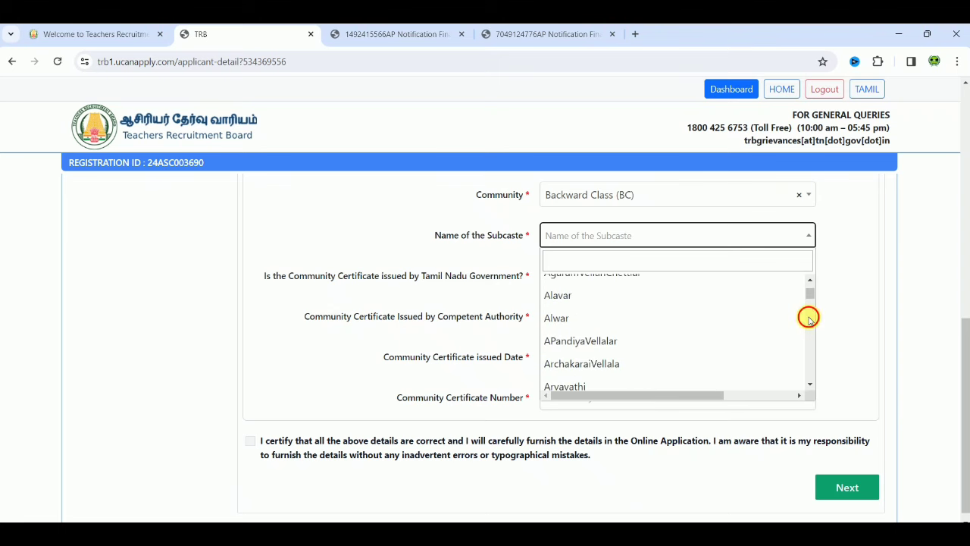
pyautogui.scroll(-10, 805, 336)
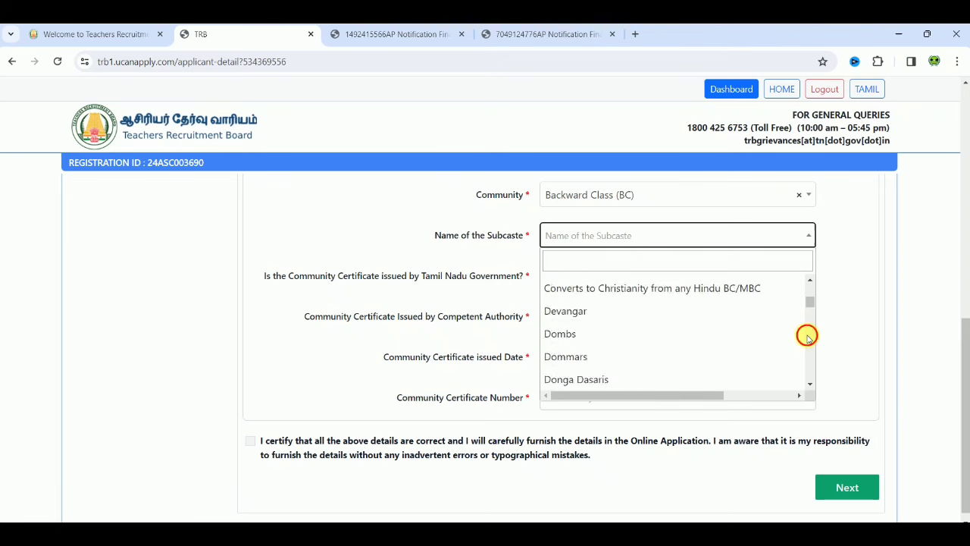
pyautogui.scroll(-4, 806, 336)
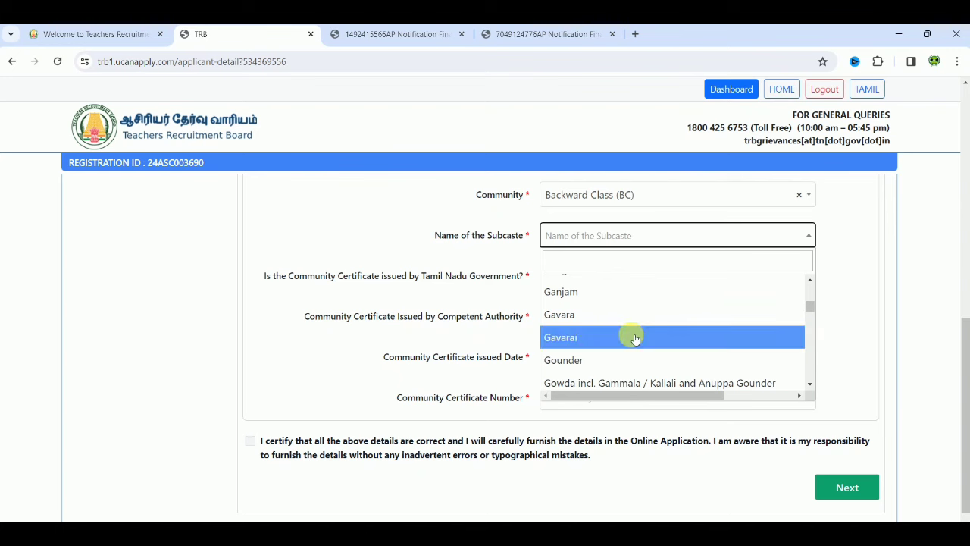
pyautogui.click(632, 336)
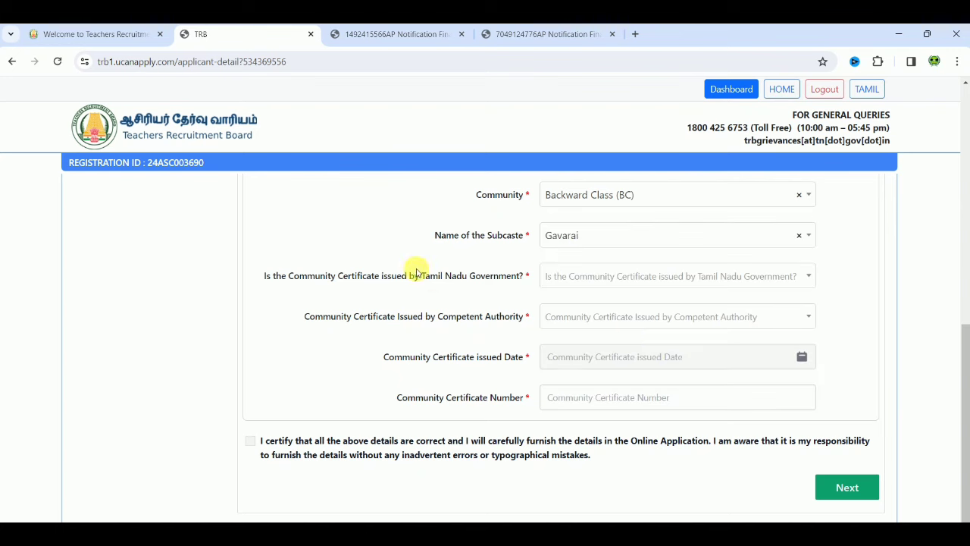
# Mark the certificate as Tamil Nadu-issued by BC/BCM/MBC/DNC Deputy Tahsildar (Certificates)
pyautogui.click(576, 275)
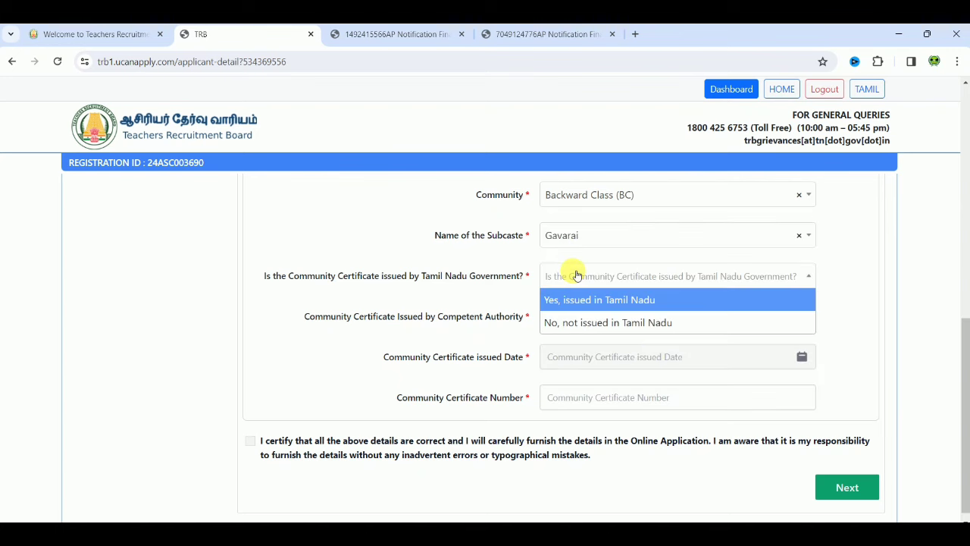
pyautogui.click(583, 302)
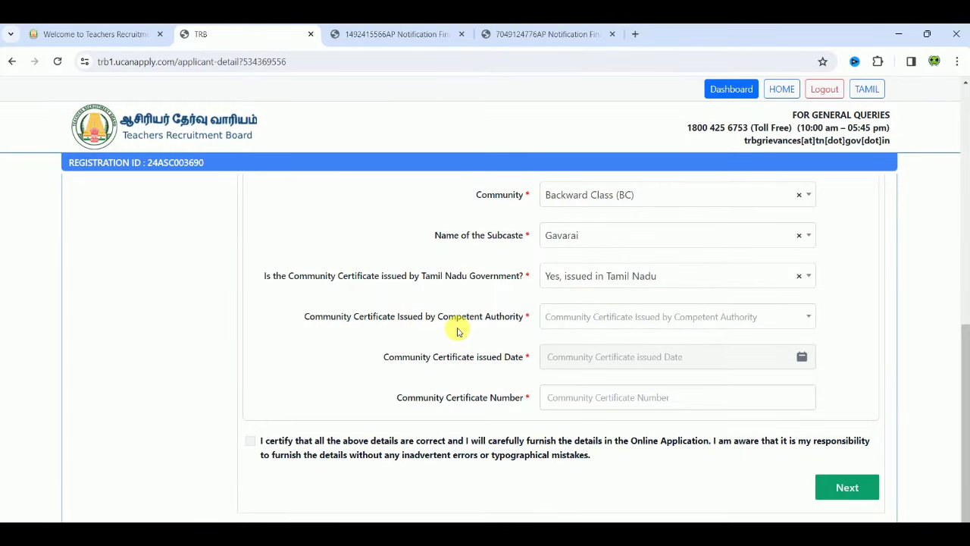
pyautogui.click(606, 313)
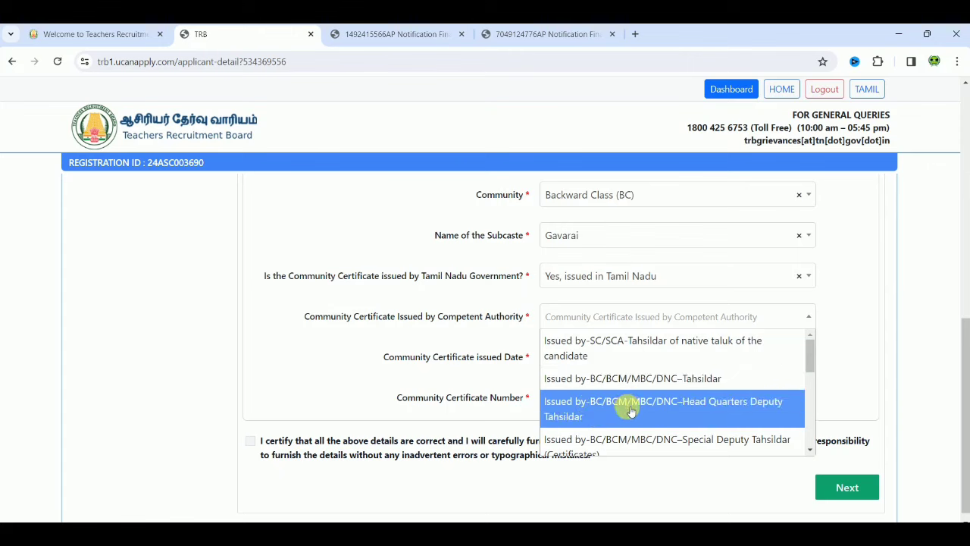
pyautogui.scroll(-1, 631, 410)
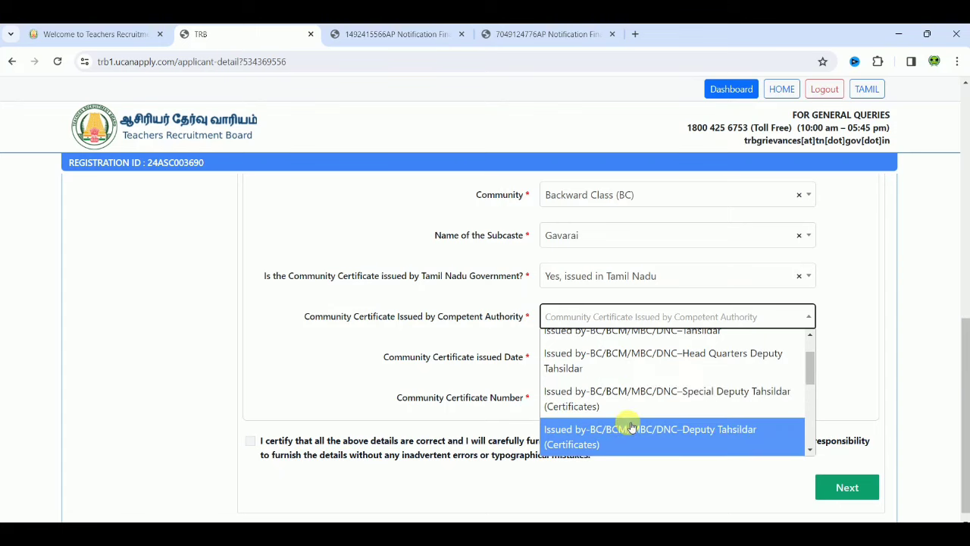
pyautogui.click(628, 427)
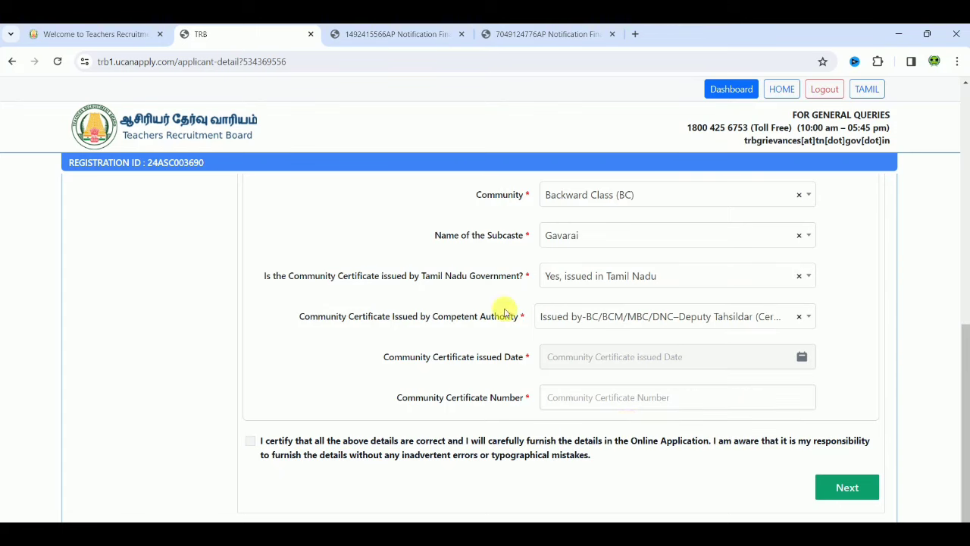
# Set the community certificate issue date to 16-05-2023
pyautogui.click(619, 357)
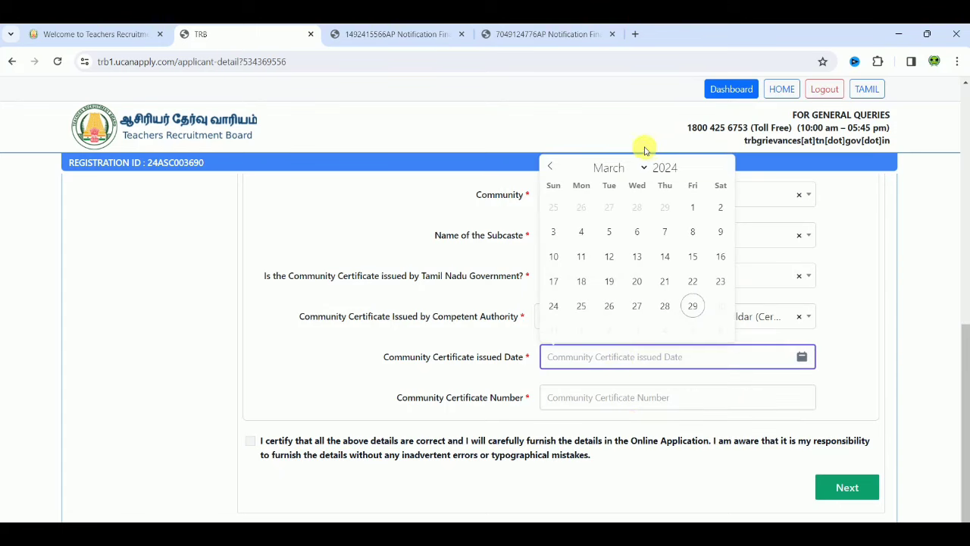
pyautogui.click(665, 167)
pyautogui.write('2')
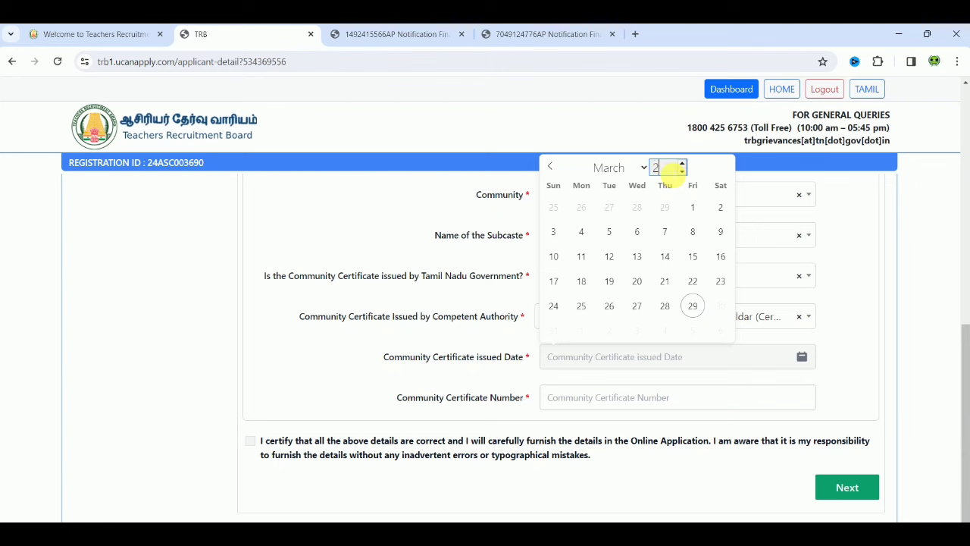
pyautogui.write('023')
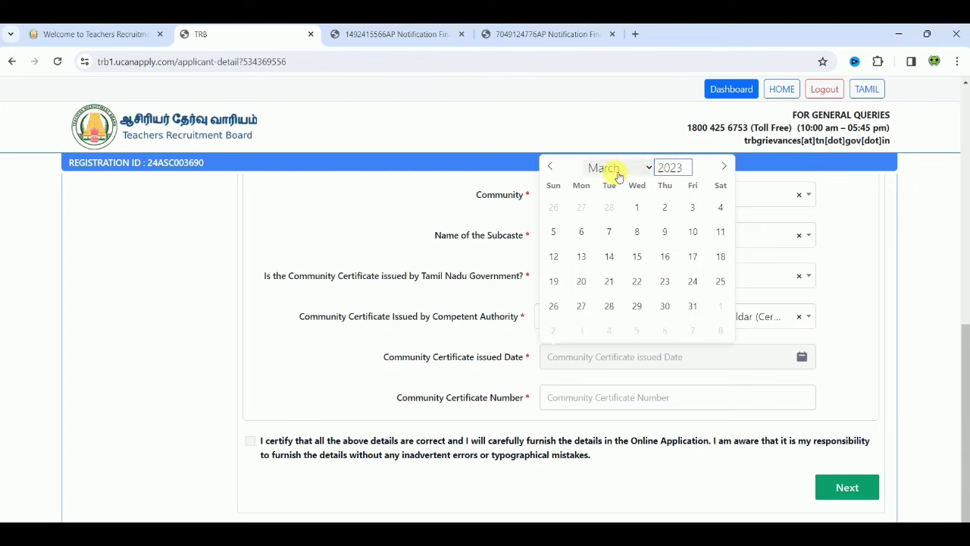
pyautogui.click(614, 167)
pyautogui.click(602, 252)
pyautogui.click(609, 255)
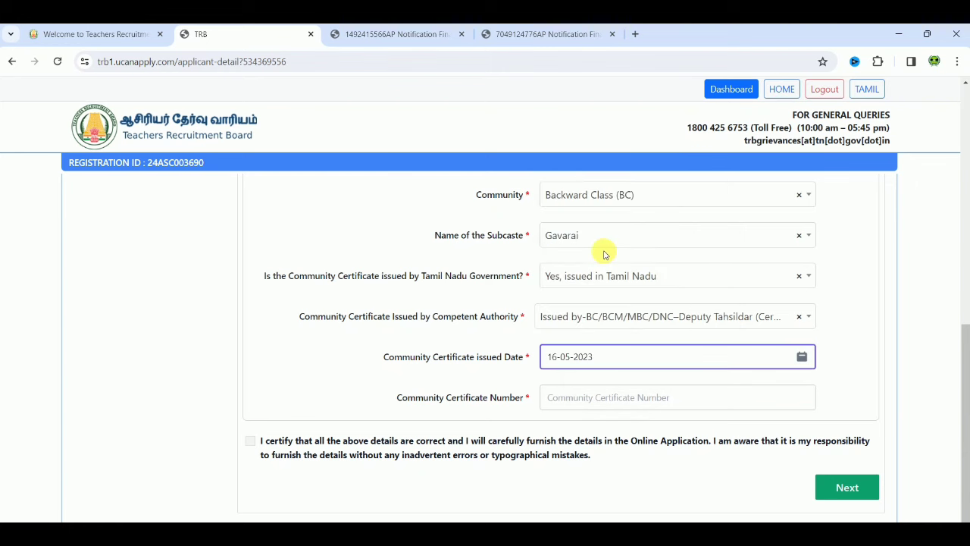
# Enter the community certificate number and certify that the details are correct
pyautogui.click(608, 399)
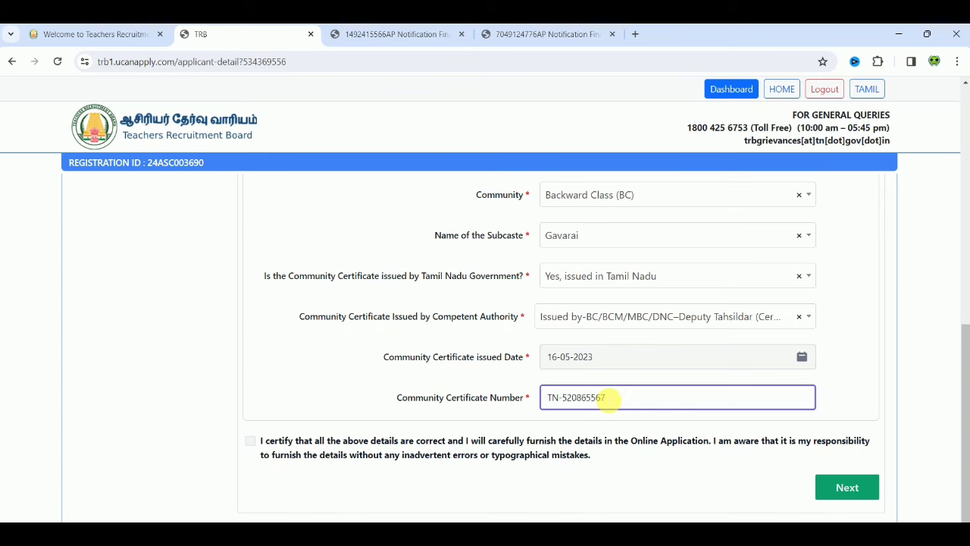
pyautogui.click(250, 440)
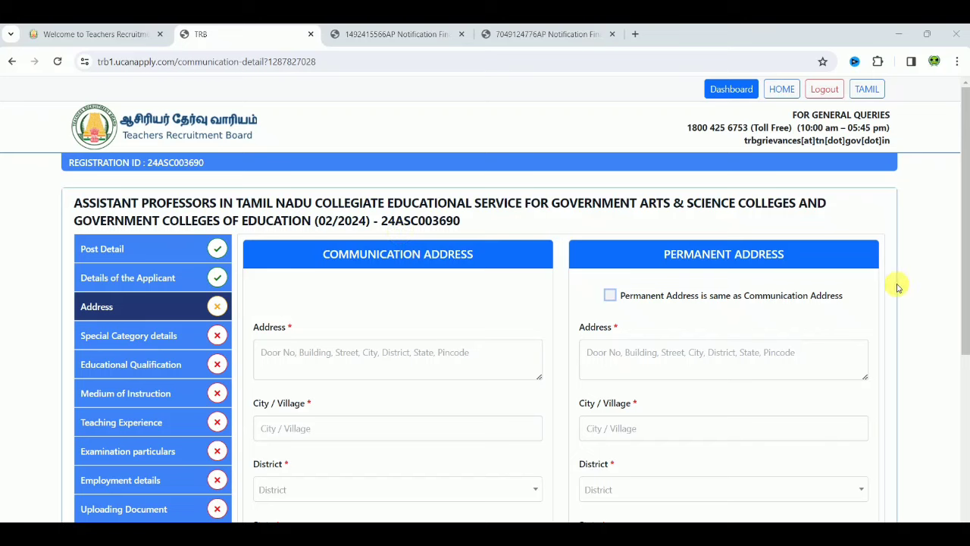
# Enter the communication address and the city or village
pyautogui.scroll(-1, 923, 327)
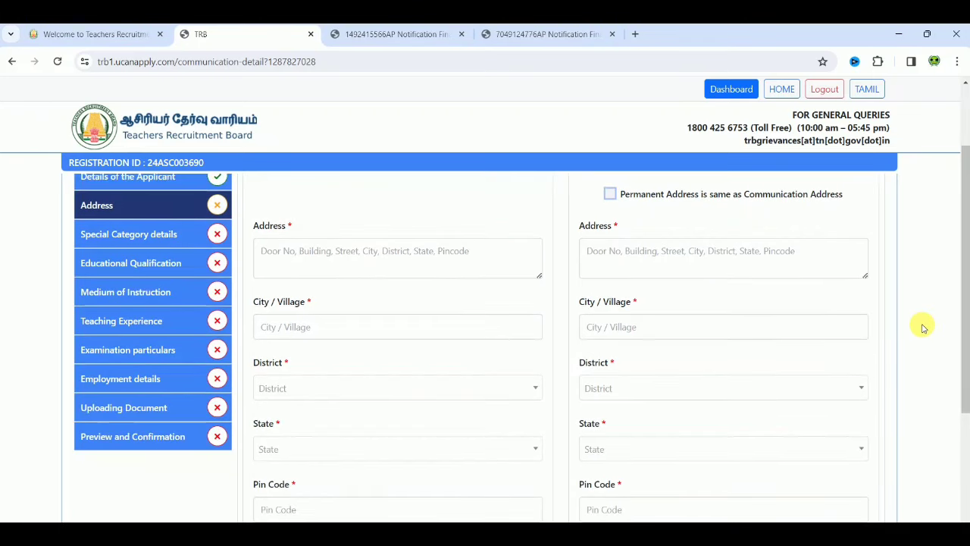
pyautogui.click(506, 256)
pyautogui.write('9')
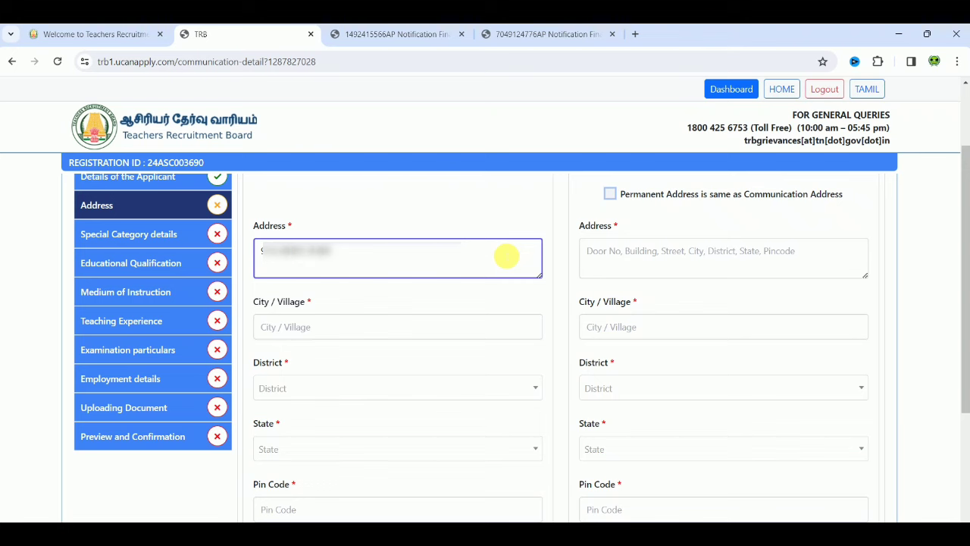
pyautogui.click(422, 329)
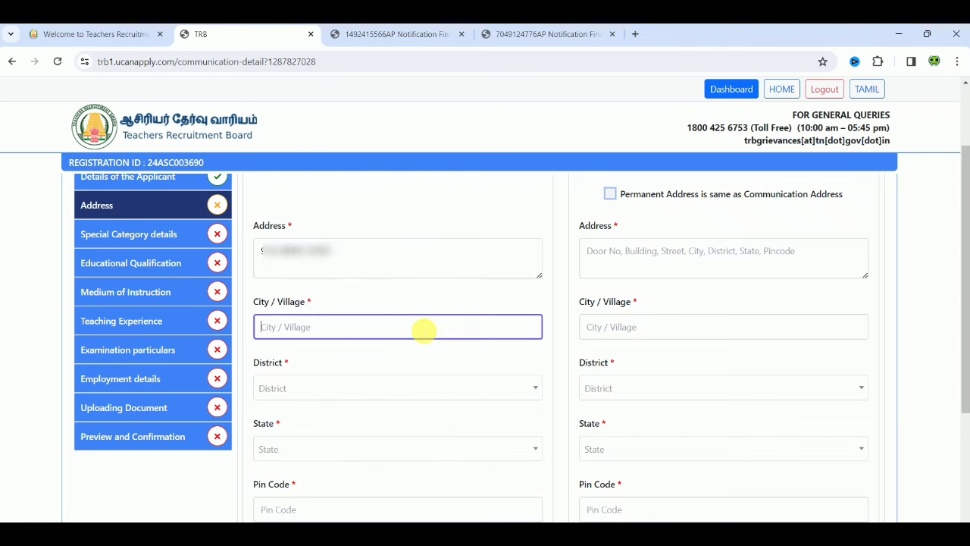
pyautogui.hotkey('ctrl', 'v')
pyautogui.press('BackSpace')
pyautogui.press('BackSpace')
pyautogui.press('BackSpace')
pyautogui.press('BackSpace')
pyautogui.press('BackSpace')
pyautogui.press('BackSpace')
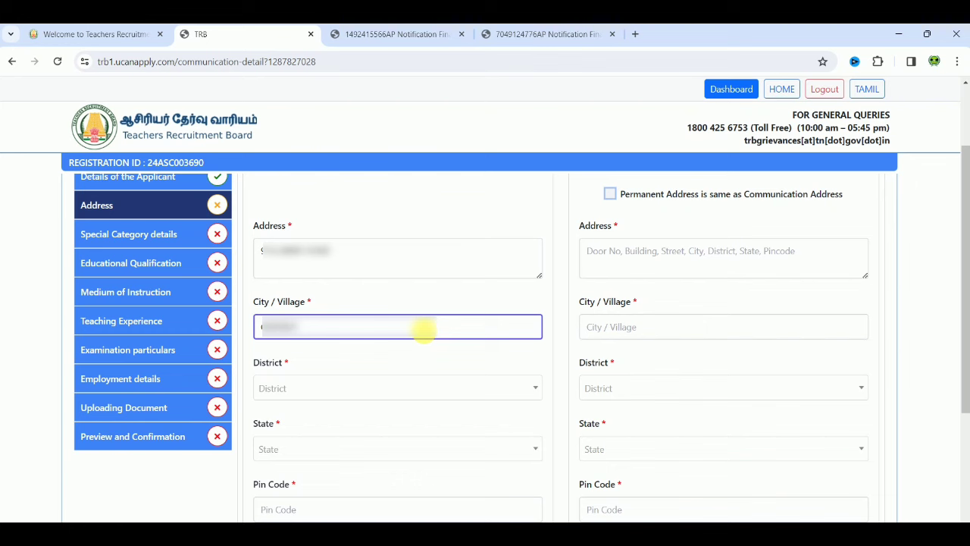
# Choose Thiruvannamalai as the district and Tamil Nadu as the state
pyautogui.click(381, 386)
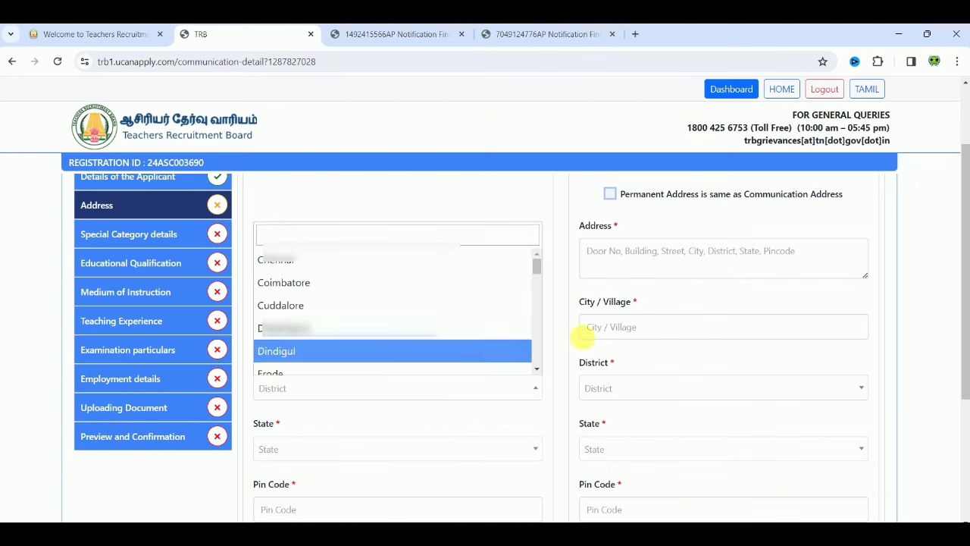
pyautogui.scroll(-10, 536, 364)
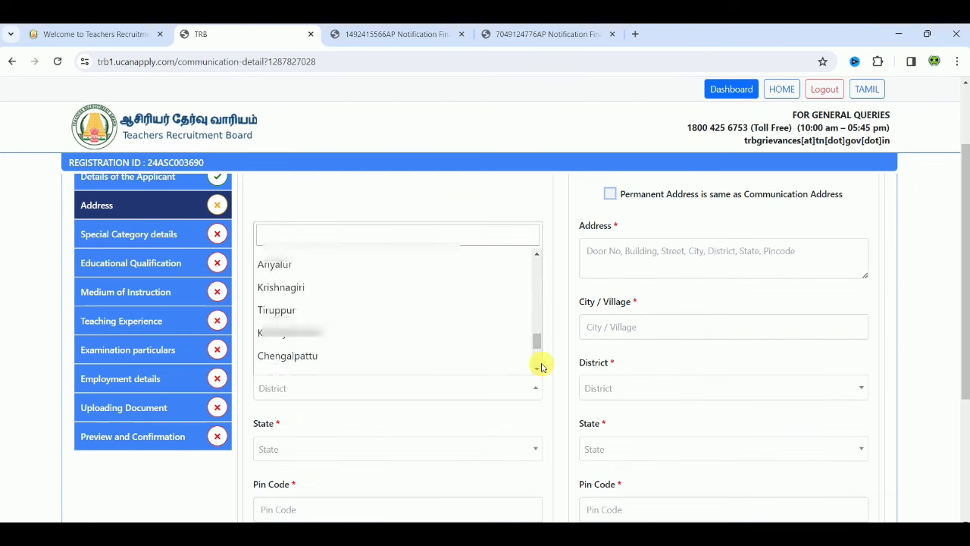
pyautogui.click(540, 365)
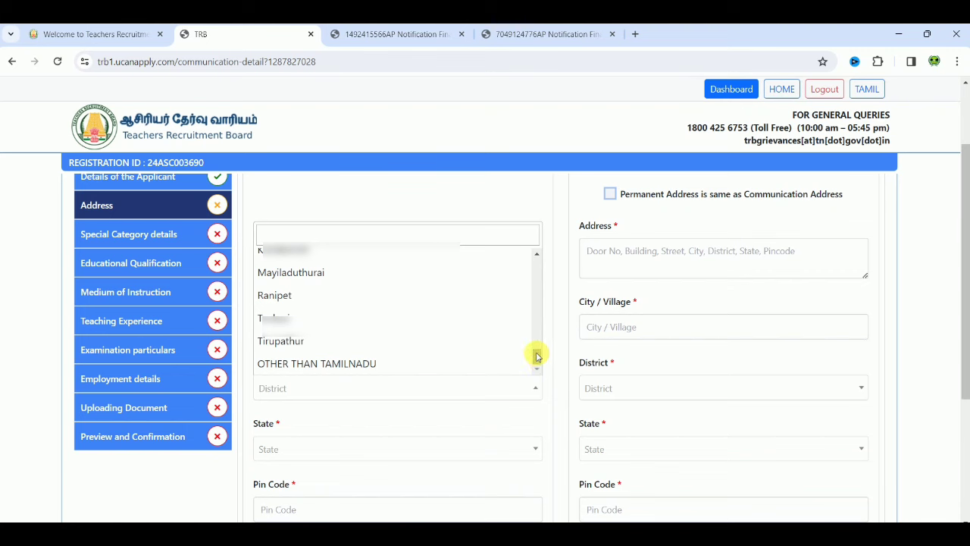
pyautogui.moveTo(537, 356); pyautogui.dragTo(534, 319)
pyautogui.click(435, 264)
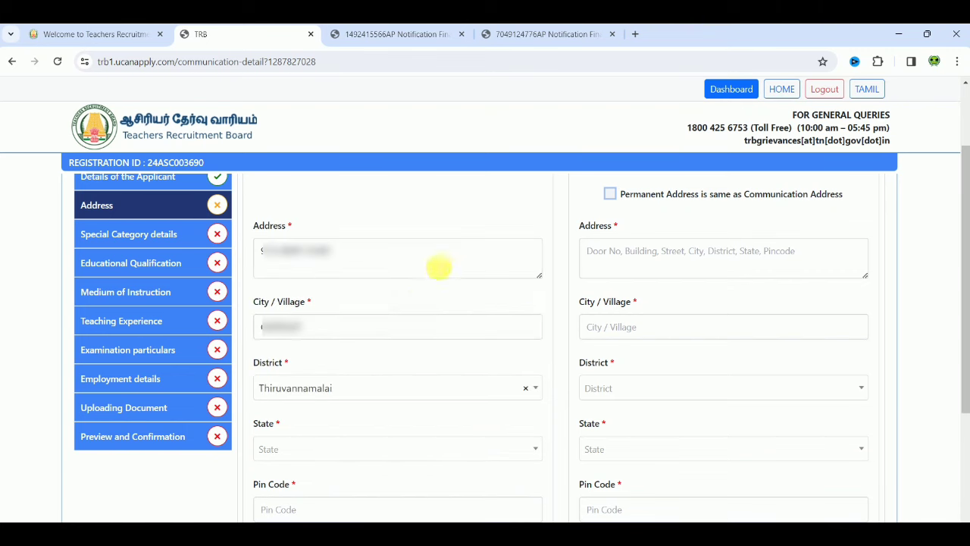
pyautogui.click(378, 446)
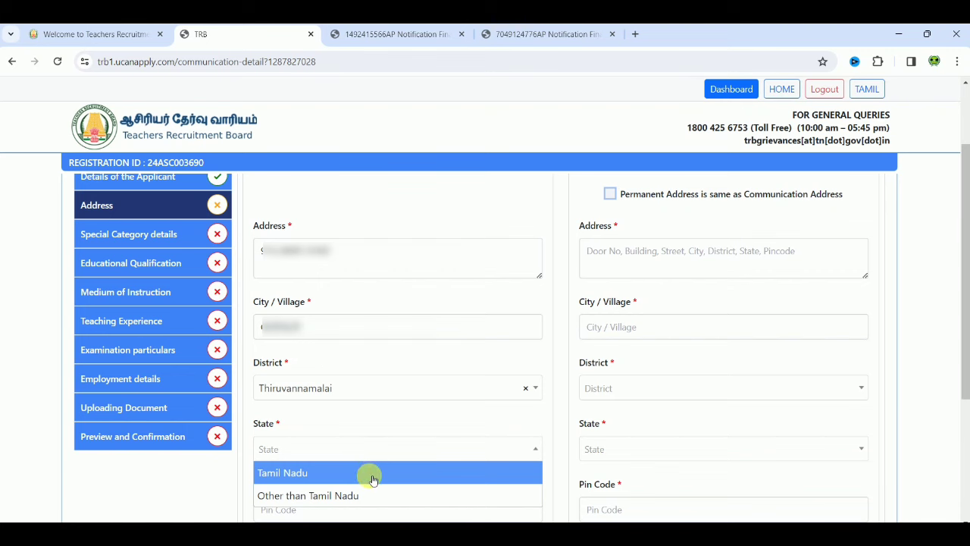
pyautogui.click(373, 475)
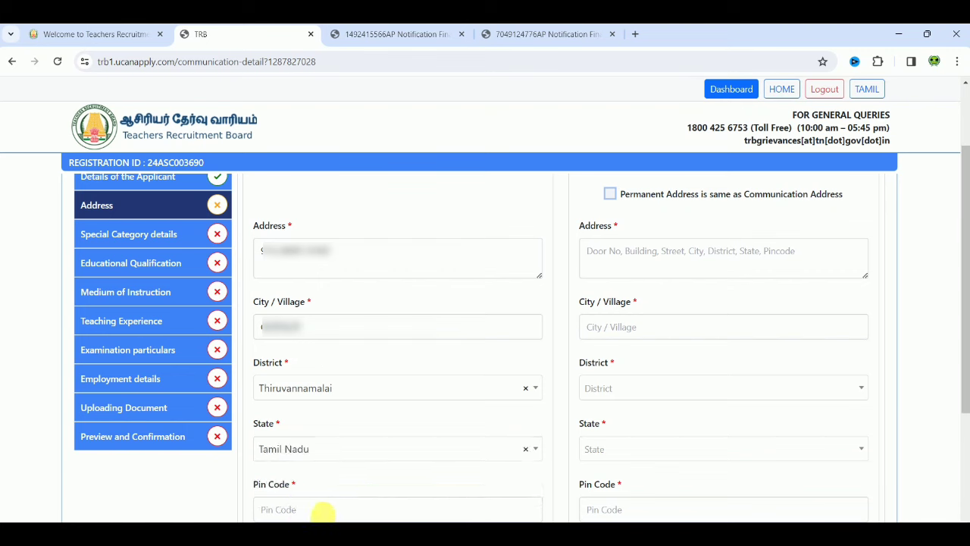
# Enter the pin code, copy it as the permanent address, and certify the address details
pyautogui.click(322, 512)
pyautogui.write('606601')
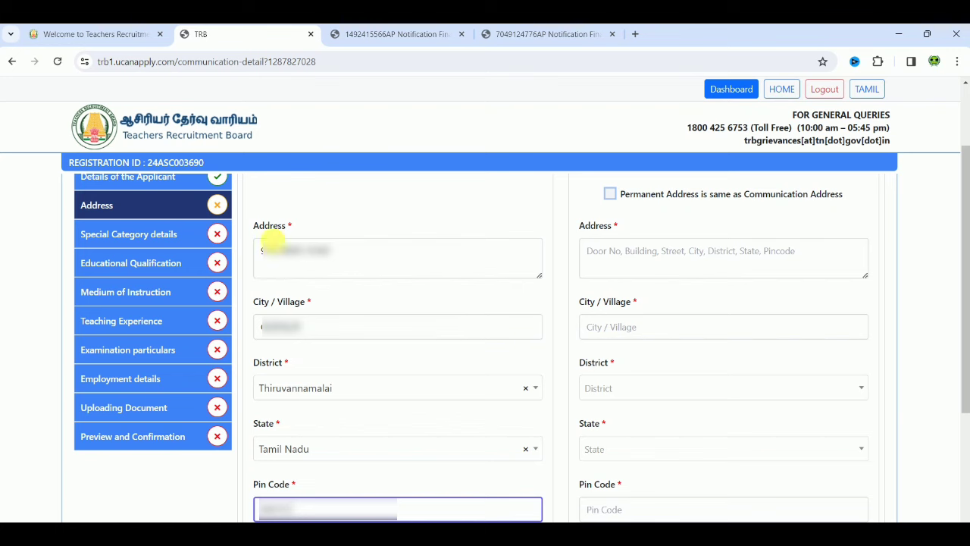
pyautogui.click(610, 194)
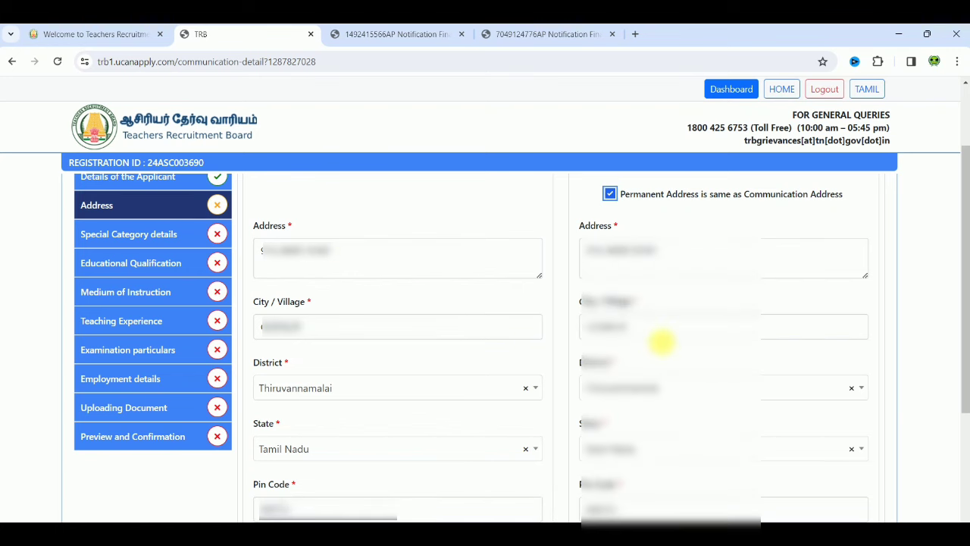
pyautogui.scroll(-3, 553, 462)
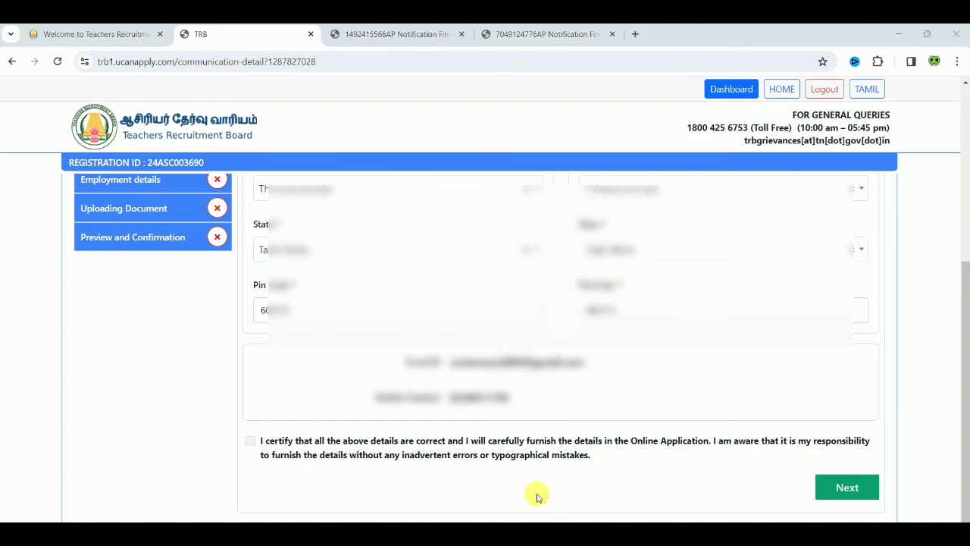
pyautogui.click(249, 441)
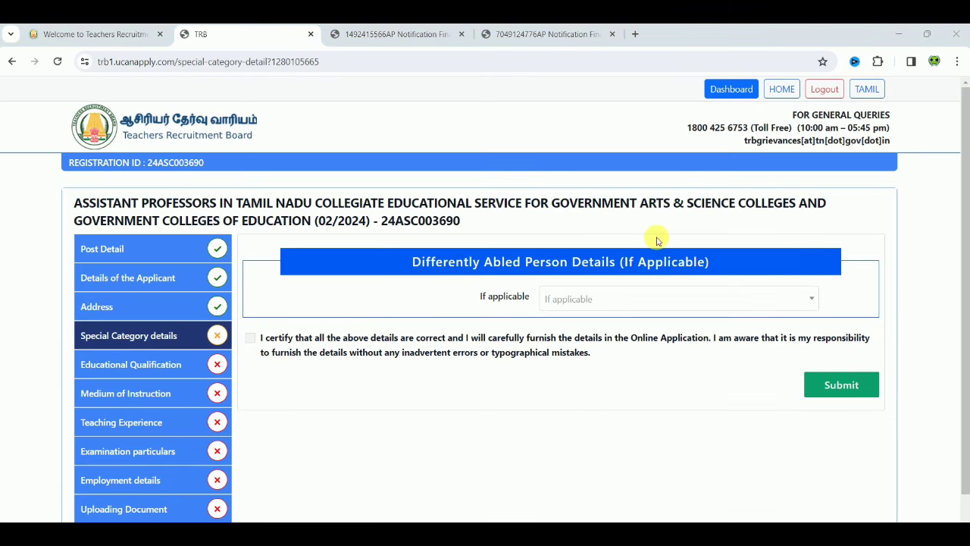
# Answer No / இல்லை to the differently abled question and submit the special category details
pyautogui.click(638, 299)
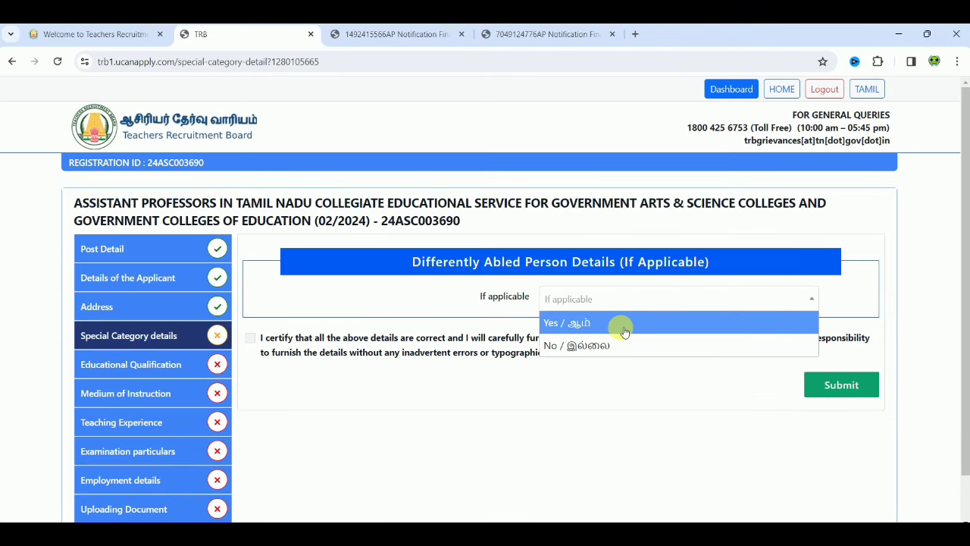
pyautogui.click(624, 326)
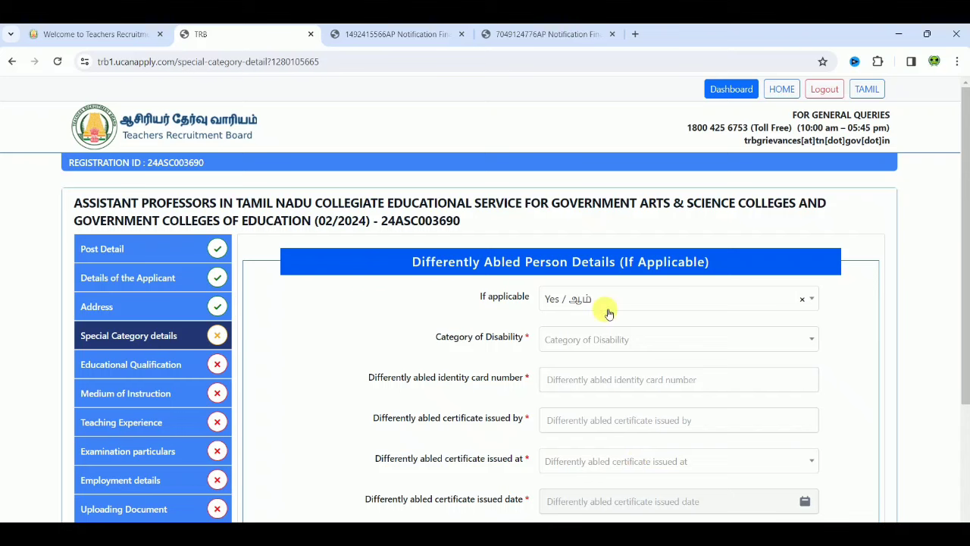
pyautogui.click(605, 304)
pyautogui.click(606, 344)
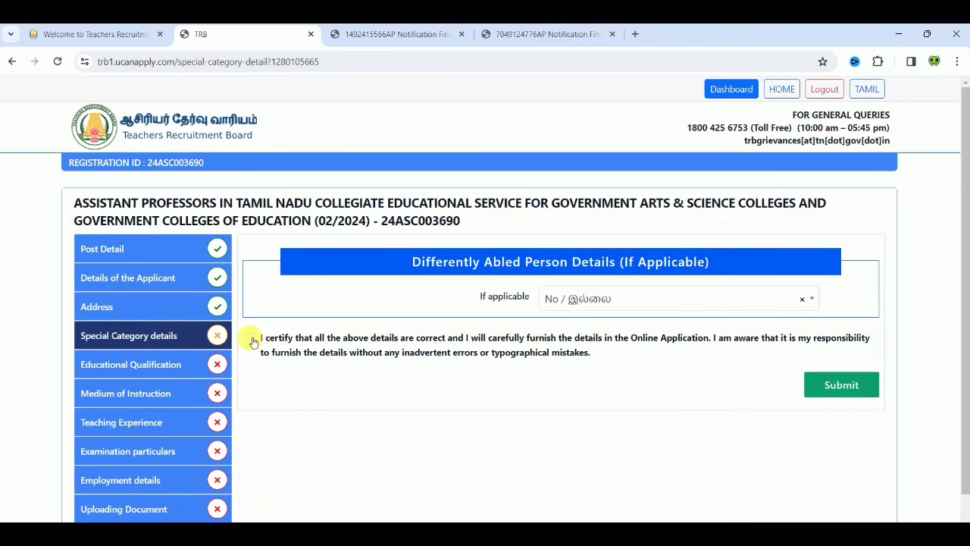
pyautogui.click(839, 387)
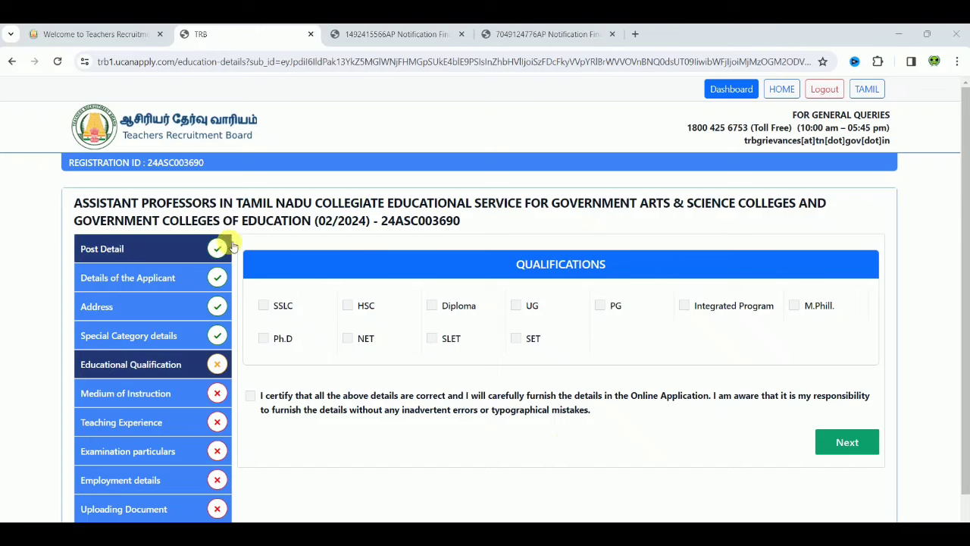
# Tick SSLC, HSC, UG, PG and NET under Qualifications
pyautogui.click(265, 307)
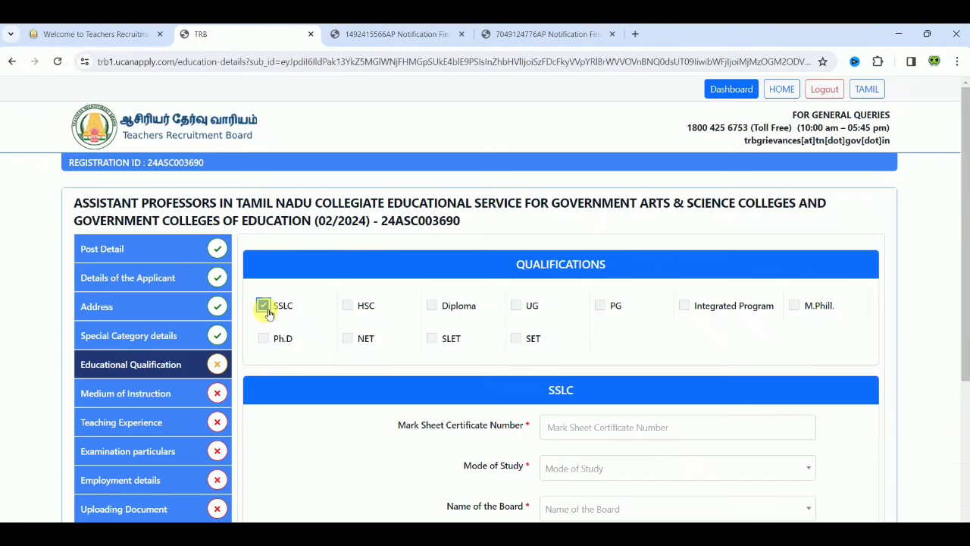
pyautogui.click(347, 305)
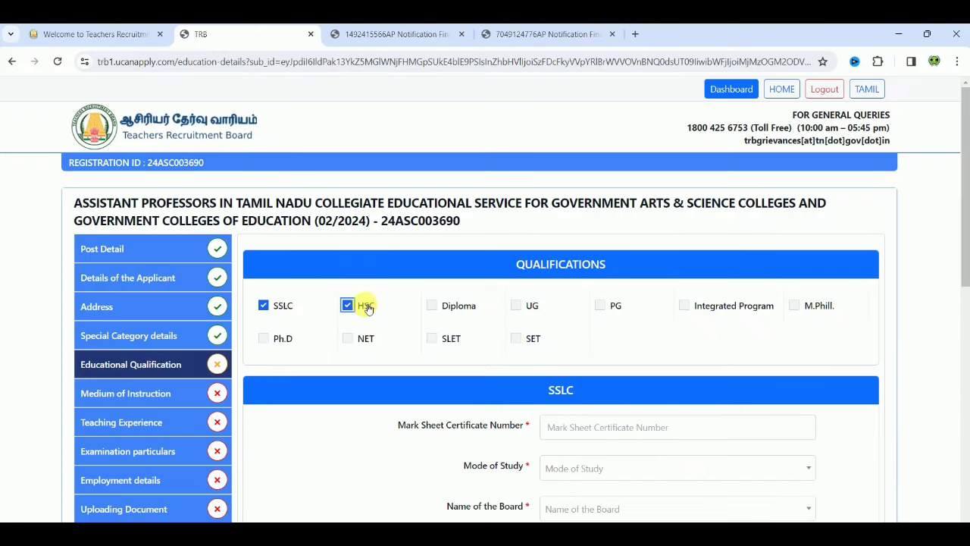
pyautogui.click(516, 306)
pyautogui.click(602, 307)
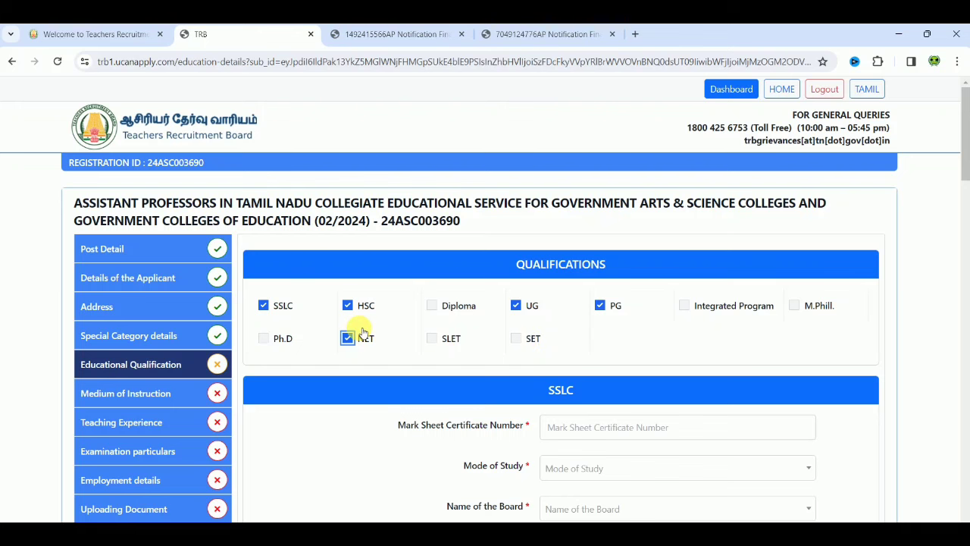
pyautogui.click(603, 361)
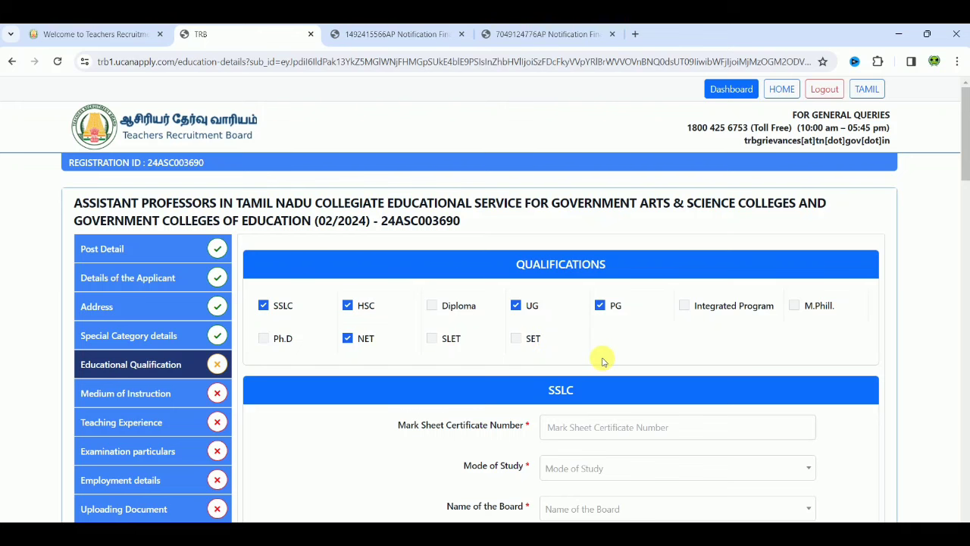
pyautogui.scroll(-2, 602, 358)
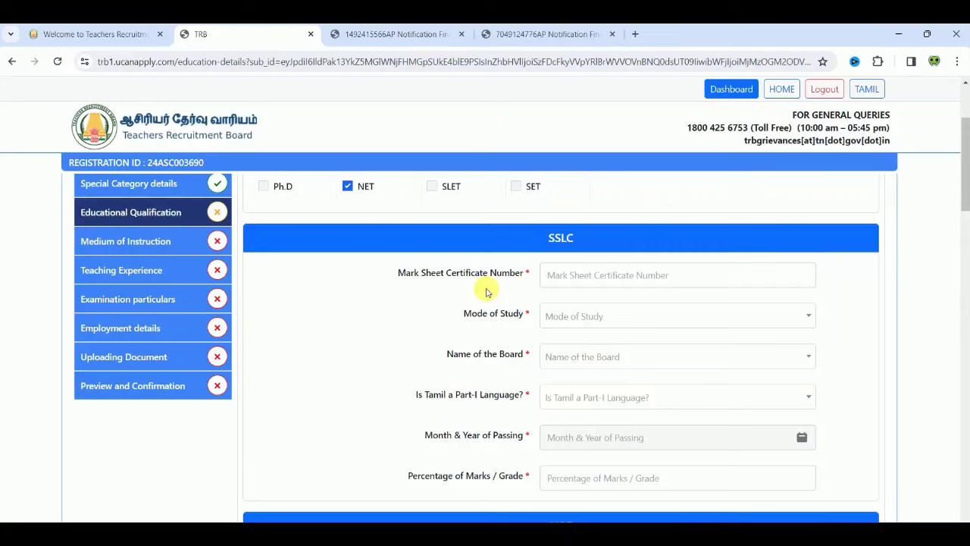
# Enter the SSLC mark sheet number, Regular mode of study and school HEBRON
pyautogui.click(577, 275)
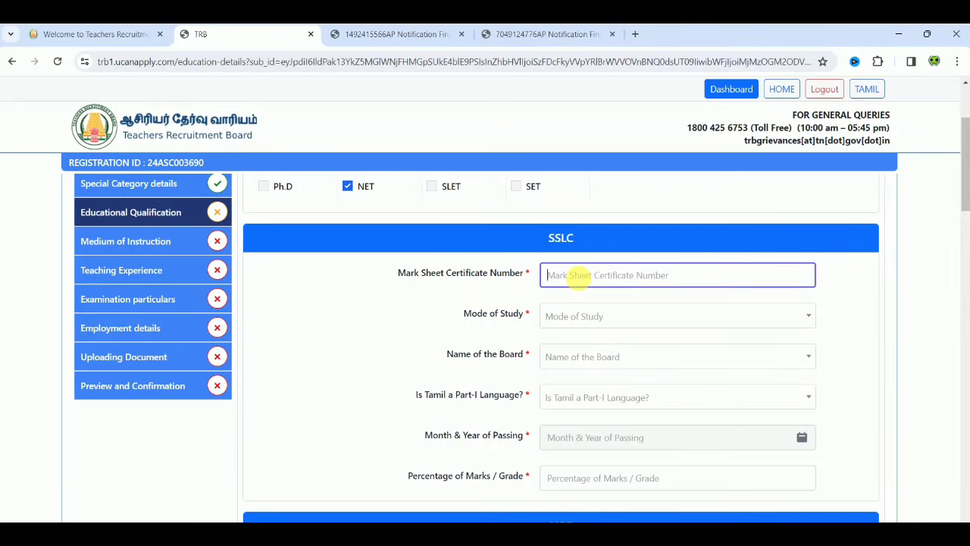
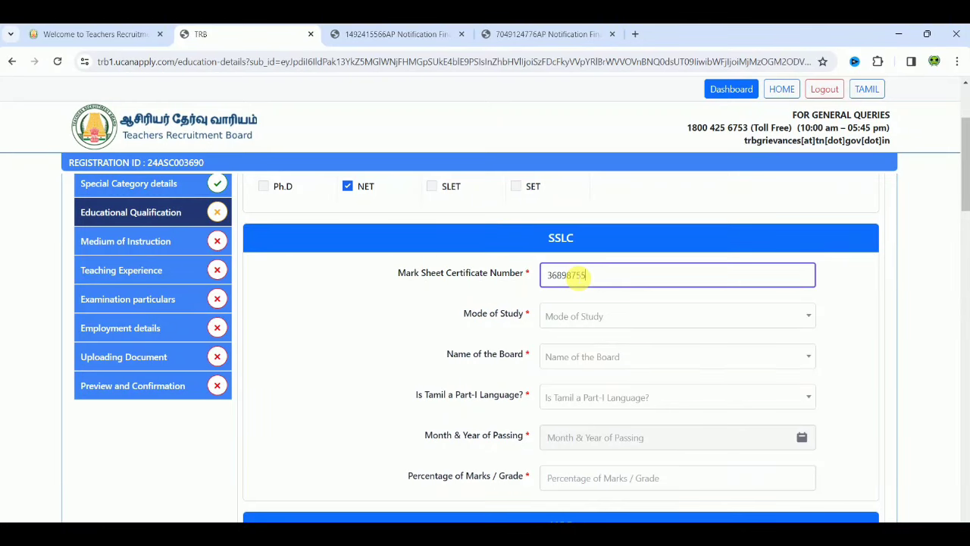
pyautogui.click(584, 316)
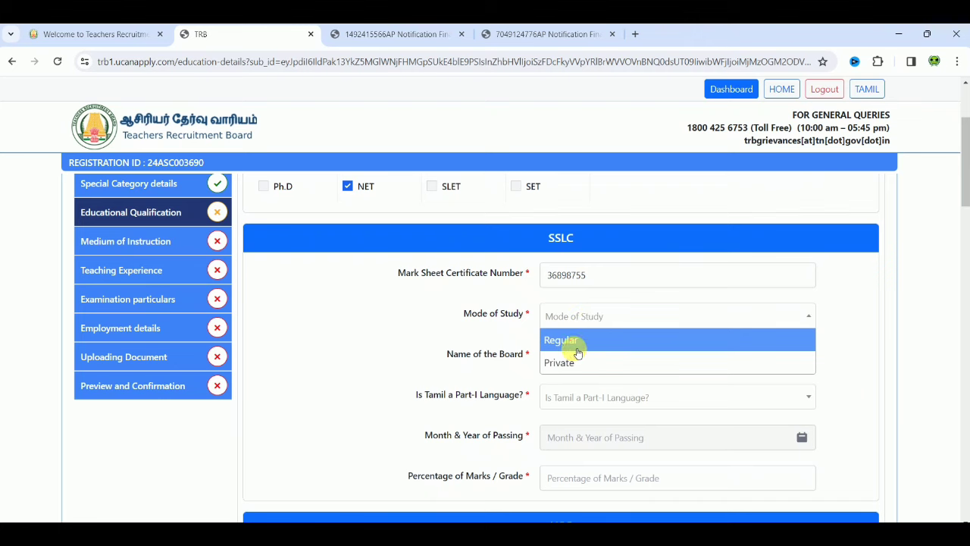
pyautogui.click(573, 343)
pyautogui.click(579, 360)
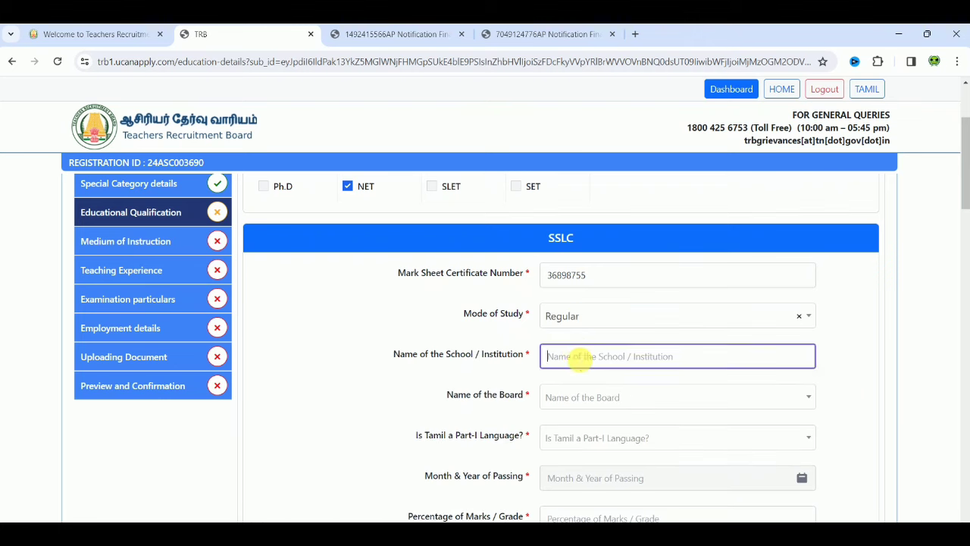
pyautogui.write('HEBRON')
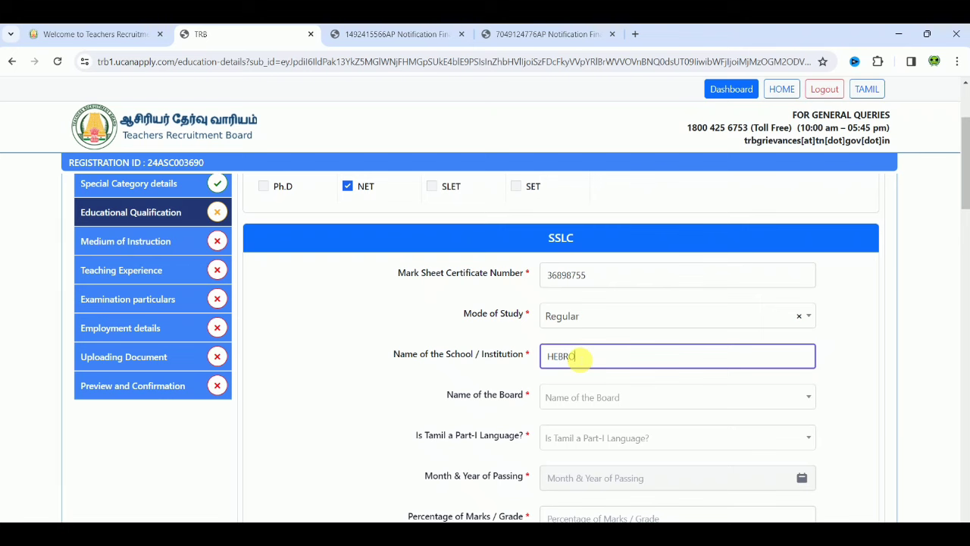
# Choose Tamil Nadu State Board and Studied Tamil as the SSLC Part-I language
pyautogui.click(584, 399)
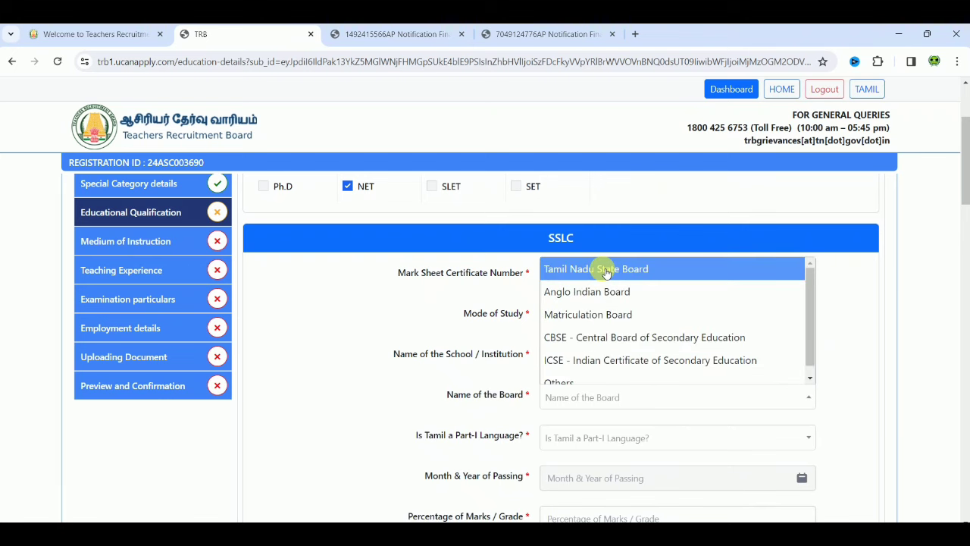
pyautogui.press('Down')
pyautogui.press('Down')
pyautogui.press('Down')
pyautogui.press('Down')
pyautogui.press('Down')
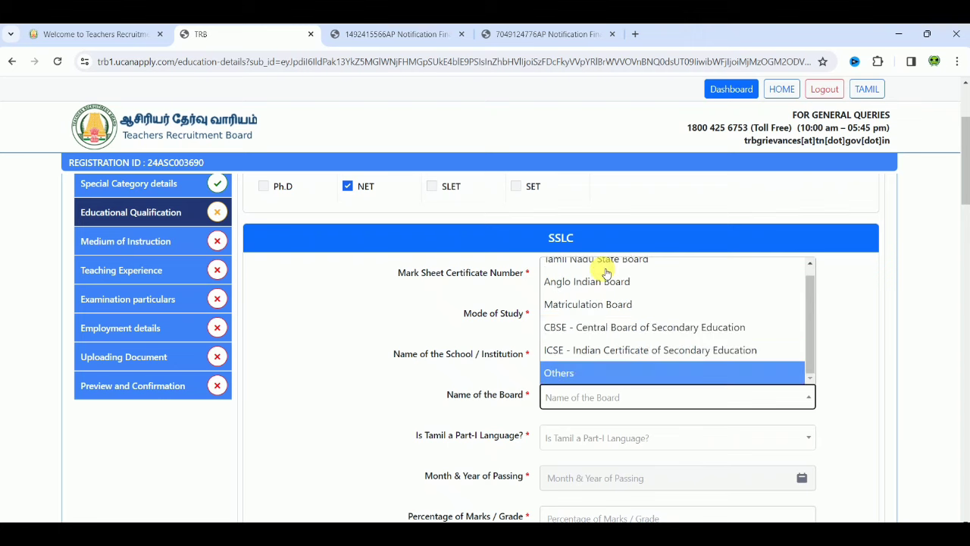
pyautogui.press('Up')
pyautogui.press('Up')
pyautogui.press('Up')
pyautogui.press('Up')
pyautogui.press('Up')
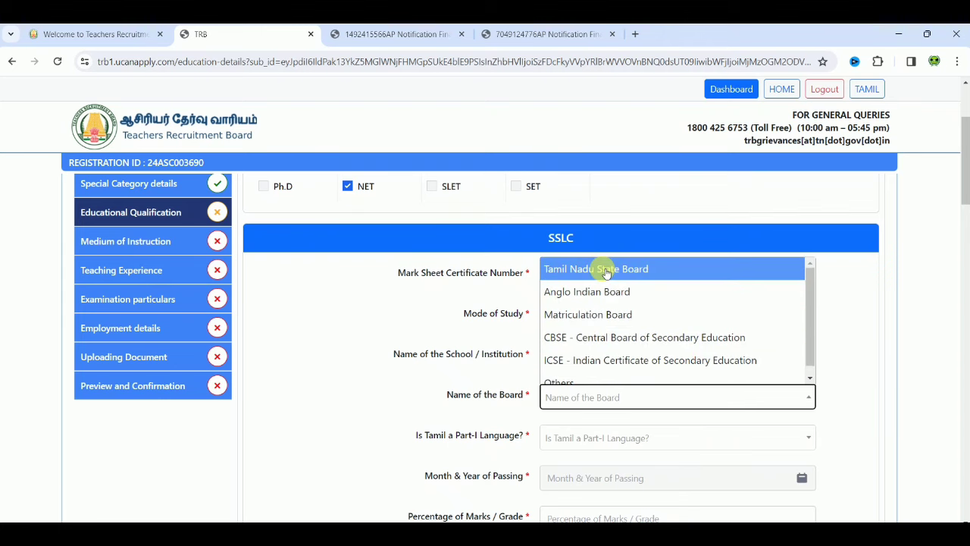
pyautogui.click(607, 271)
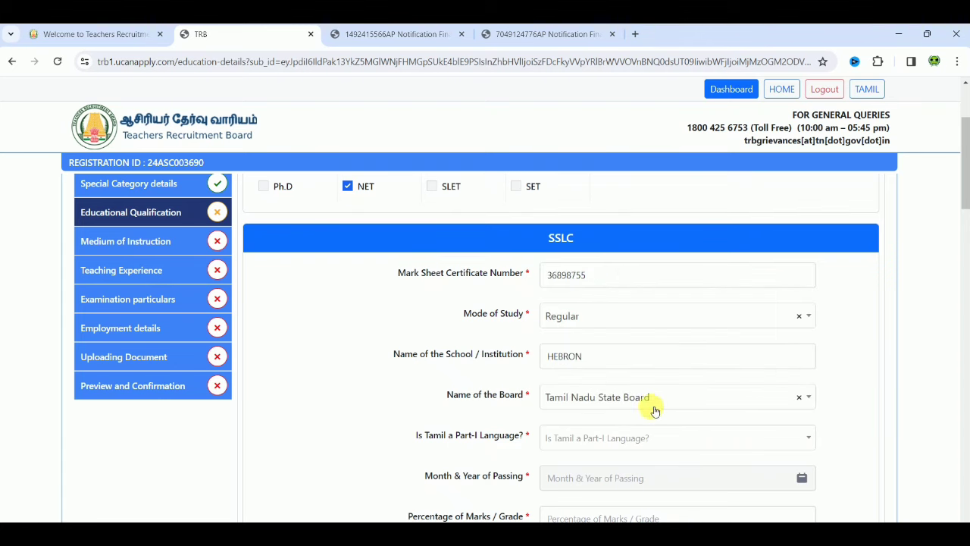
pyautogui.click(639, 438)
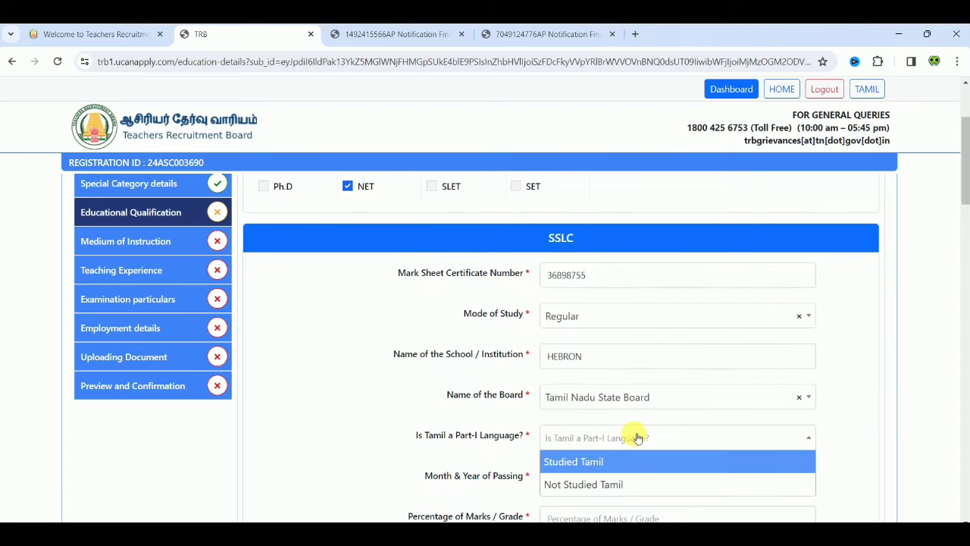
pyautogui.click(606, 464)
# Set the SSLC passing date to March 2023 and the percentage of marks to 83
pyautogui.scroll(-2, 863, 444)
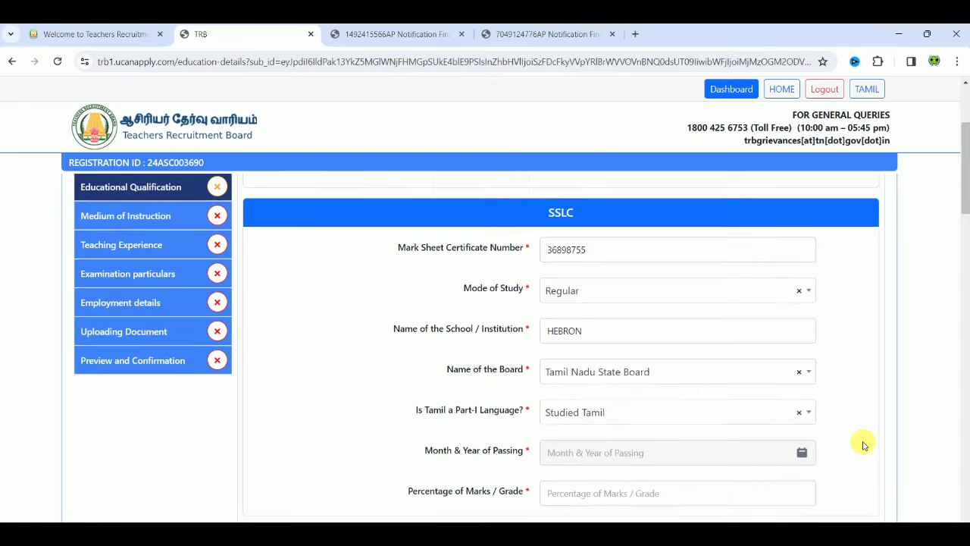
pyautogui.click(705, 351)
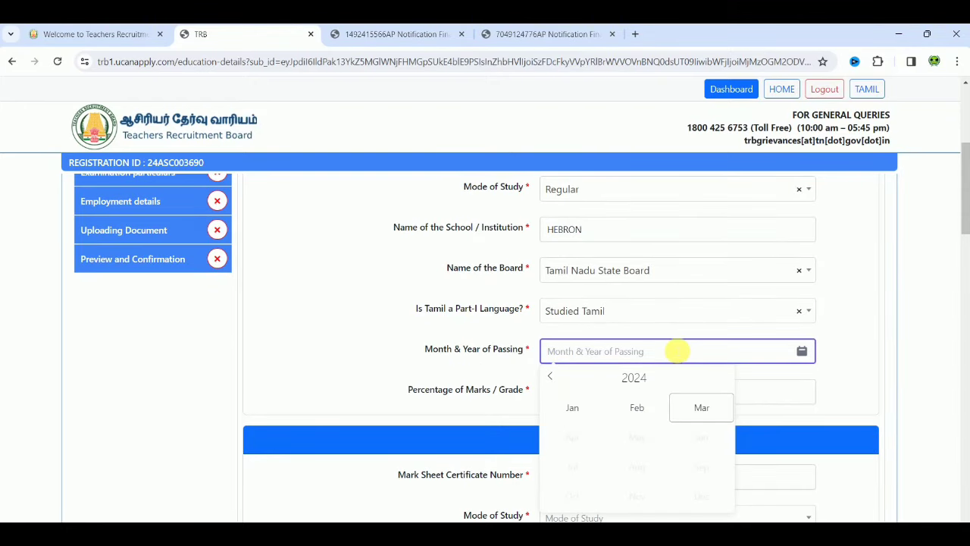
pyautogui.doubleClick(636, 379)
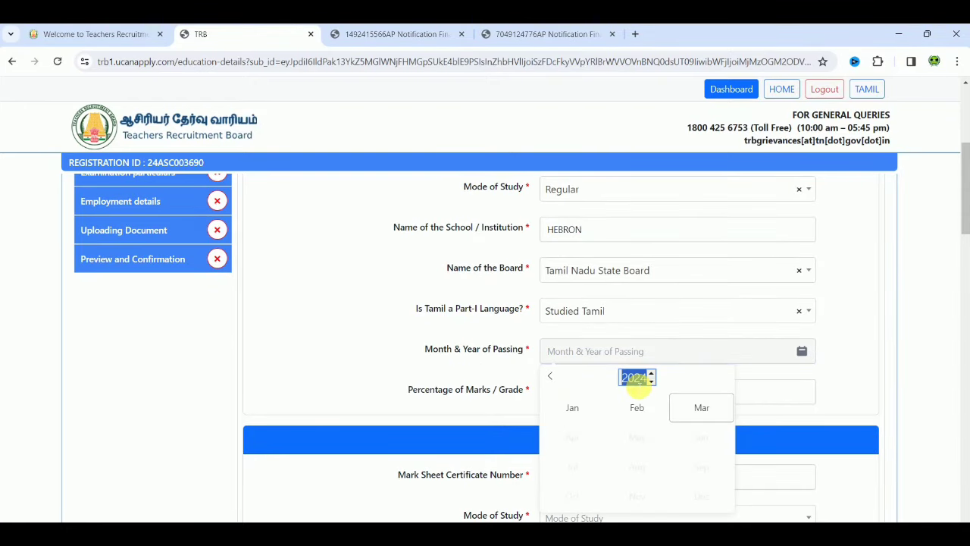
pyautogui.write('2023')
pyautogui.press('BackSpace')
pyautogui.press('BackSpace')
pyautogui.press('BackSpace')
pyautogui.write('2013')
pyautogui.press('BackSpace')
pyautogui.press('BackSpace')
pyautogui.press('BackSpace')
pyautogui.write('023')
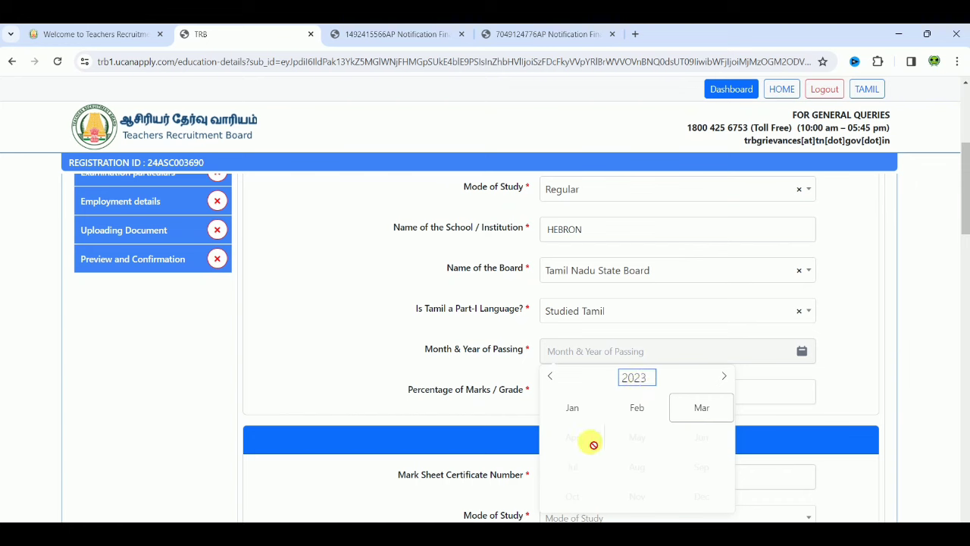
pyautogui.click(691, 405)
pyautogui.click(676, 393)
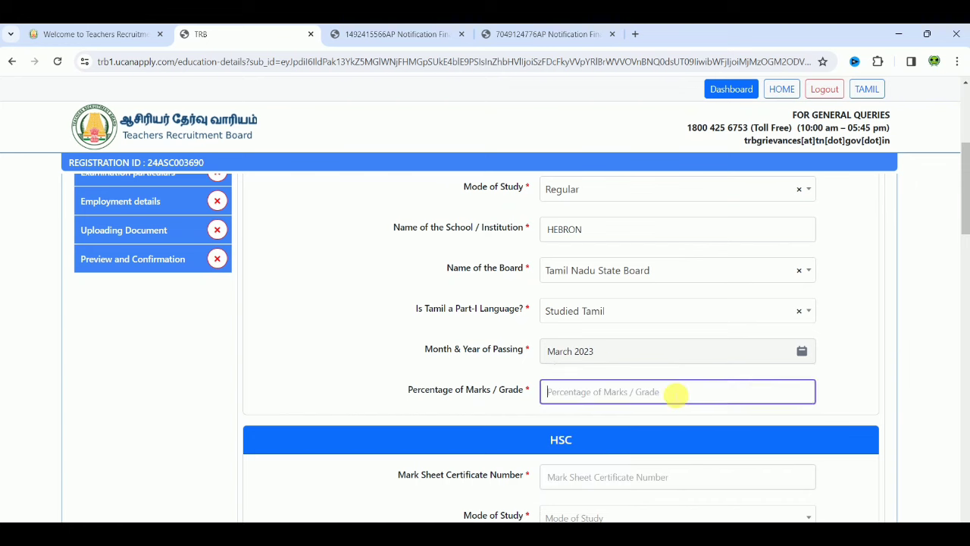
pyautogui.write('8')
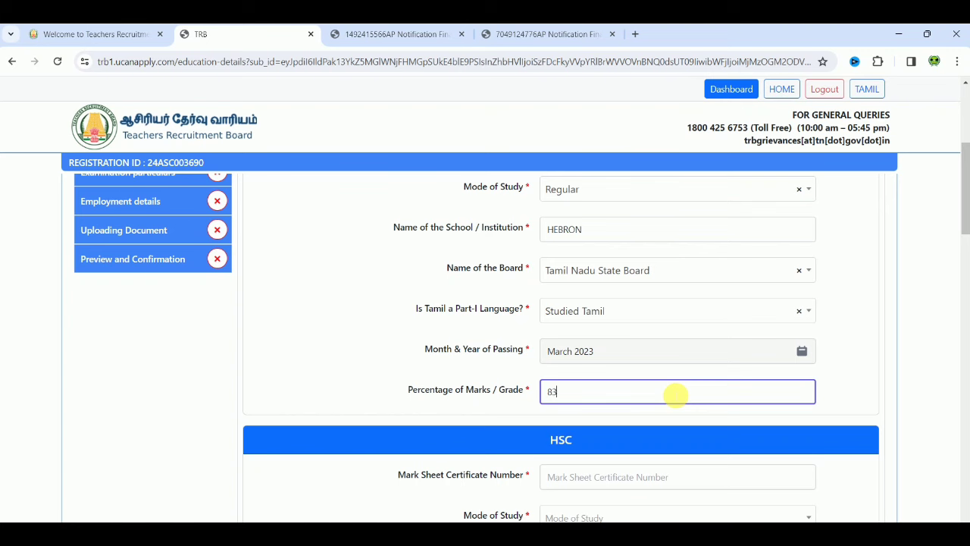
pyautogui.write('3')
pyautogui.click(357, 351)
pyautogui.scroll(-1, 357, 353)
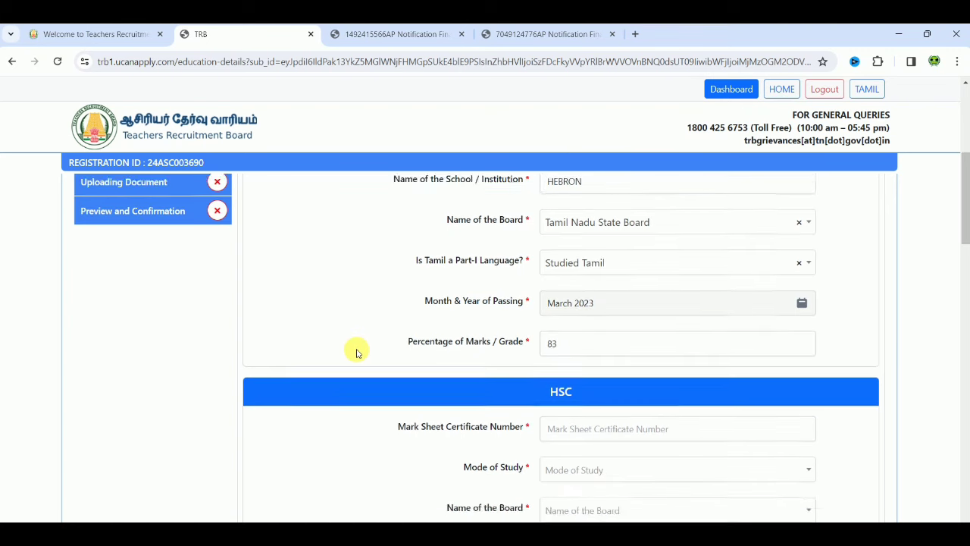
pyautogui.scroll(-3, 357, 351)
# Enter the HSC mark sheet number, Regular mode of study and school HEBRON
pyautogui.click(582, 274)
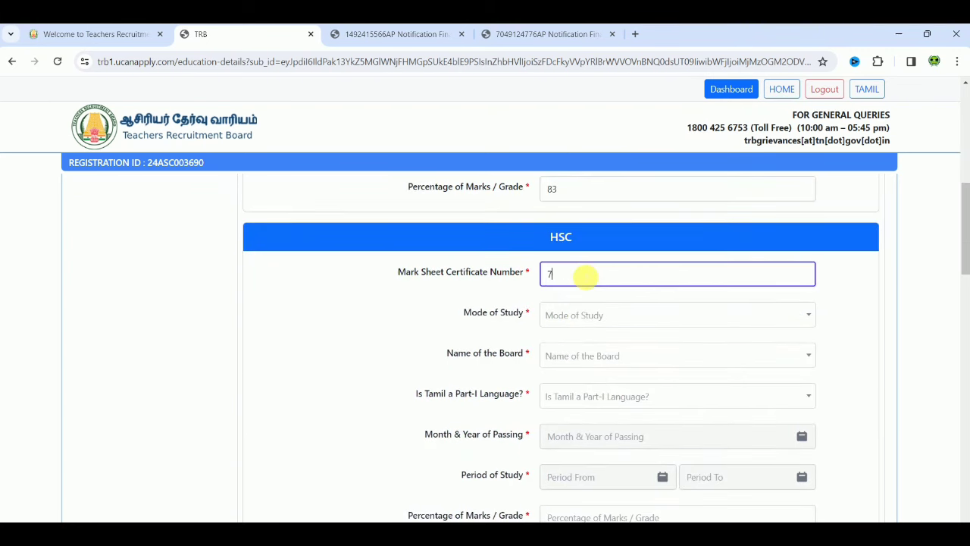
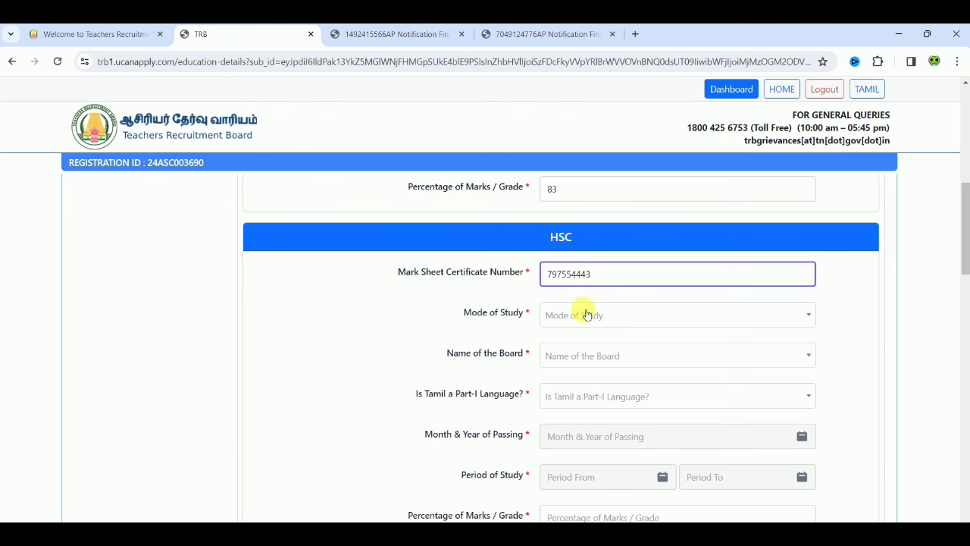
pyautogui.click(586, 314)
pyautogui.click(573, 337)
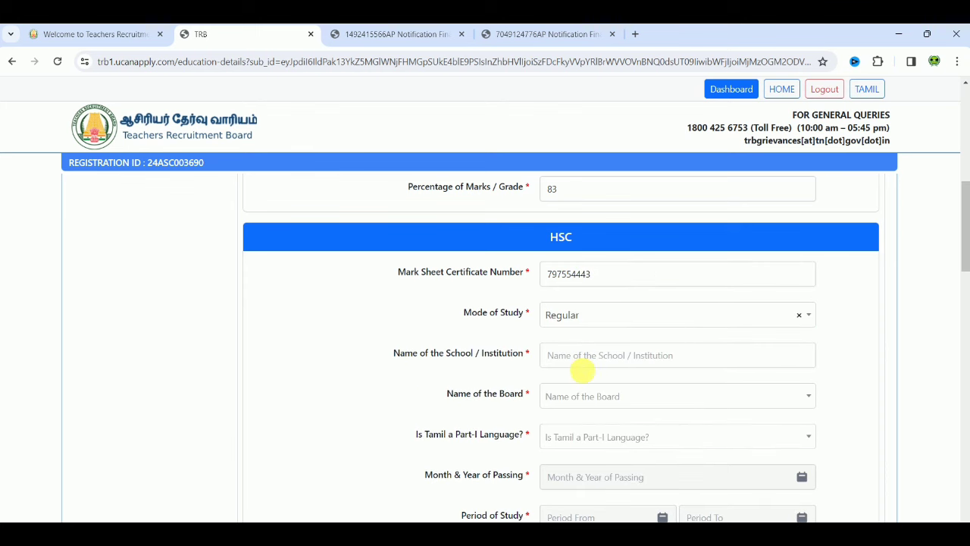
pyautogui.click(582, 367)
pyautogui.write('HEBR')
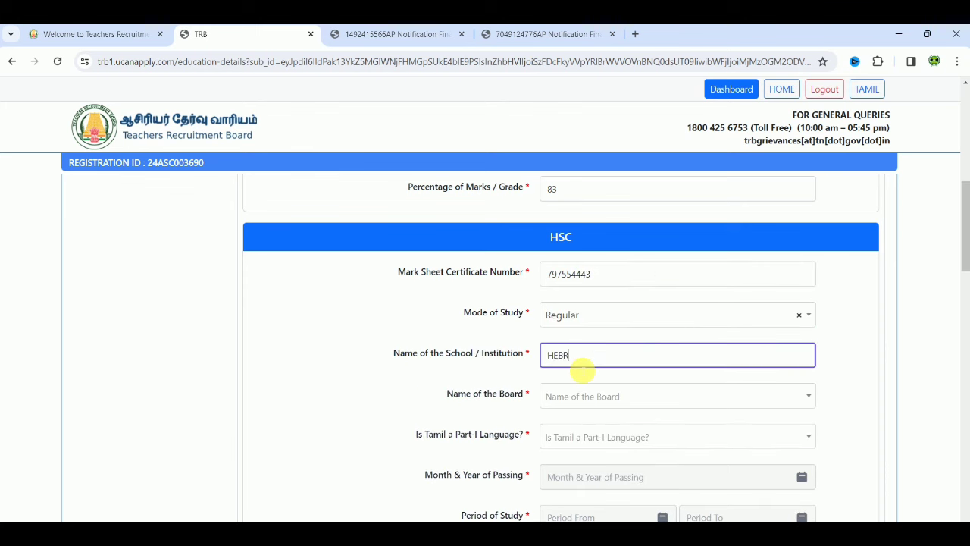
pyautogui.write('ON')
# Choose Tamil Nadu State Board and Studied Tamil for the HSC
pyautogui.click(585, 397)
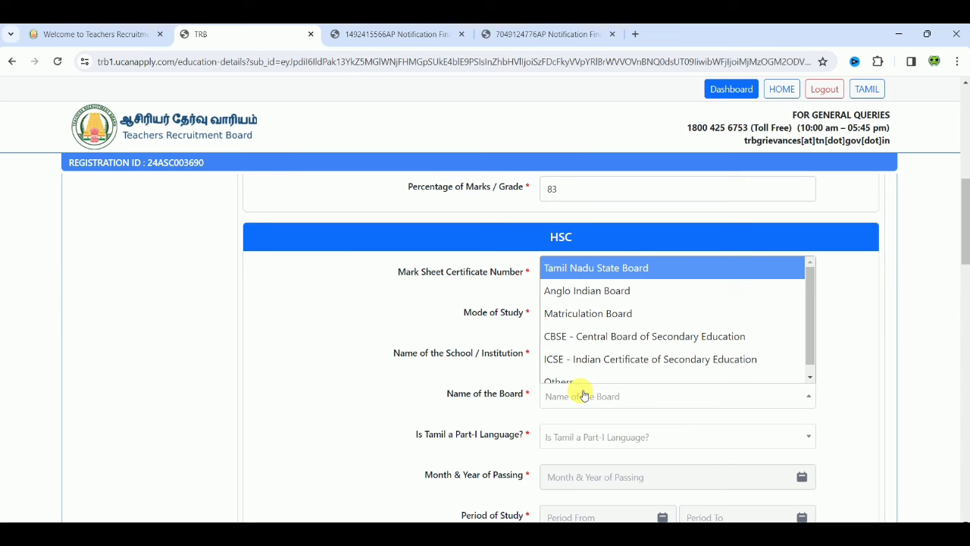
pyautogui.click(596, 269)
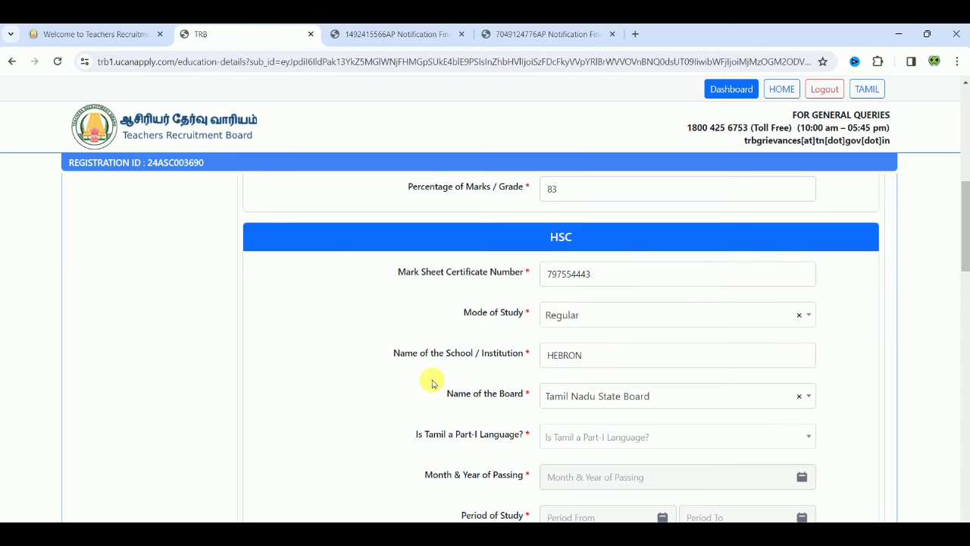
pyautogui.scroll(-2, 431, 382)
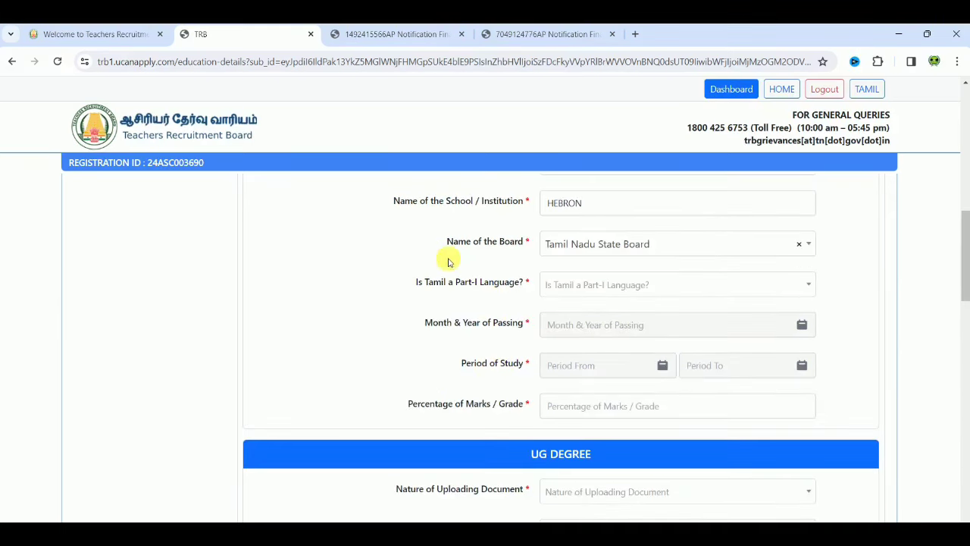
pyautogui.click(572, 285)
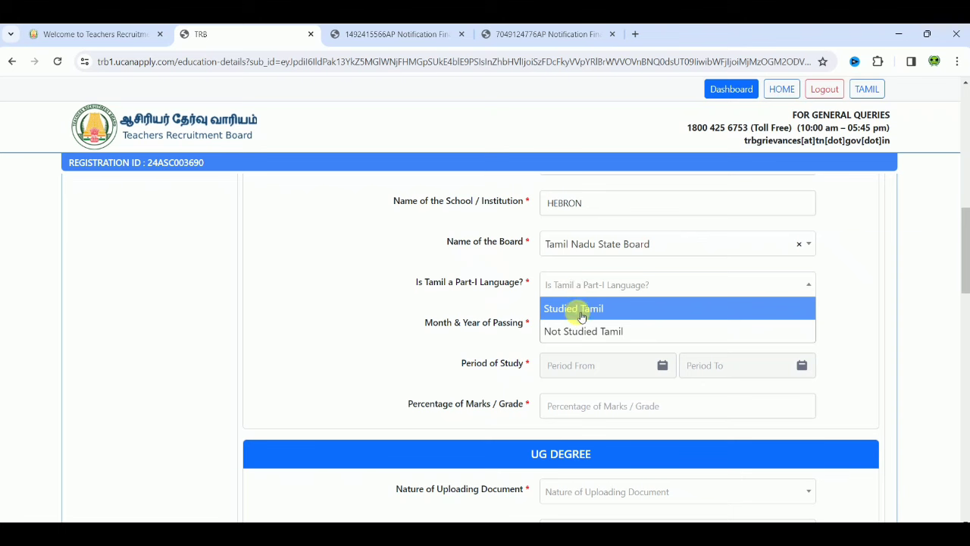
pyautogui.click(580, 317)
# Set HSC passing date March 2015, study period June 2014–May 2015, and 81 percent marks
pyautogui.click(580, 322)
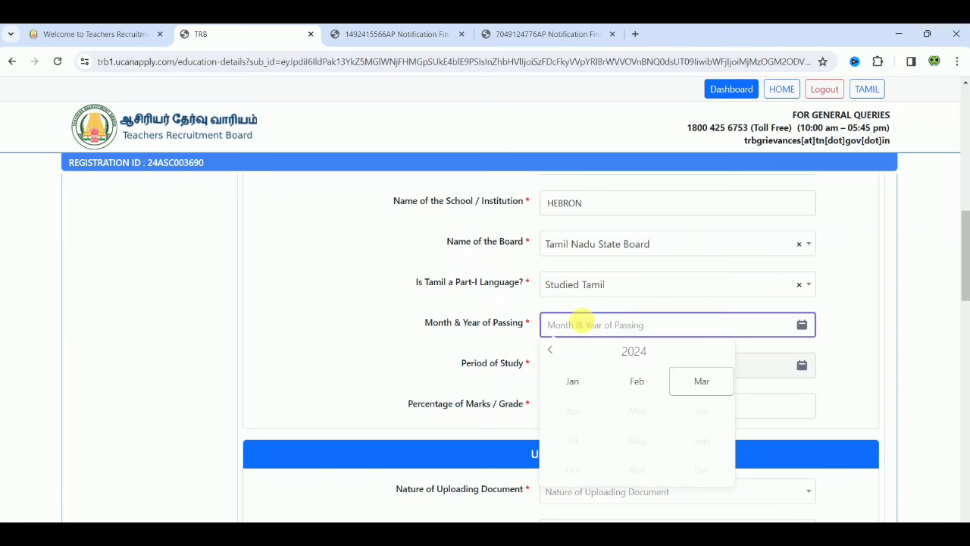
pyautogui.click(633, 353)
pyautogui.write('2015')
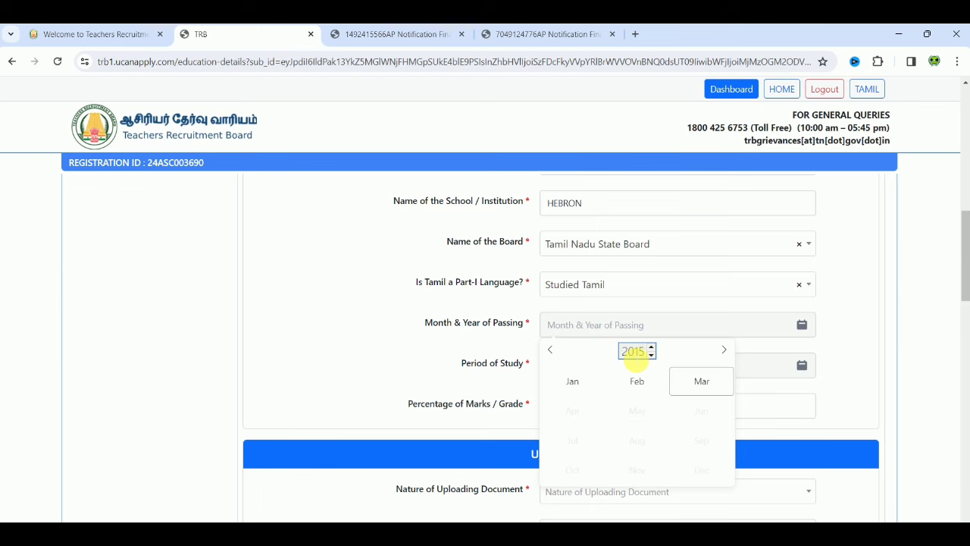
pyautogui.click(702, 383)
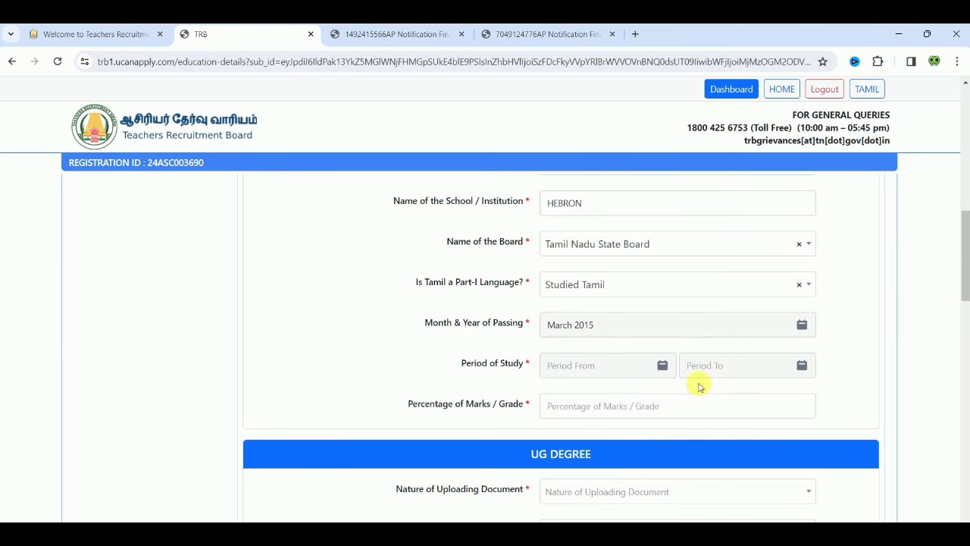
pyautogui.click(613, 370)
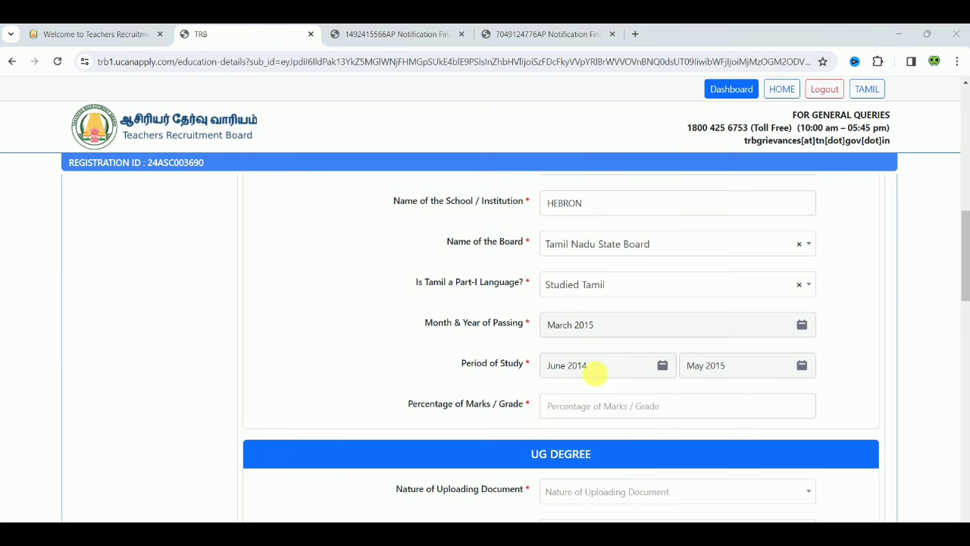
pyautogui.click(675, 408)
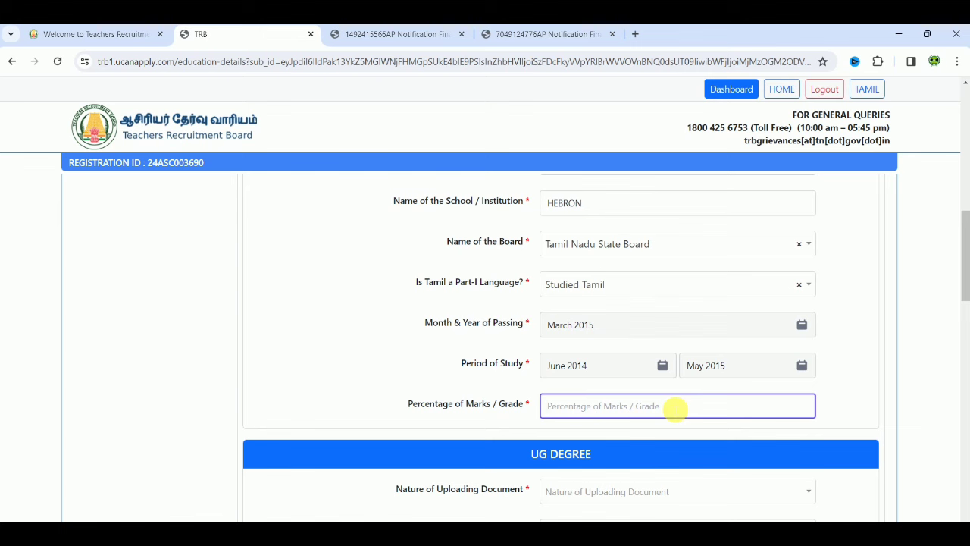
pyautogui.write('81')
pyautogui.click(869, 416)
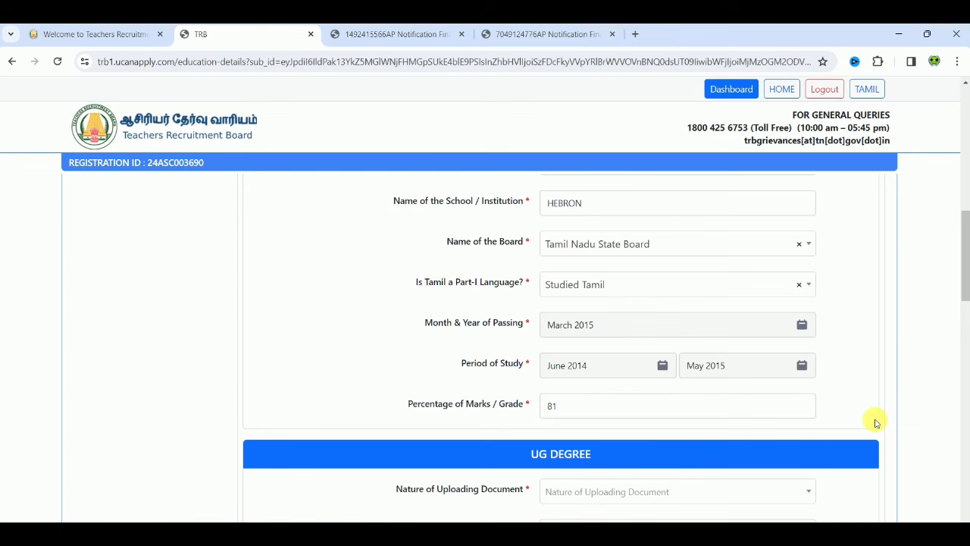
pyautogui.scroll(-1, 873, 419)
# Choose Provisional Certificate as the UG document type and enter its number
pyautogui.scroll(-2, 875, 423)
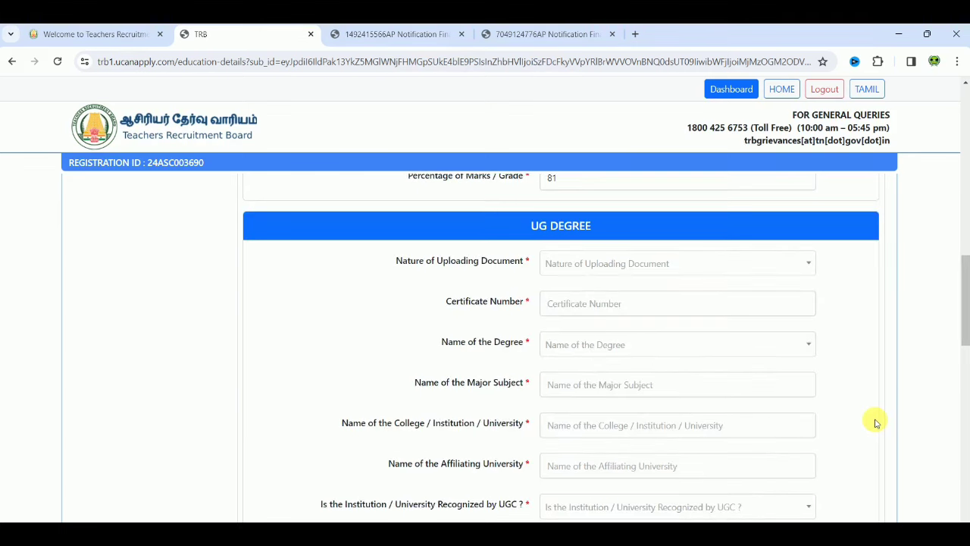
pyautogui.scroll(-1, 875, 422)
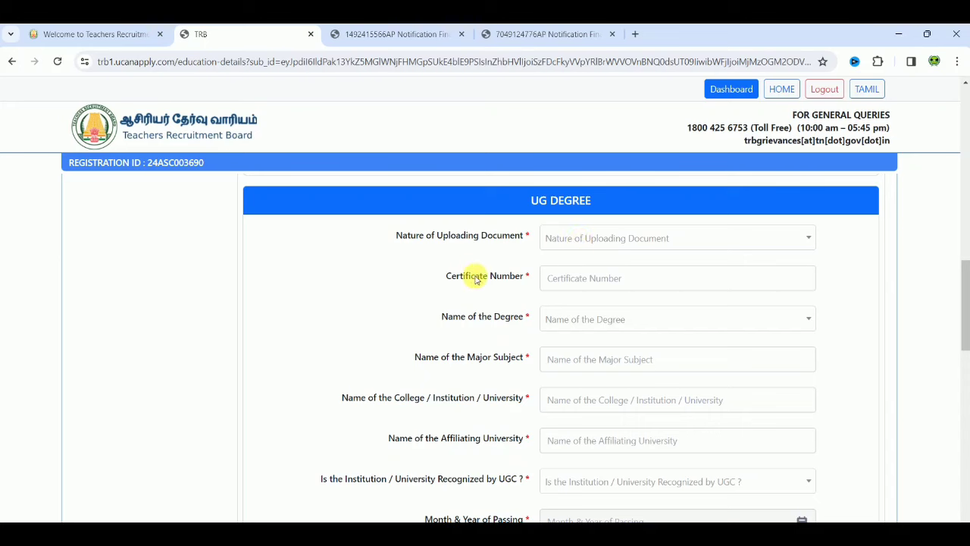
pyautogui.click(607, 244)
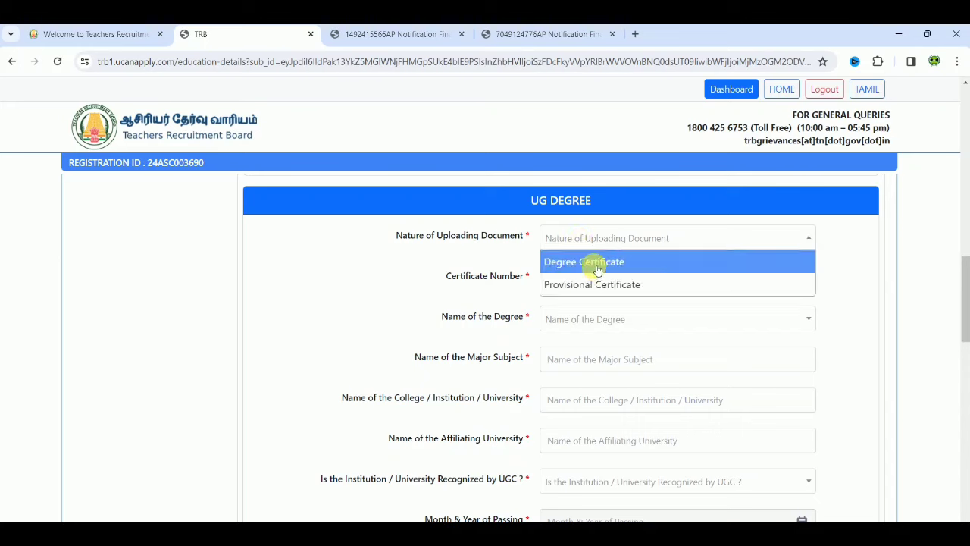
pyautogui.click(597, 284)
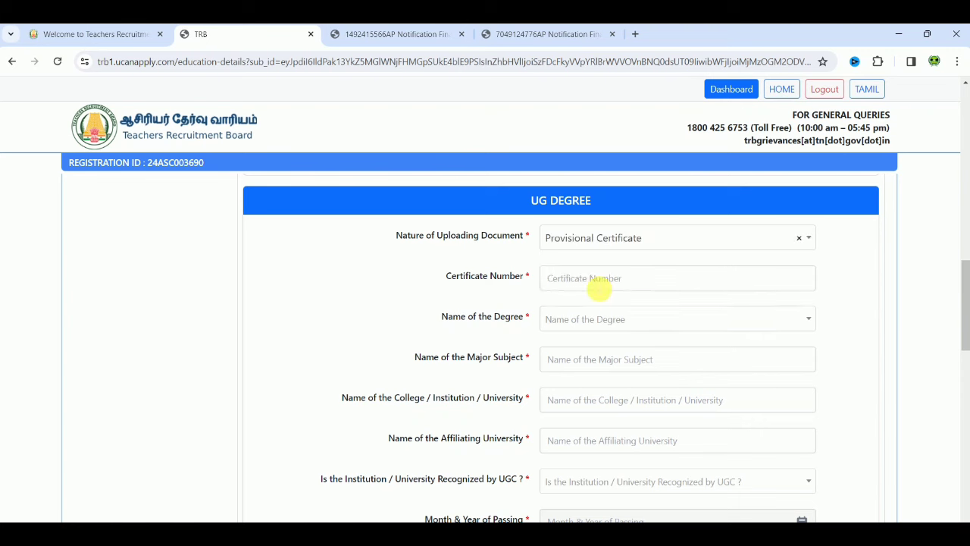
pyautogui.click(576, 280)
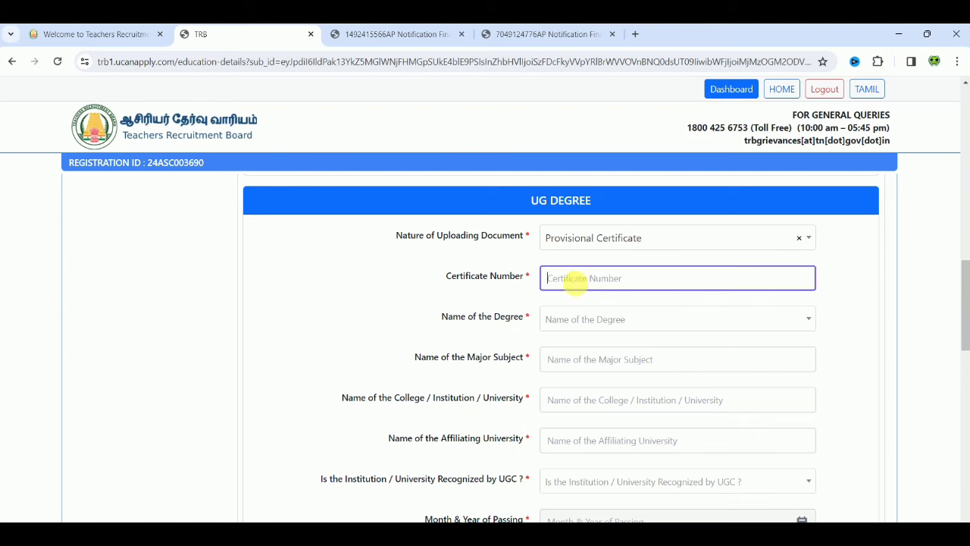
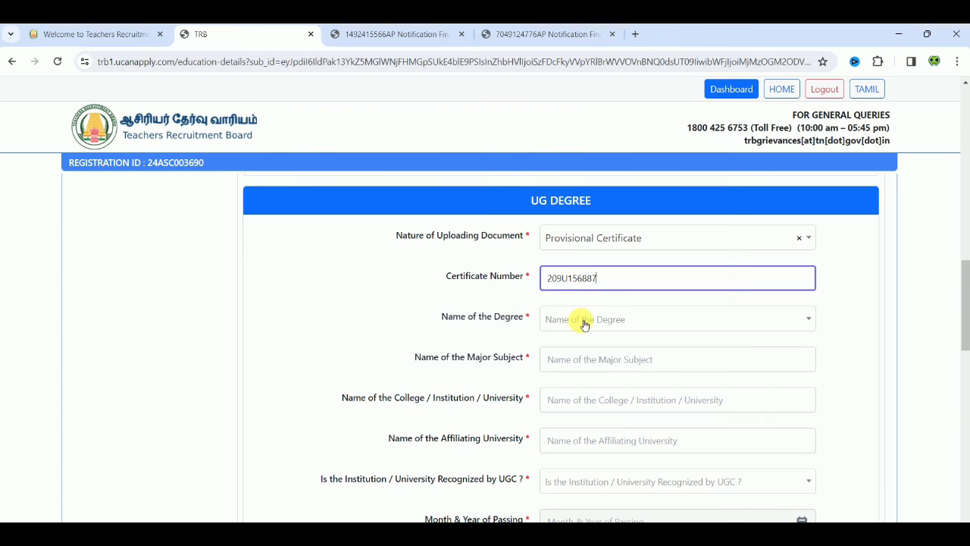
# Set the UG degree to B.Sc with major subject COMPUTER SCIENCE
pyautogui.click(584, 322)
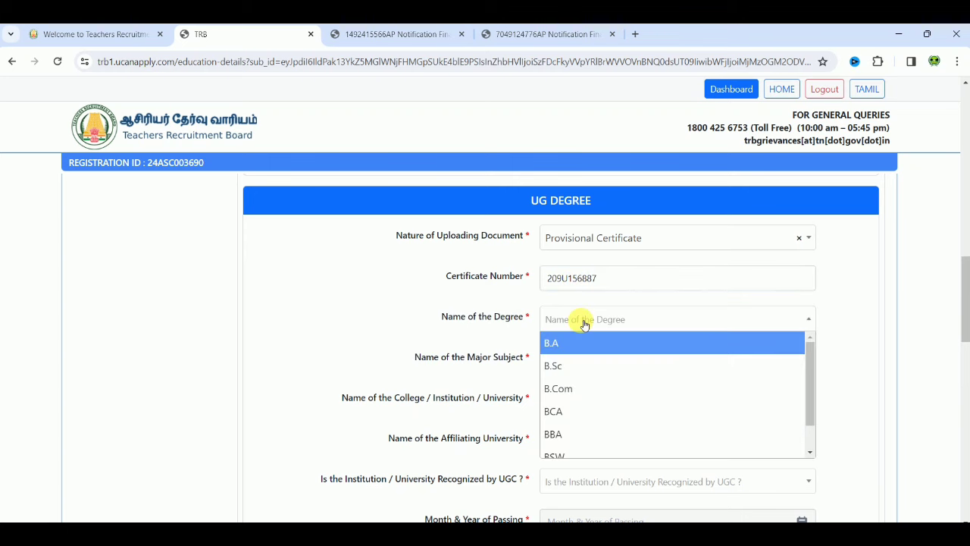
pyautogui.click(672, 365)
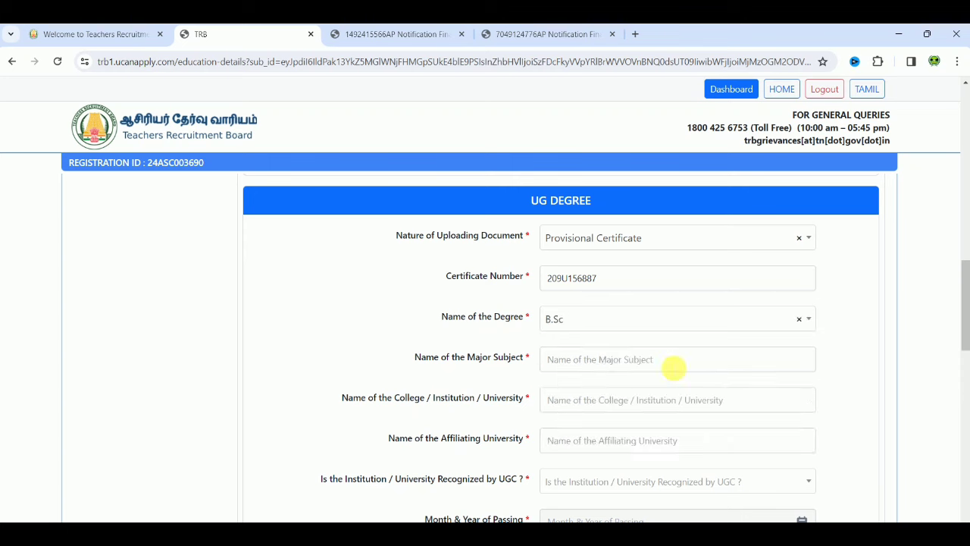
pyautogui.click(674, 367)
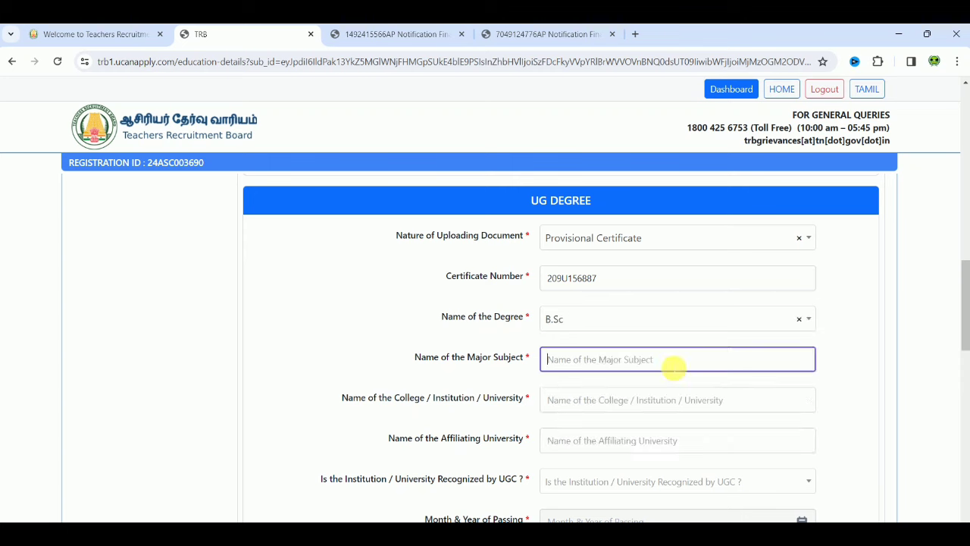
pyautogui.write('COMPUT')
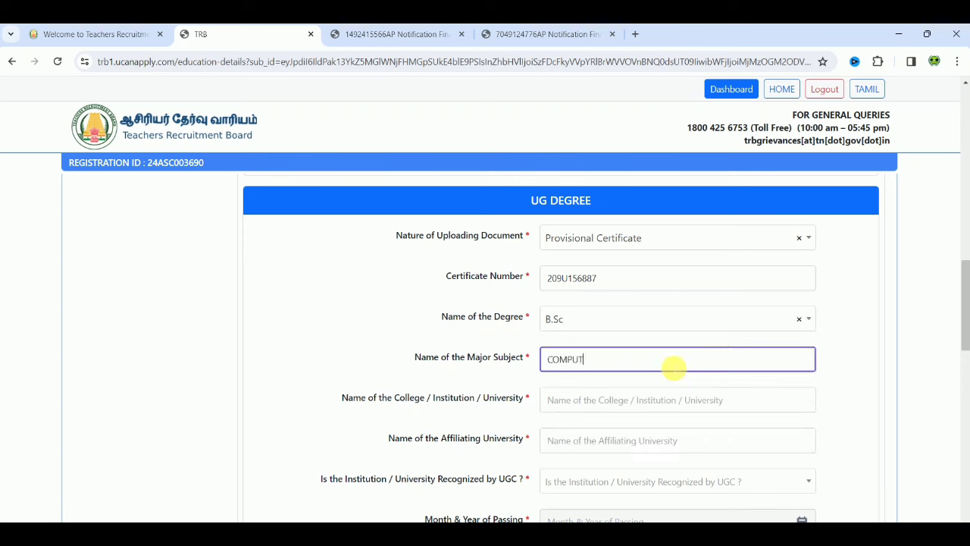
pyautogui.write('ER SCIENCE')
pyautogui.click(859, 399)
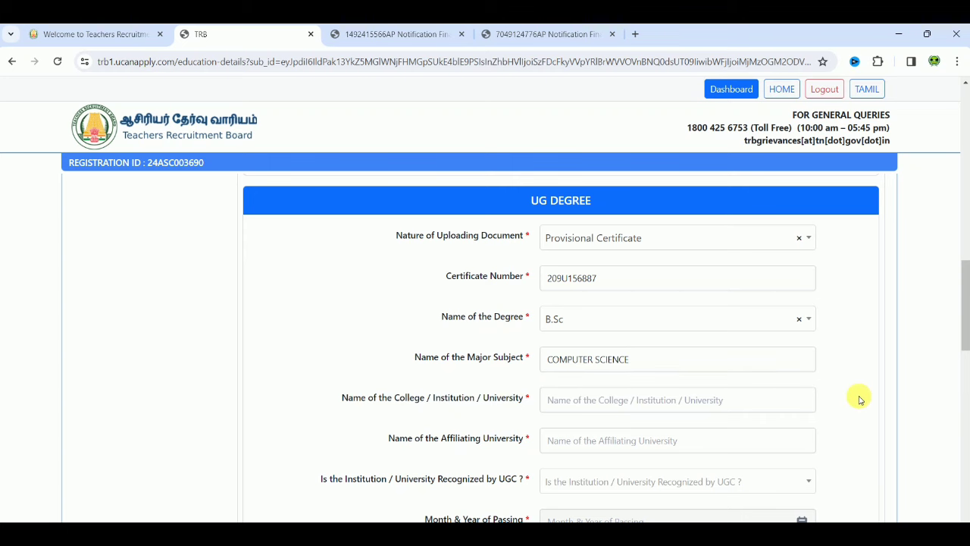
pyautogui.scroll(-2, 859, 399)
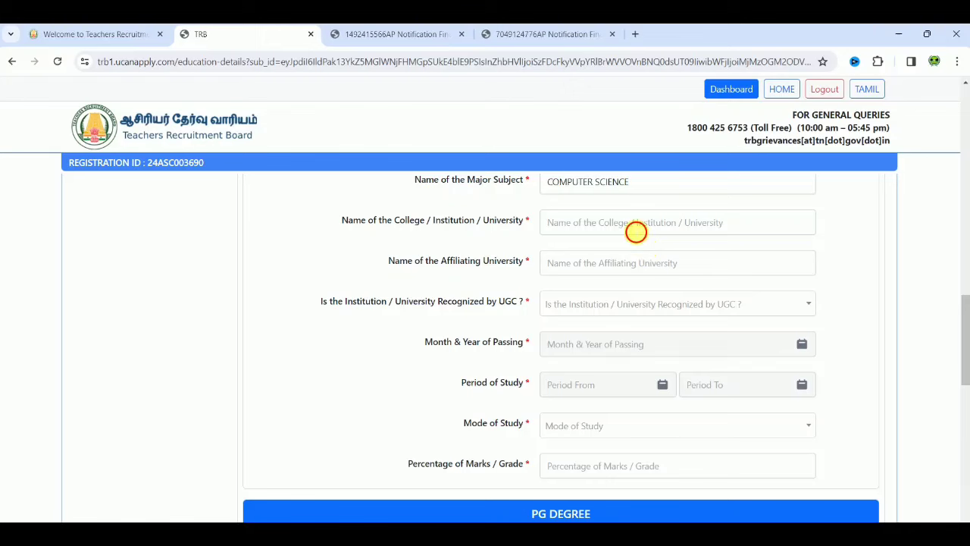
# Enter college SANMUGA and university THIRUVALLUVAR, and mark it as not UGC recognised
pyautogui.click(636, 232)
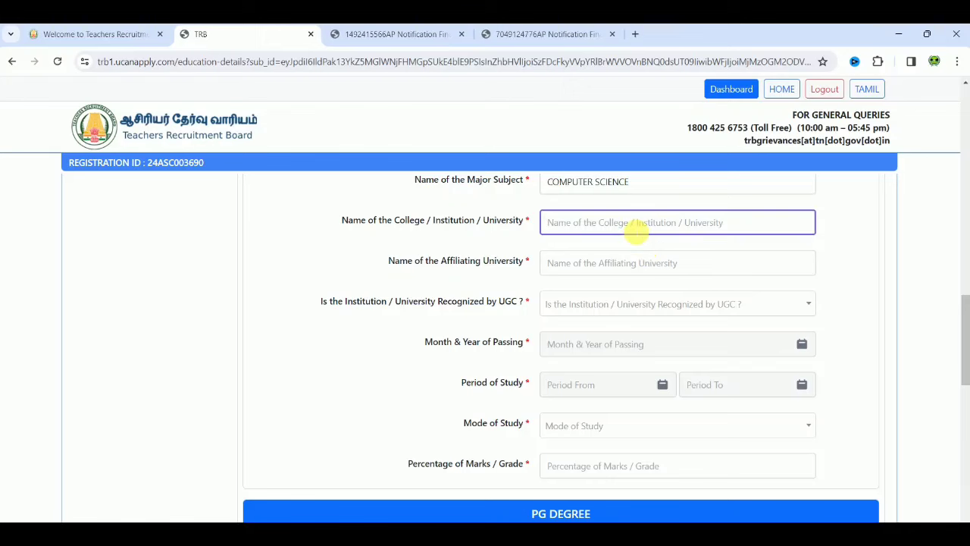
pyautogui.write('SA')
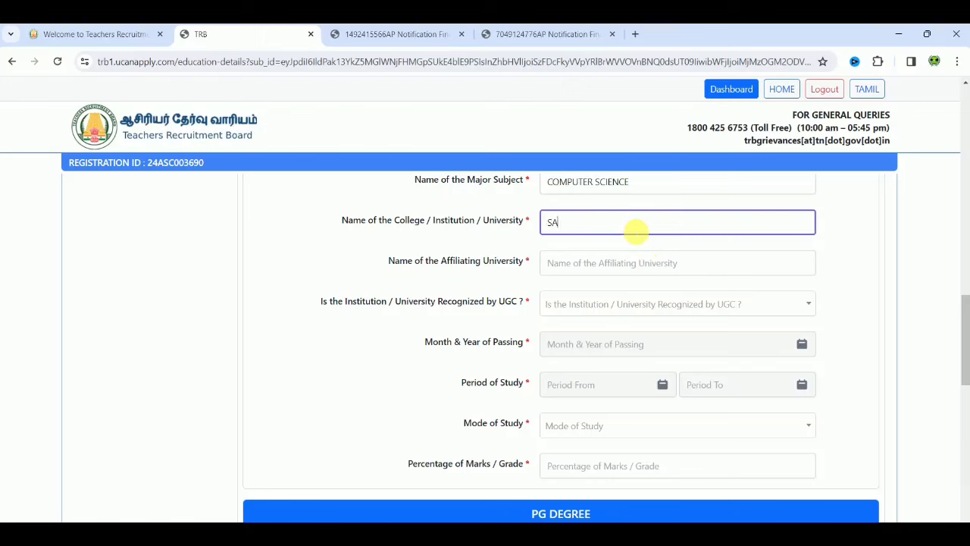
pyautogui.write('NMUGA')
pyautogui.click(636, 262)
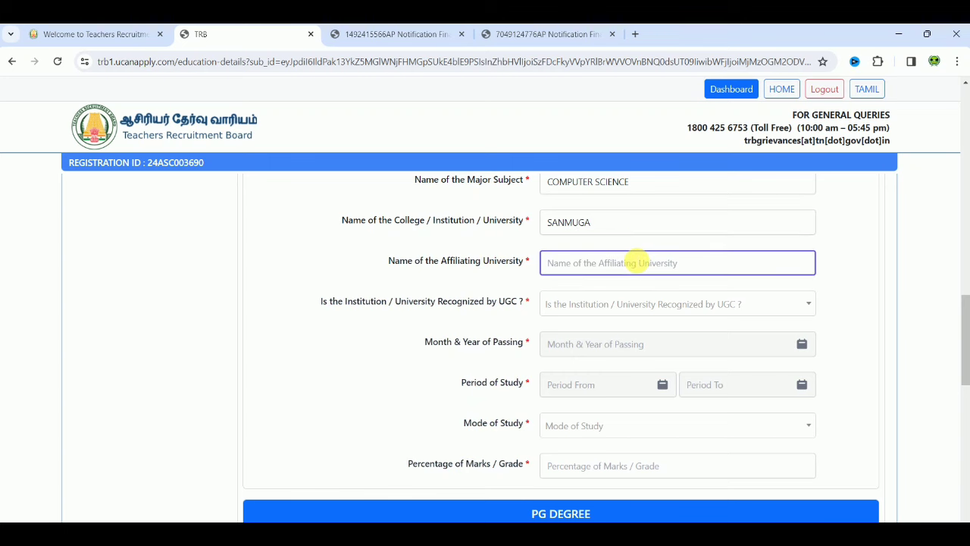
pyautogui.write('THIRU')
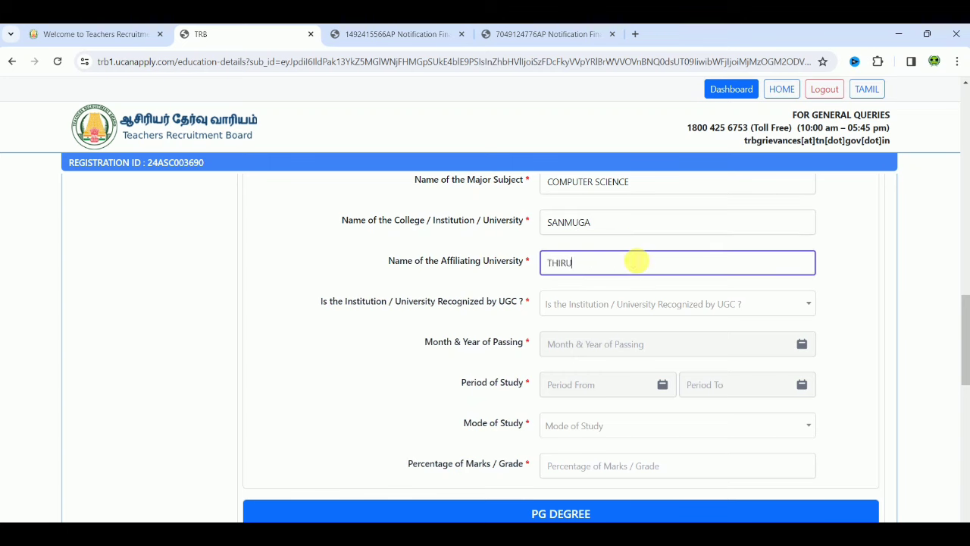
pyautogui.write('VALLUVAR')
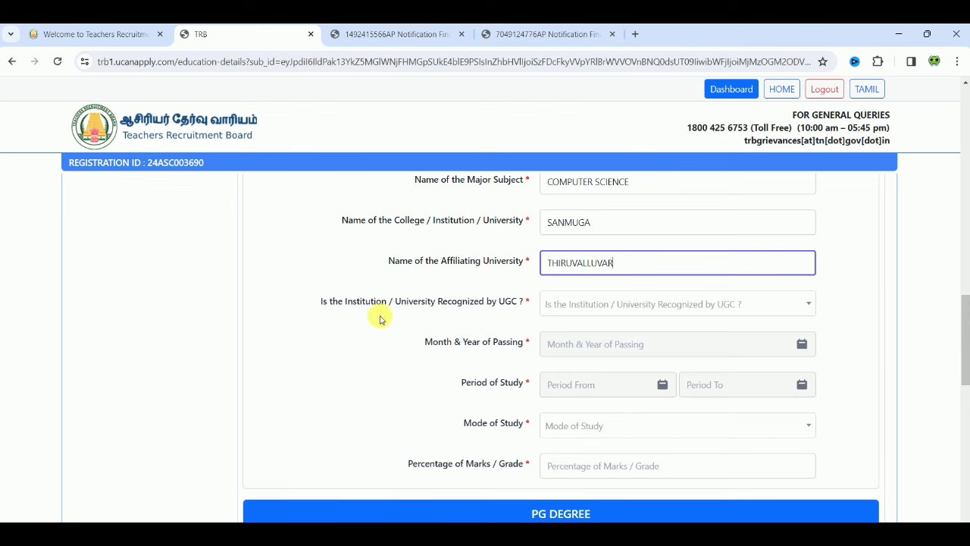
pyautogui.click(595, 306)
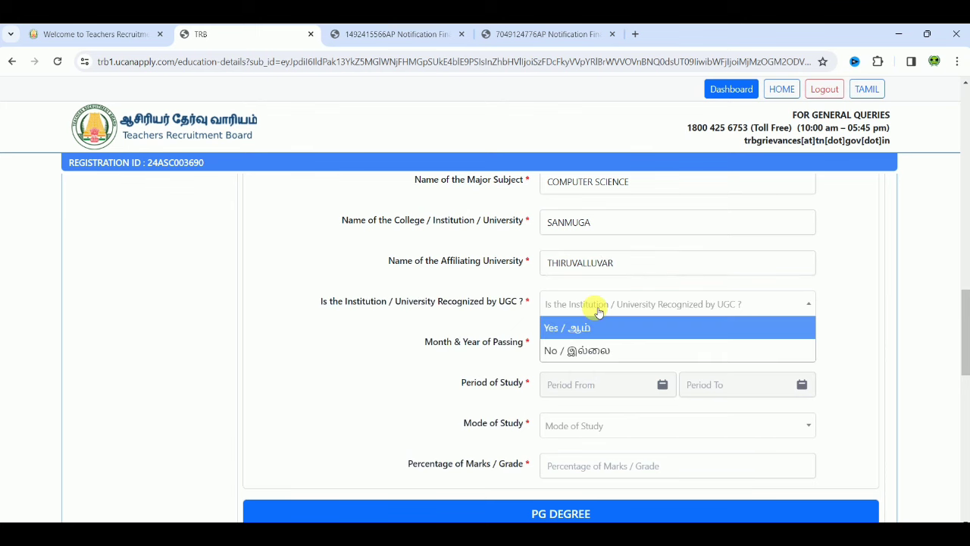
pyautogui.click(592, 350)
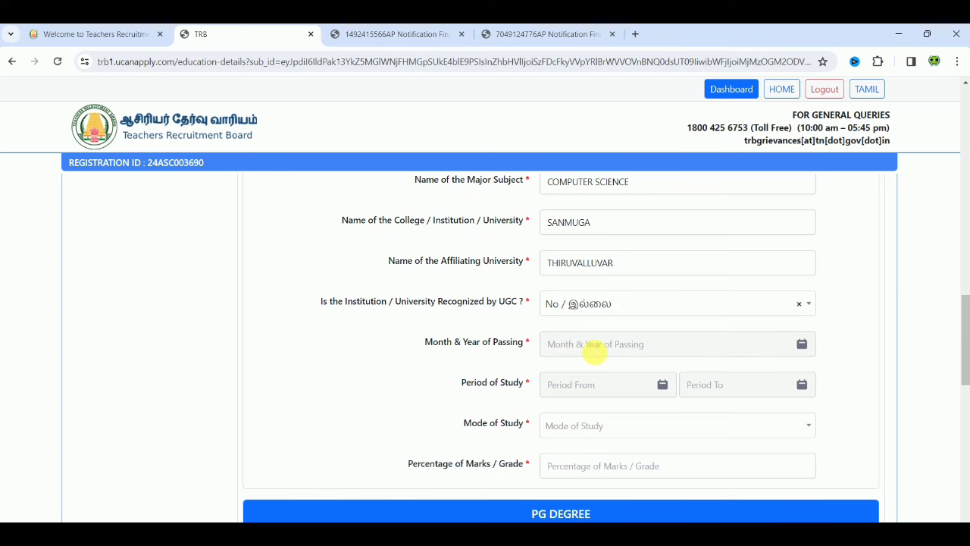
# Set the UG passing date to September 2018, Regular mode of study, and 75 percent marks
pyautogui.click(595, 350)
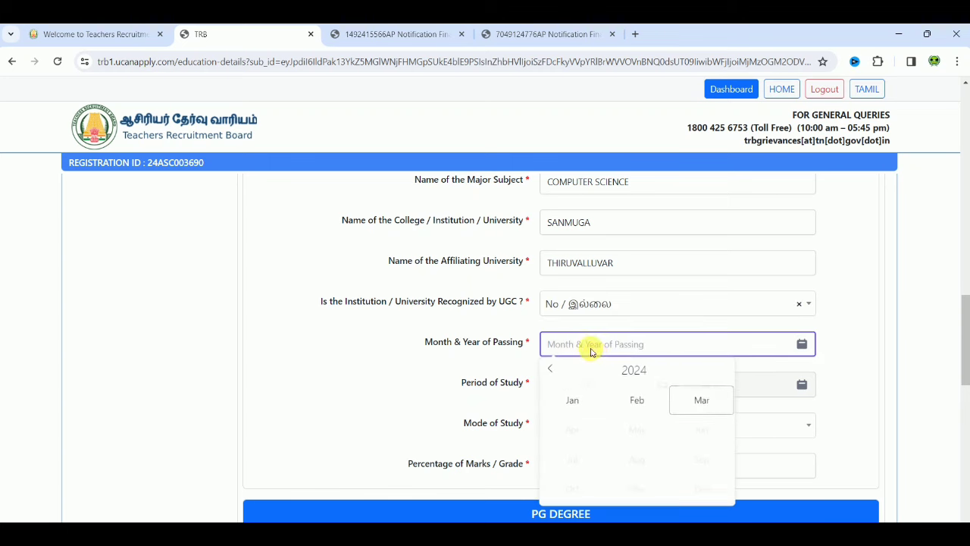
pyautogui.click(551, 369)
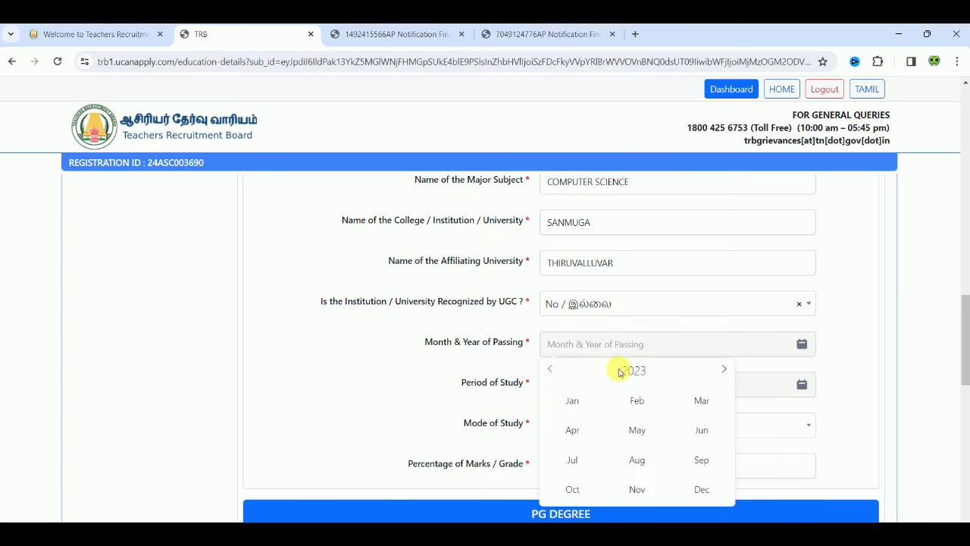
pyautogui.click(631, 371)
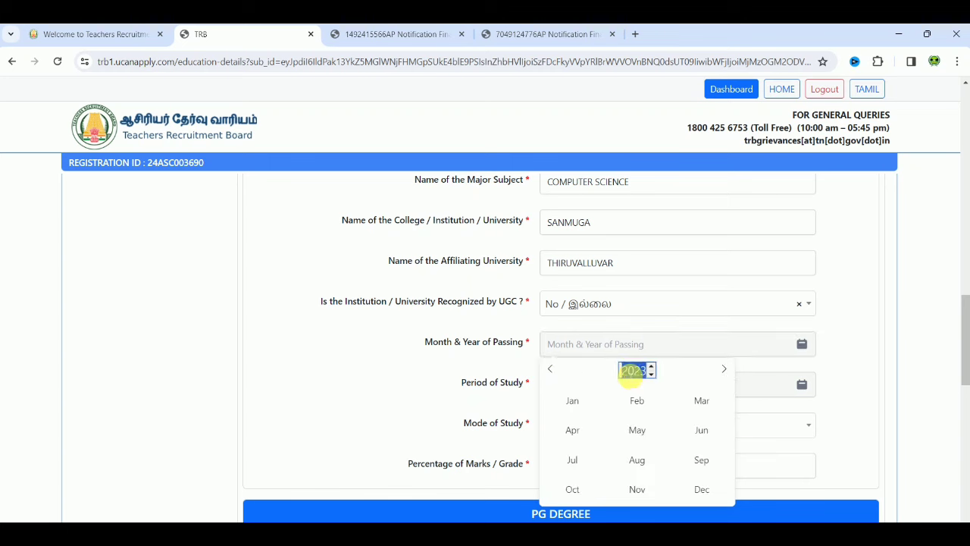
pyautogui.write('2018')
pyautogui.click(704, 460)
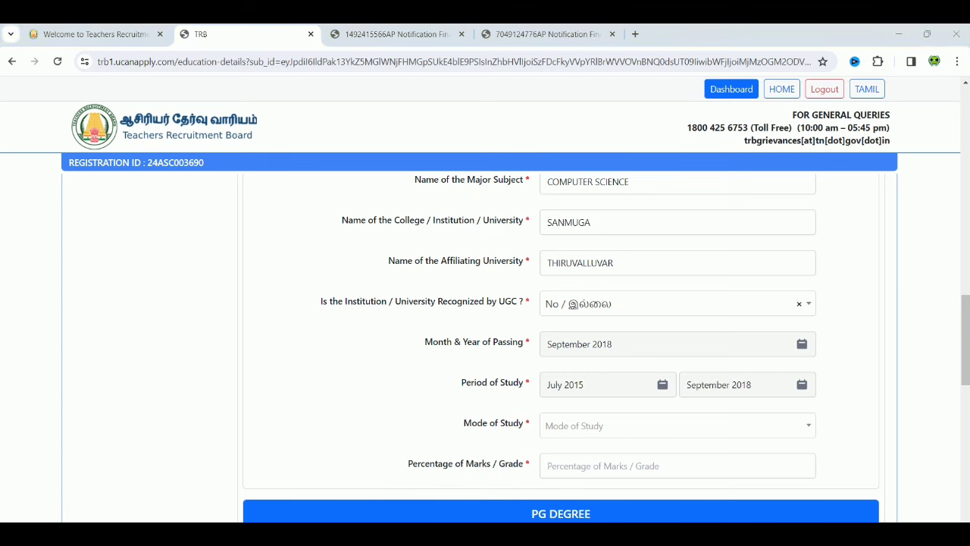
pyautogui.click(582, 424)
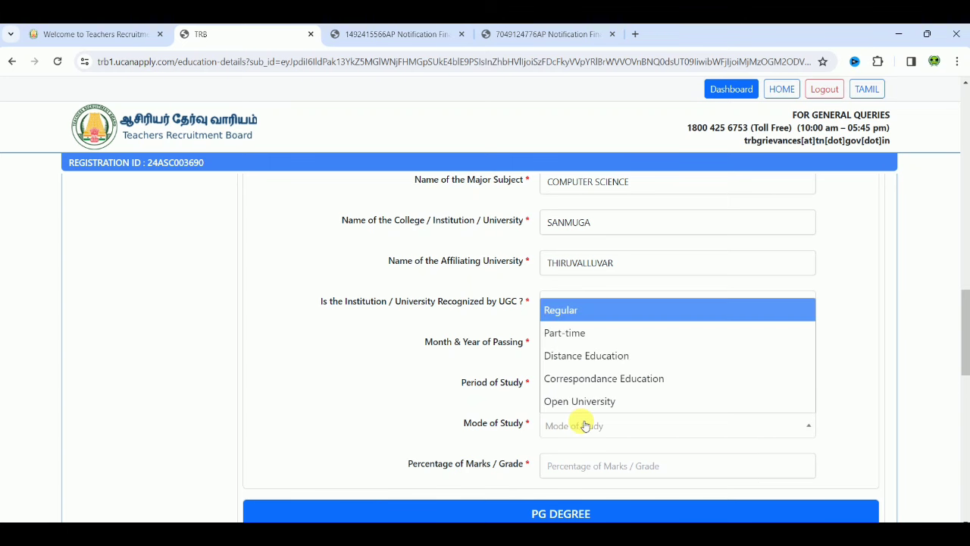
pyautogui.click(580, 317)
pyautogui.click(595, 467)
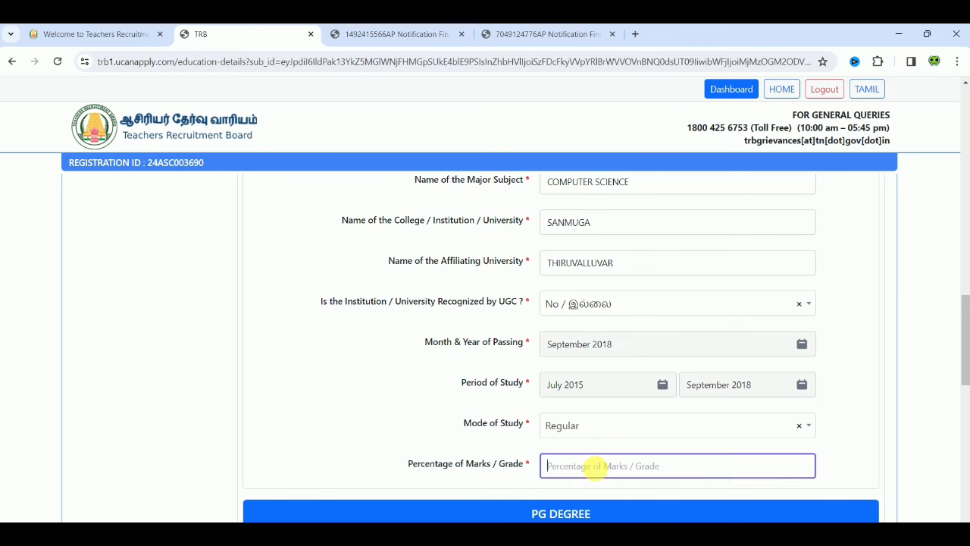
pyautogui.write('75')
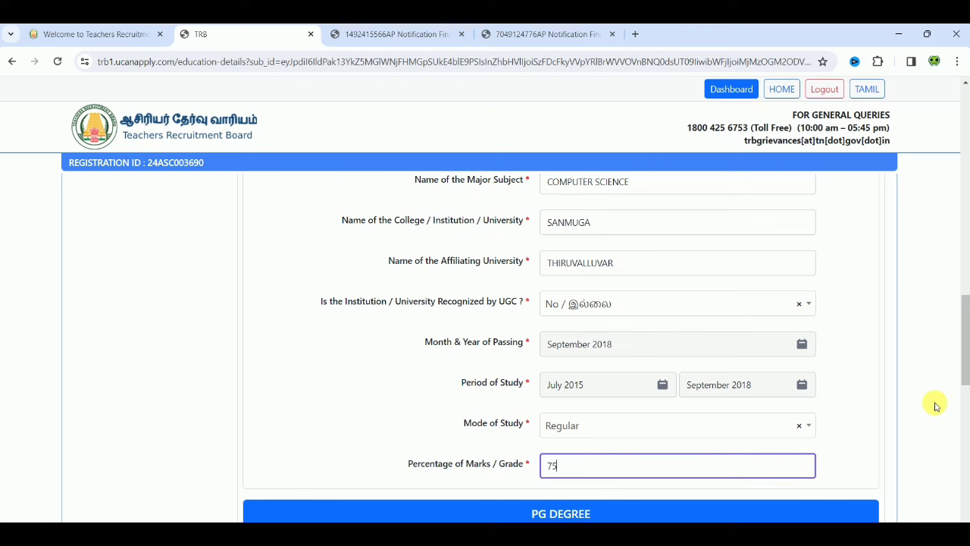
pyautogui.click(849, 402)
pyautogui.scroll(-1, 848, 403)
# Enter the PG certificate number, degree M.Sc, college SANMUGA and Thiruvalluvar University
pyautogui.scroll(-4, 849, 402)
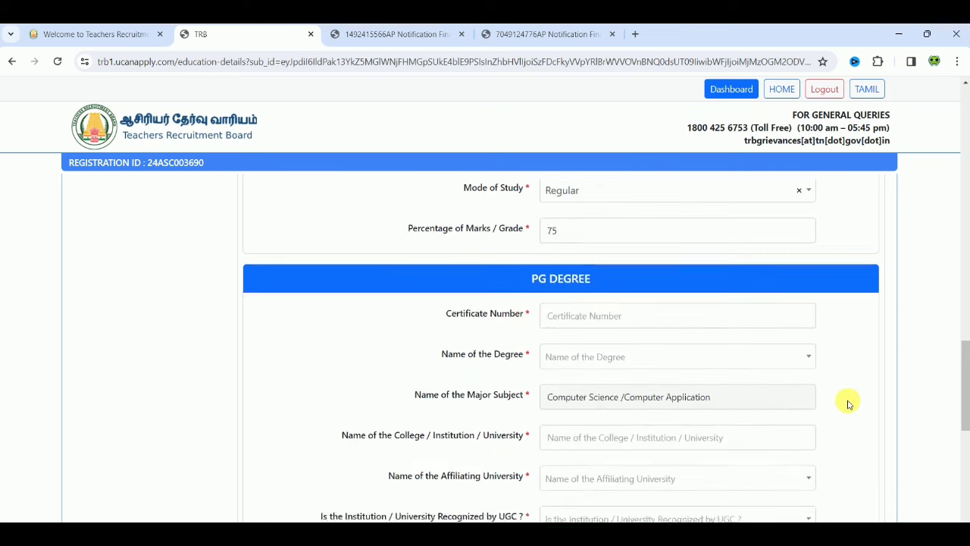
pyautogui.click(686, 226)
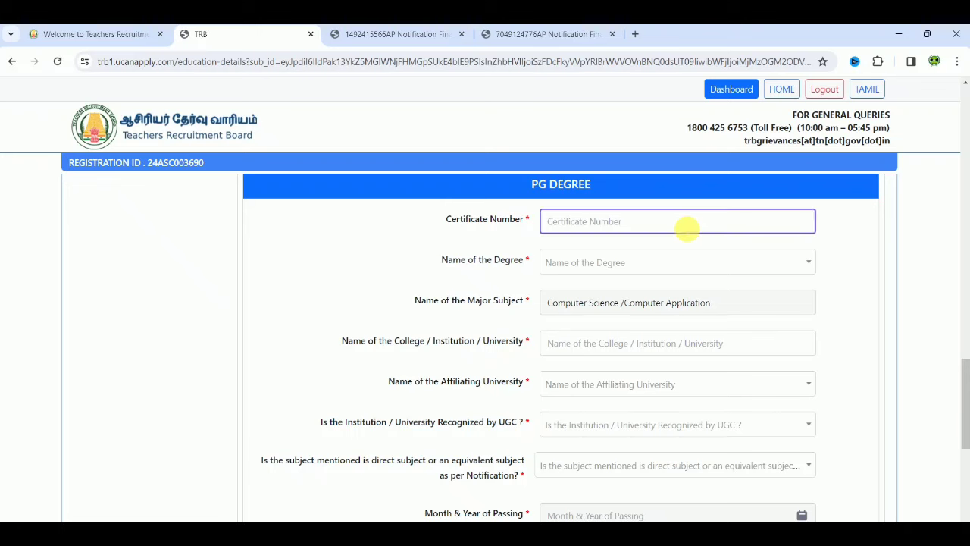
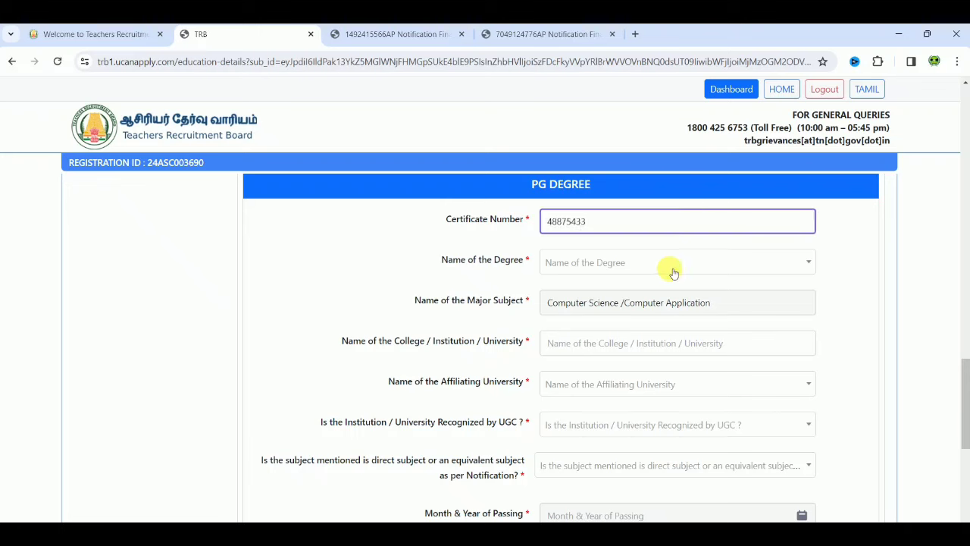
pyautogui.click(672, 273)
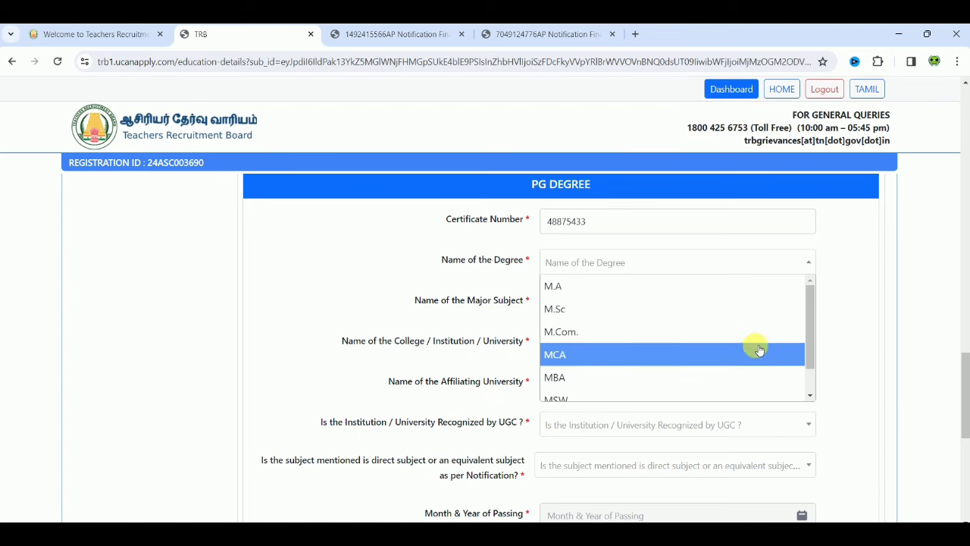
pyautogui.click(724, 311)
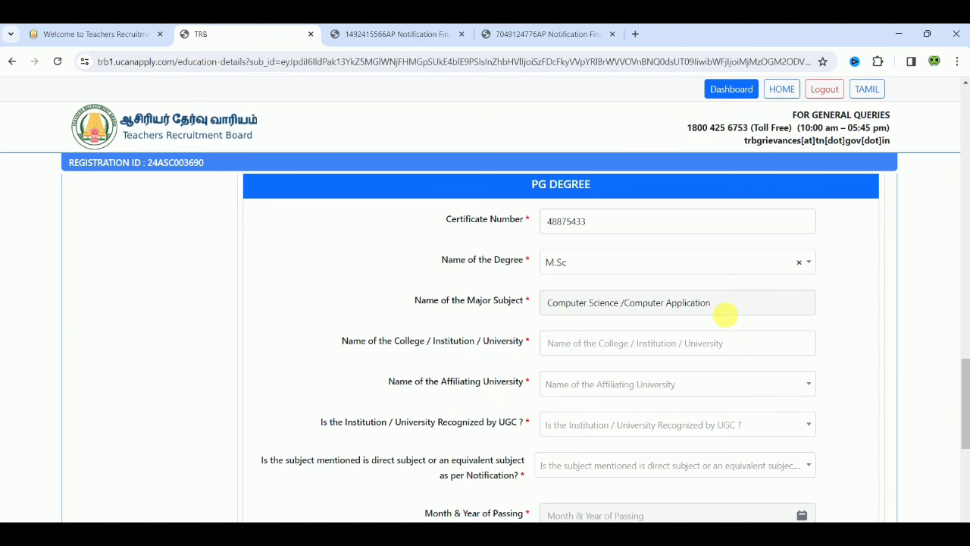
pyautogui.click(609, 344)
pyautogui.write('SANMUGA')
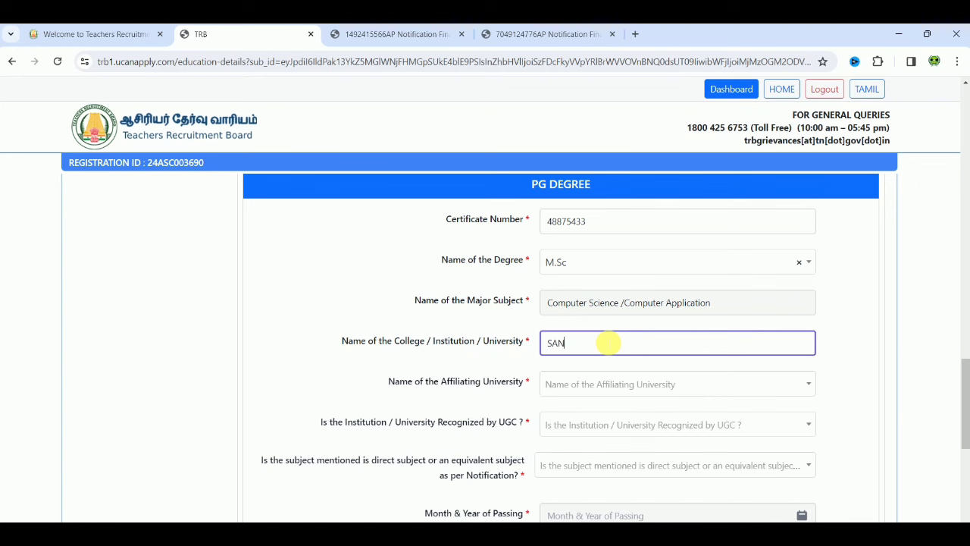
pyautogui.click(606, 388)
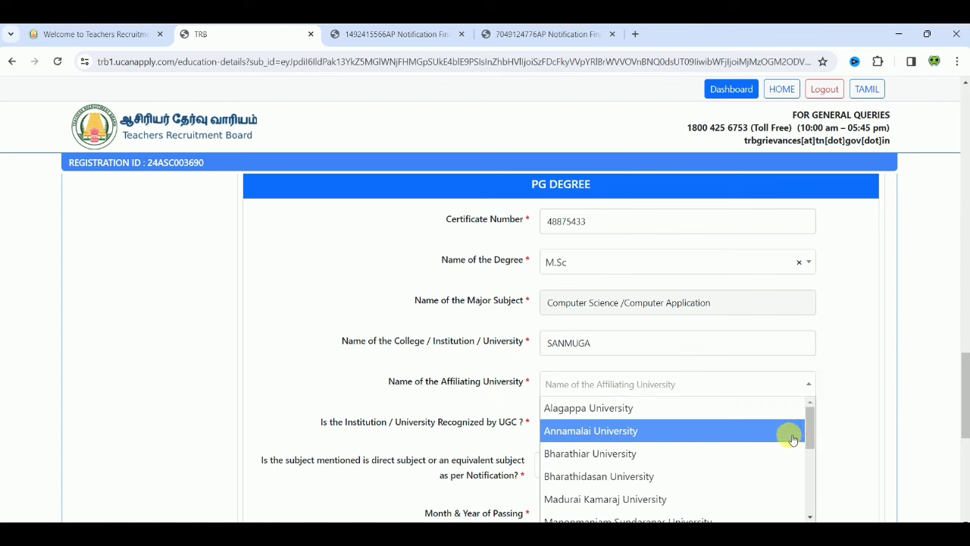
pyautogui.moveTo(808, 442); pyautogui.dragTo(805, 511)
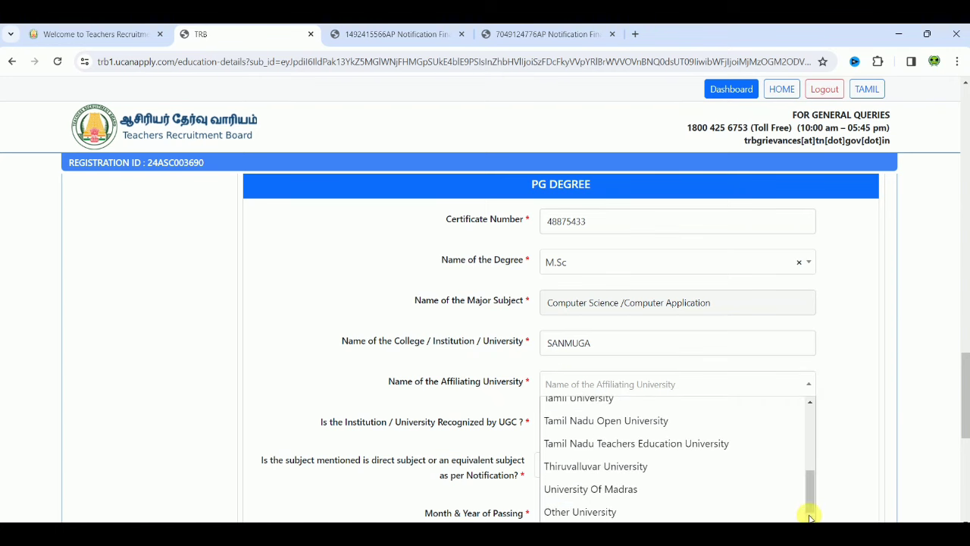
pyautogui.click(727, 466)
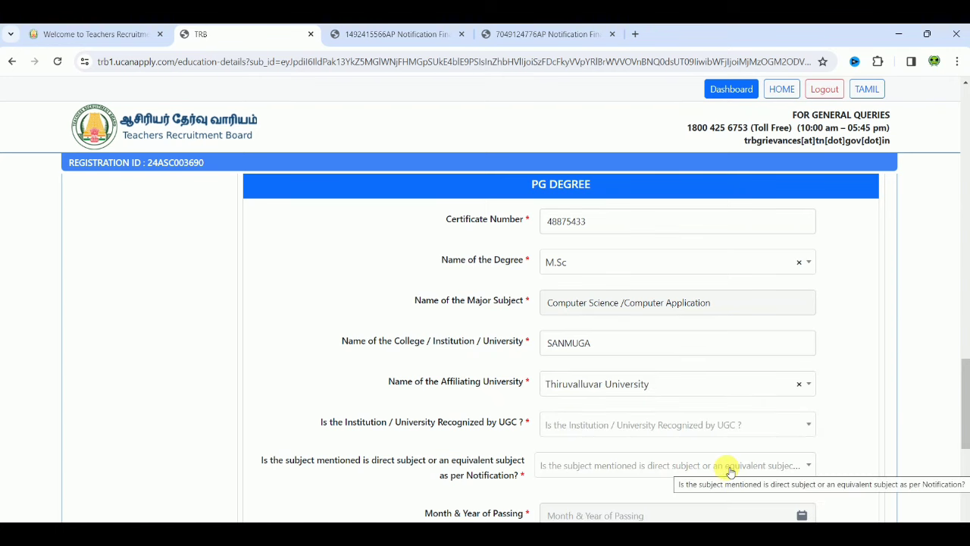
# Mark the PG institution as not UGC recognised and the subject as direct
pyautogui.scroll(-1, 831, 446)
pyautogui.scroll(-2, 830, 446)
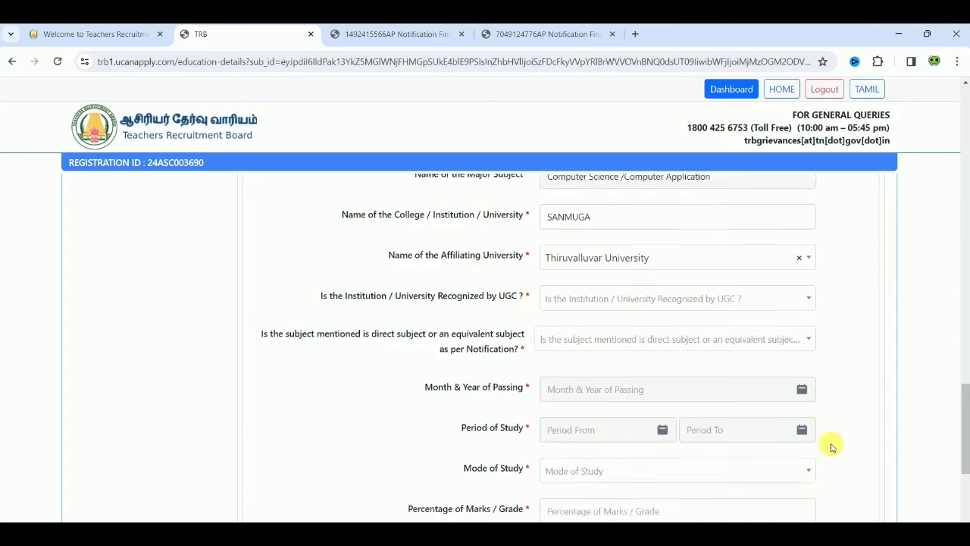
pyautogui.click(576, 246)
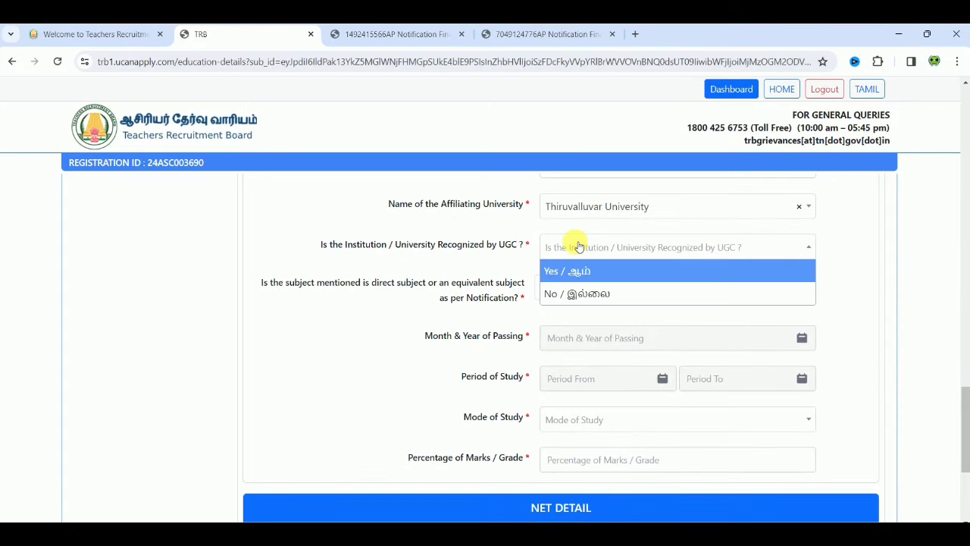
pyautogui.click(570, 290)
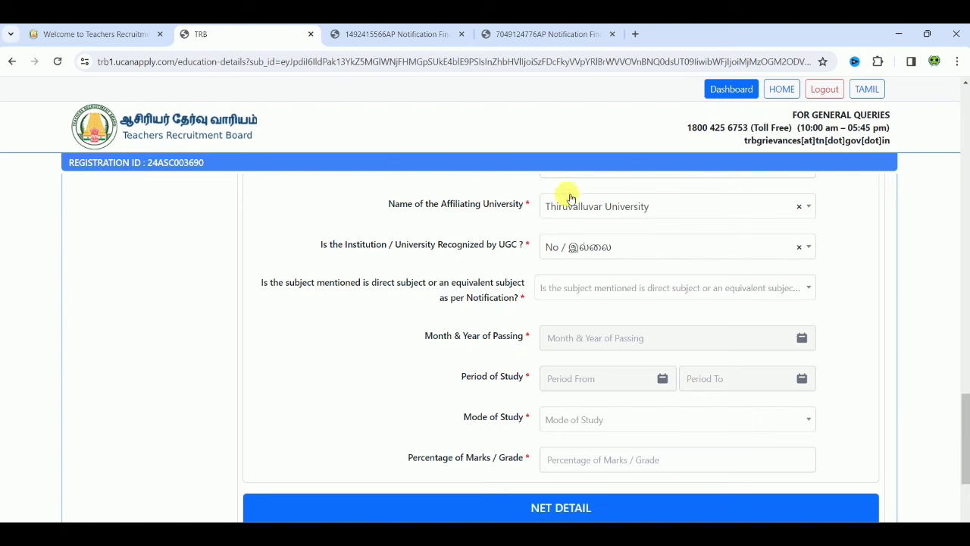
pyautogui.click(604, 303)
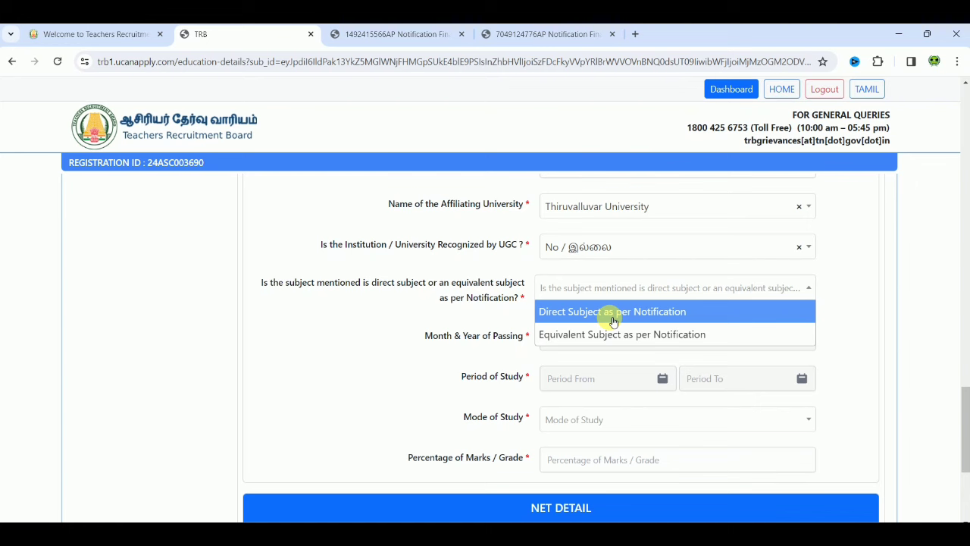
pyautogui.click(612, 319)
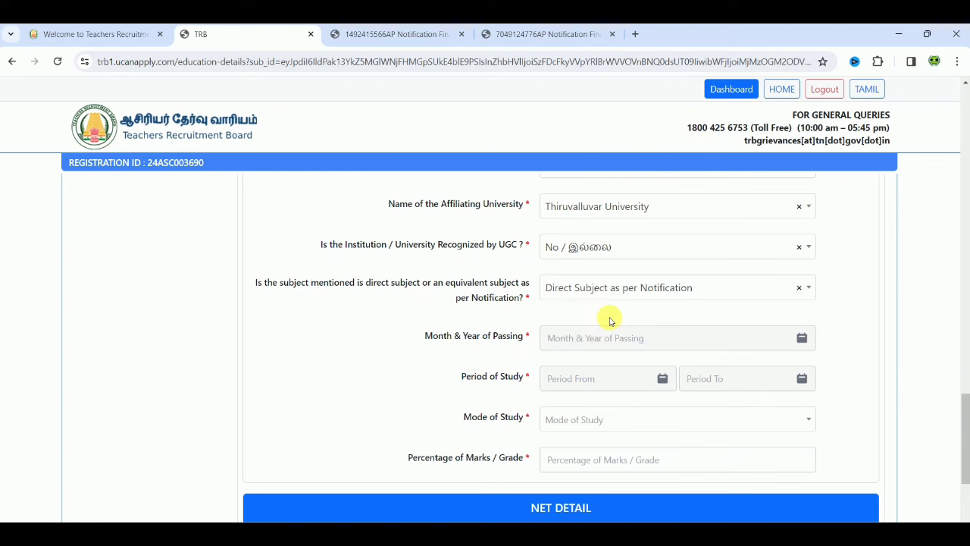
# Set the PG passing date to September 2020, Regular mode of study, and 70 percent marks
pyautogui.click(568, 344)
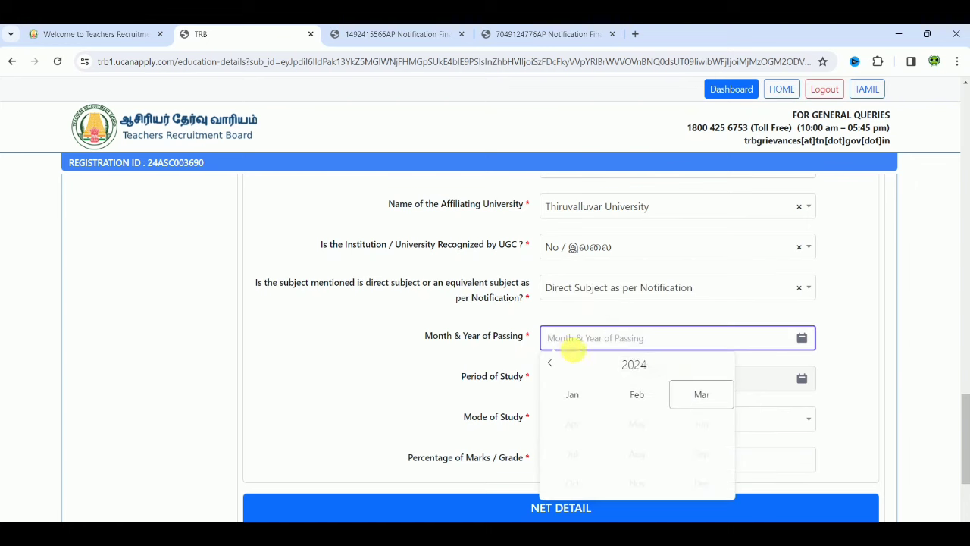
pyautogui.click(553, 362)
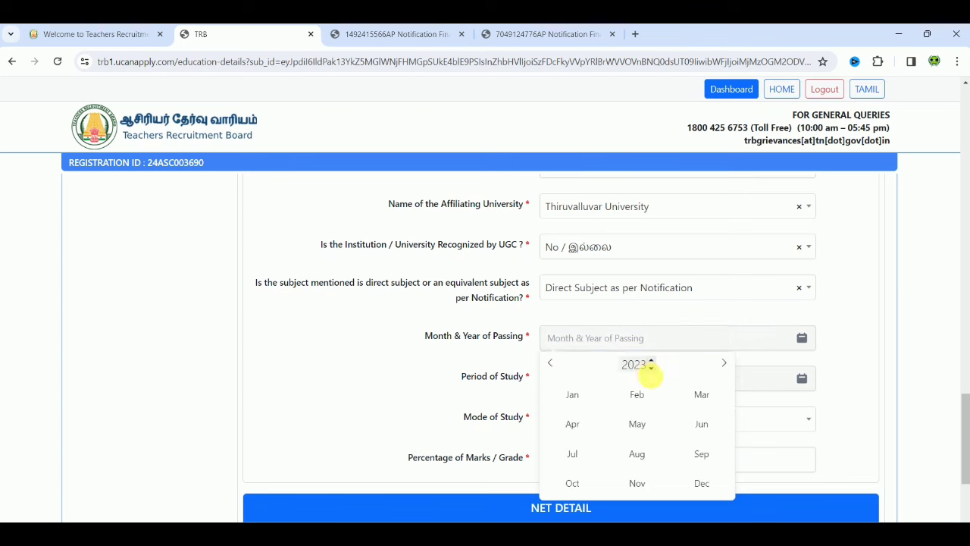
pyautogui.click(635, 364)
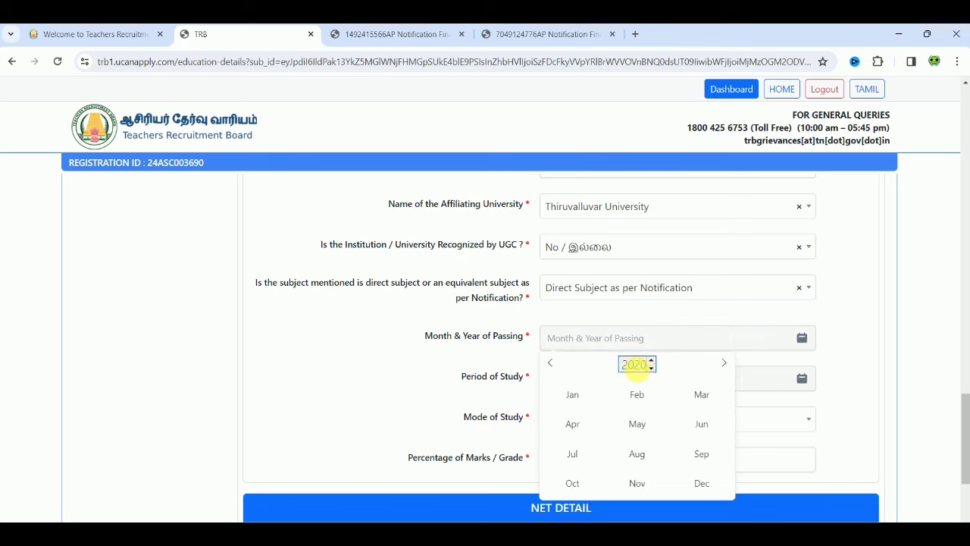
pyautogui.click(703, 457)
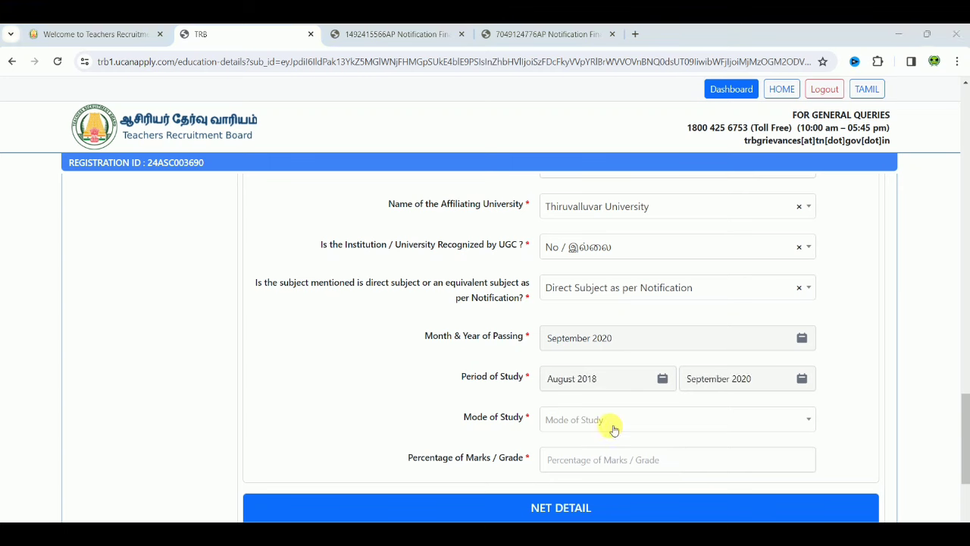
pyautogui.click(610, 424)
pyautogui.click(579, 304)
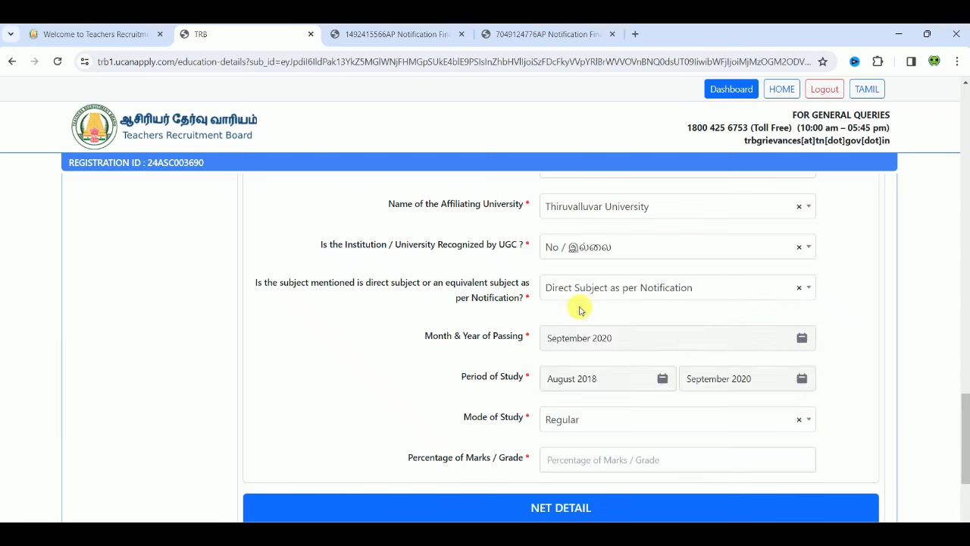
pyautogui.click(585, 460)
pyautogui.write('70')
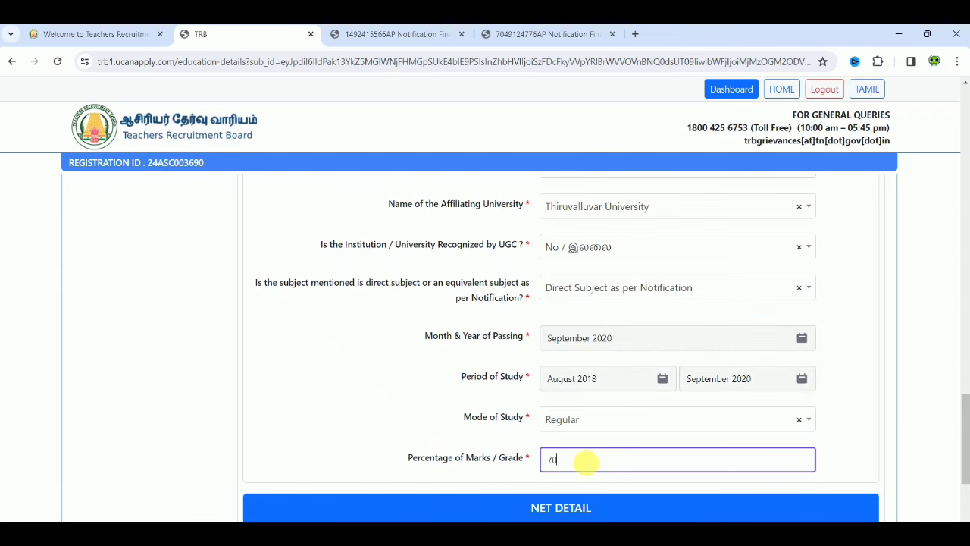
pyautogui.click(837, 424)
pyautogui.scroll(-1, 838, 426)
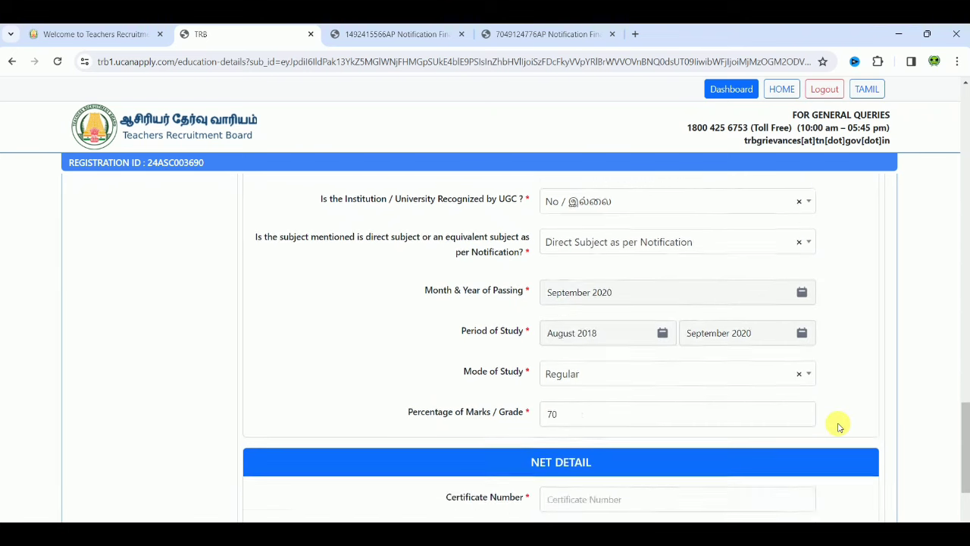
# Below the NET details, tick the certification declaration and save the educational qualifications with Next
pyautogui.scroll(-3, 838, 426)
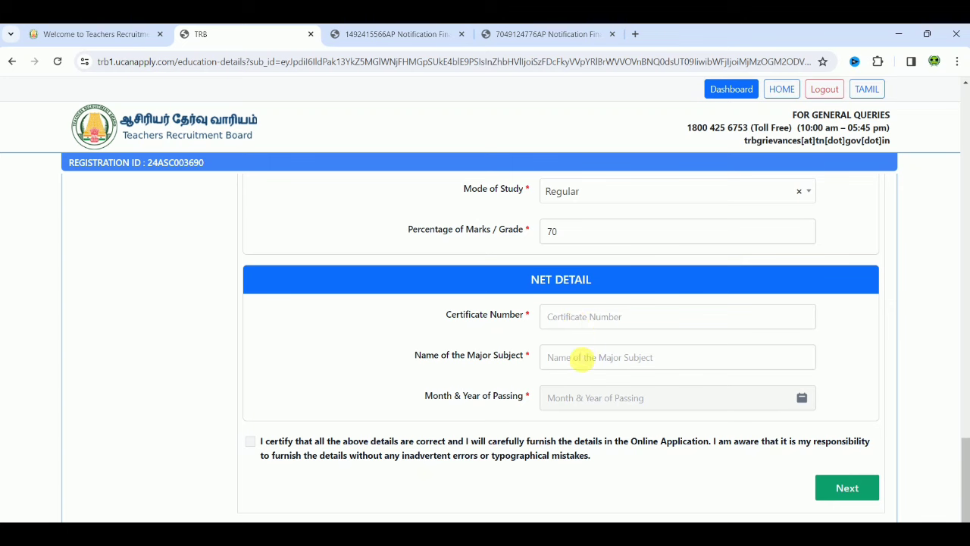
pyautogui.click(582, 357)
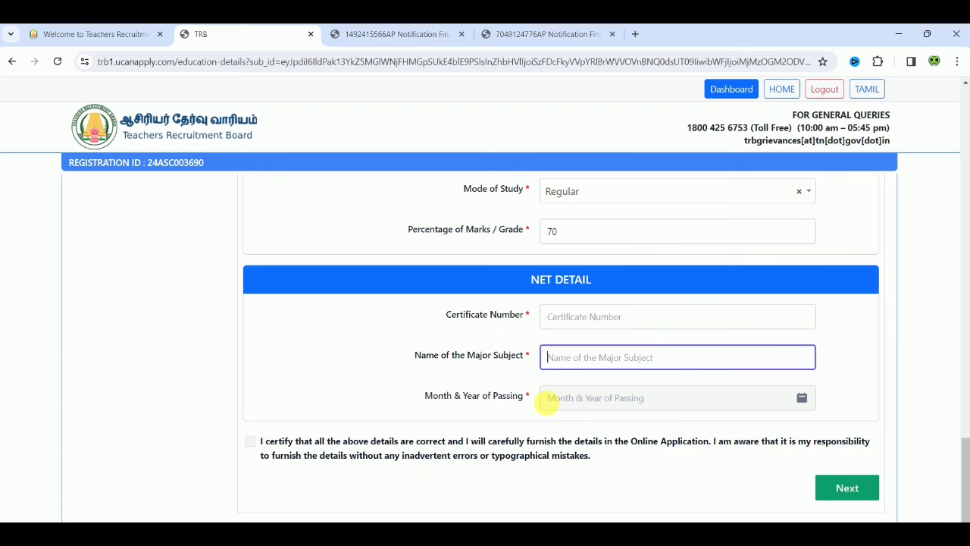
pyautogui.click(251, 447)
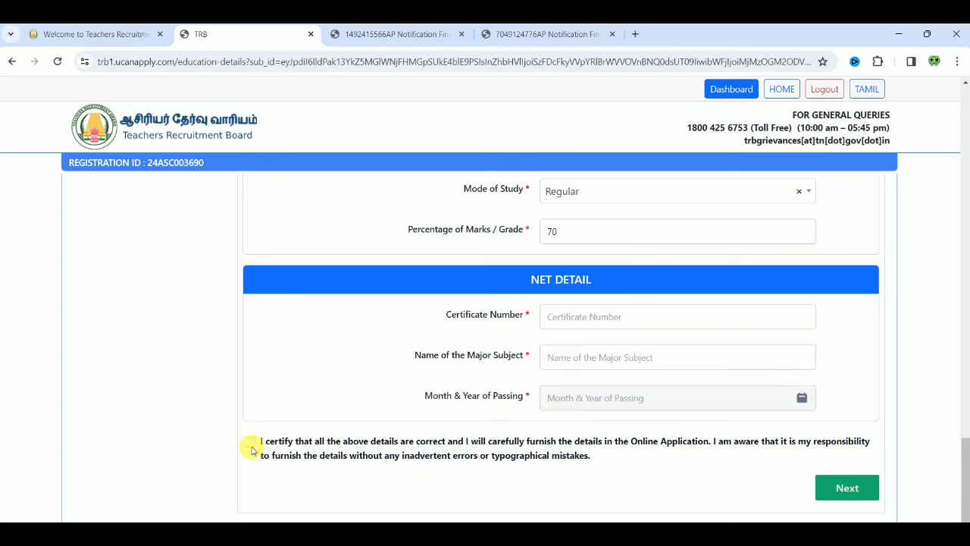
pyautogui.click(845, 487)
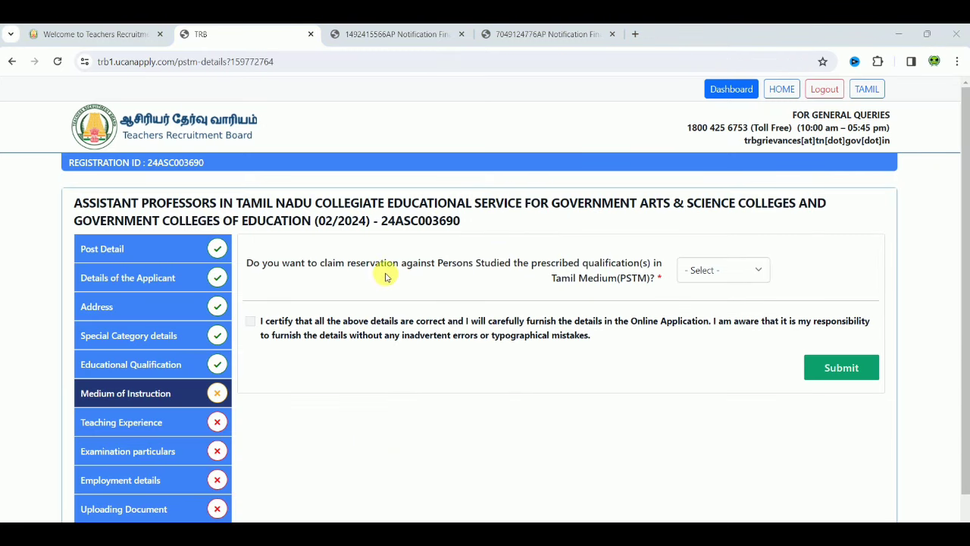
# Claim the Tamil Medium (PSTM) reservation by selecting Yes
pyautogui.click(692, 271)
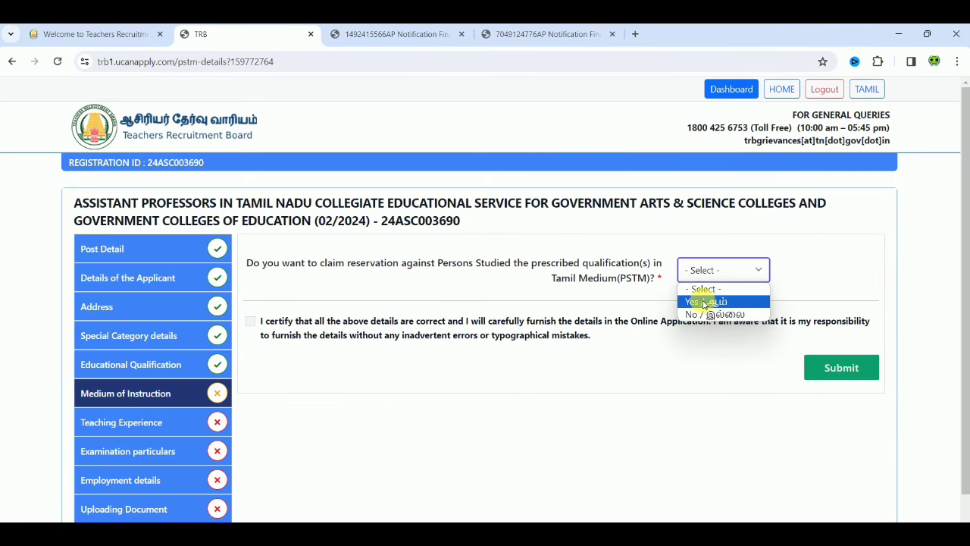
pyautogui.click(704, 303)
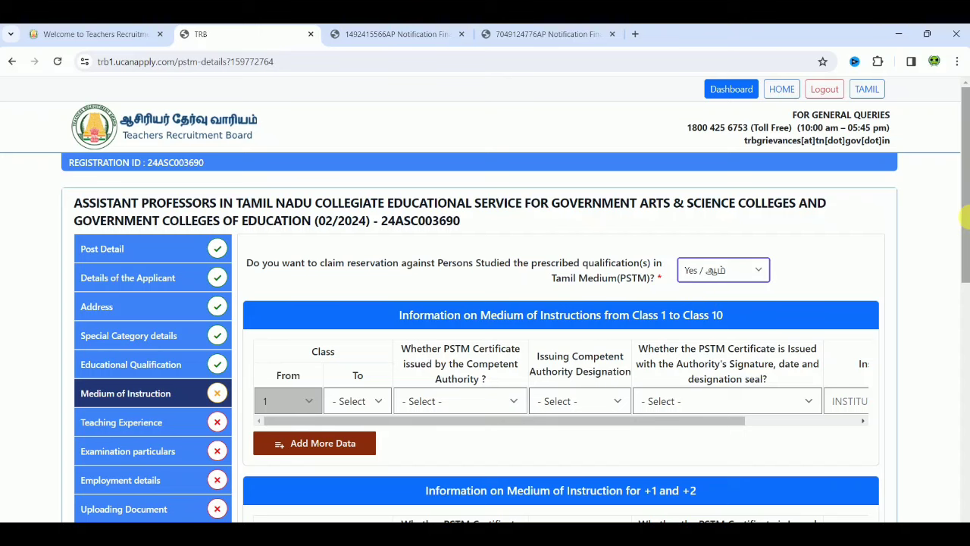
pyautogui.moveTo(964, 218)
pyautogui.mouseDown()
pyautogui.moveTo(944, 402)
pyautogui.moveTo(918, 469)
pyautogui.moveTo(966, 227)
pyautogui.mouseUp()
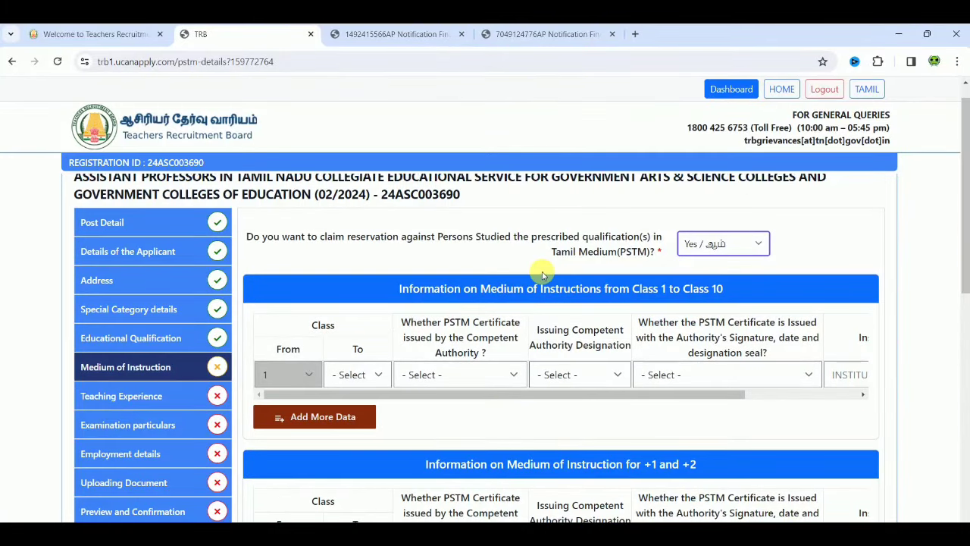
# Fill the Class 1–10 row: up to class 5, certificate Yes, issued by Principal, sealed Yes
pyautogui.click(370, 374)
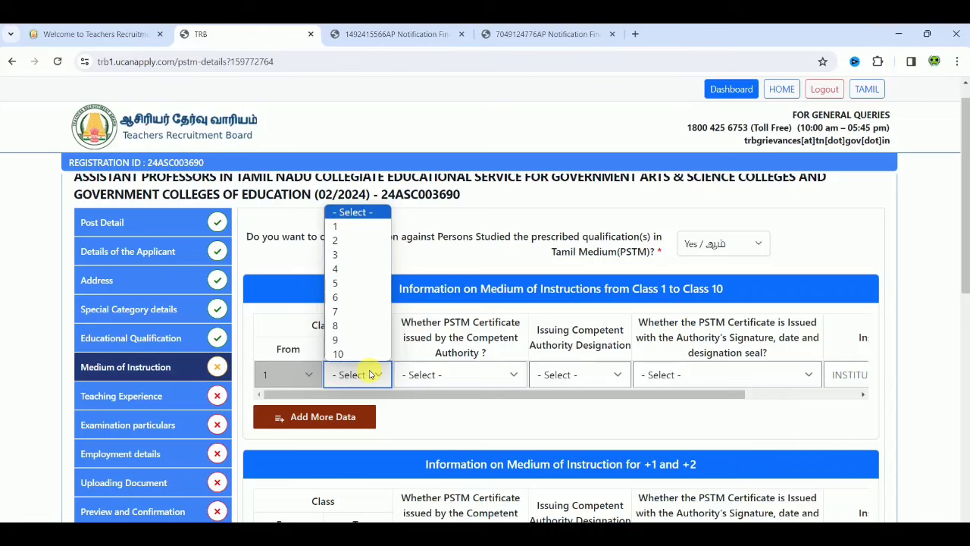
pyautogui.click(353, 289)
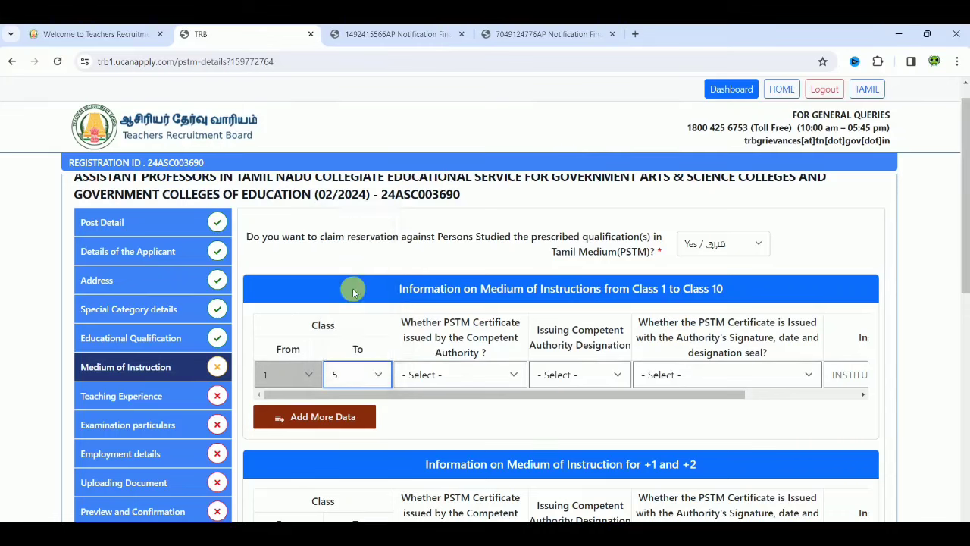
pyautogui.click(452, 374)
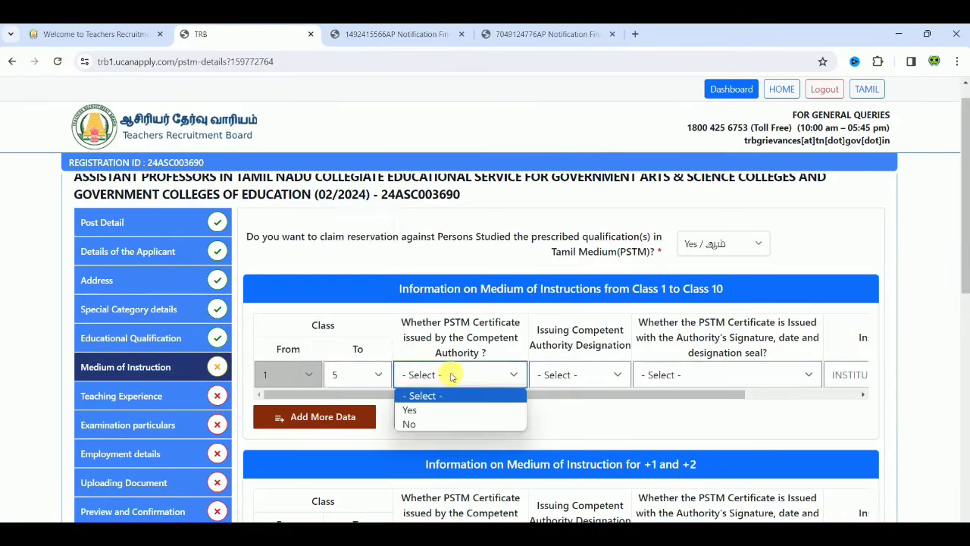
pyautogui.click(449, 410)
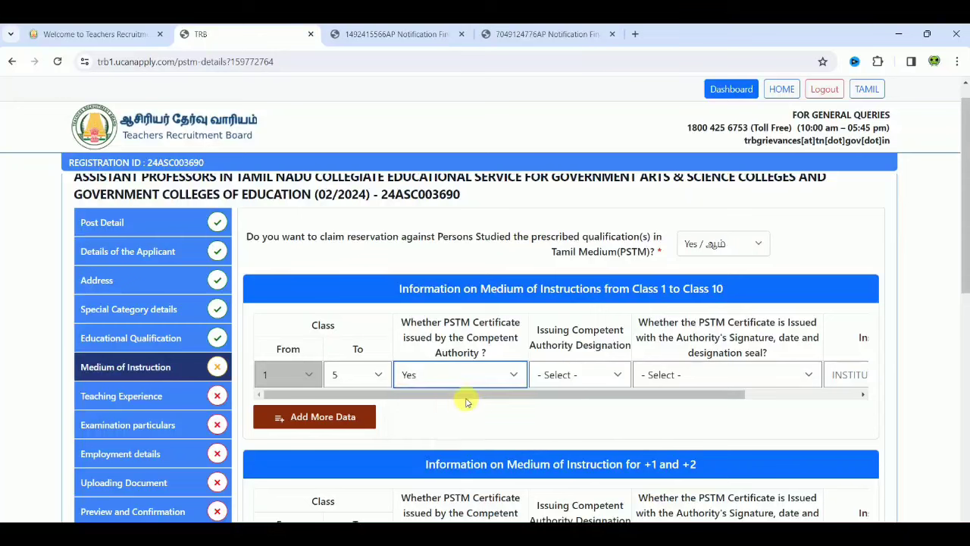
pyautogui.click(587, 374)
pyautogui.click(589, 410)
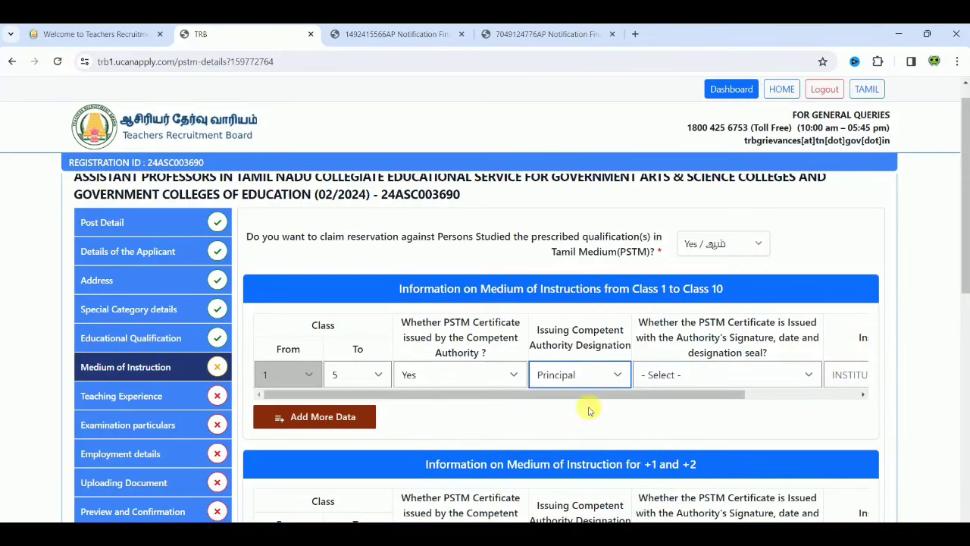
pyautogui.click(720, 370)
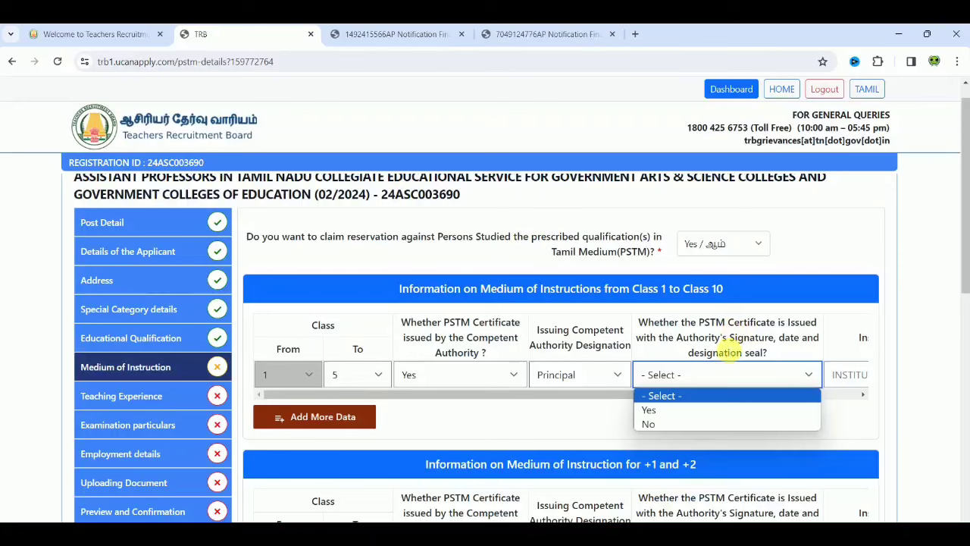
pyautogui.click(708, 410)
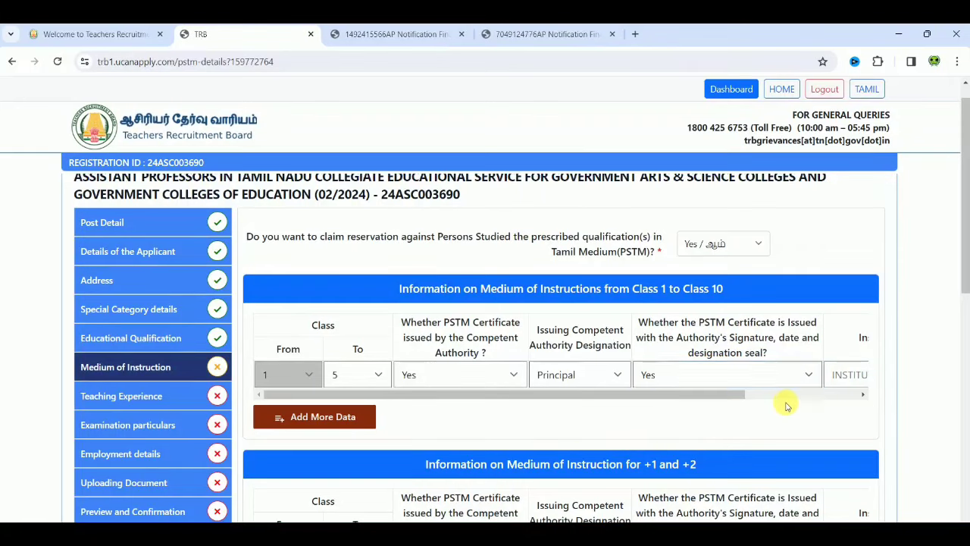
# Bring the Institution Address column into view and start entering the institution address
pyautogui.click(788, 400)
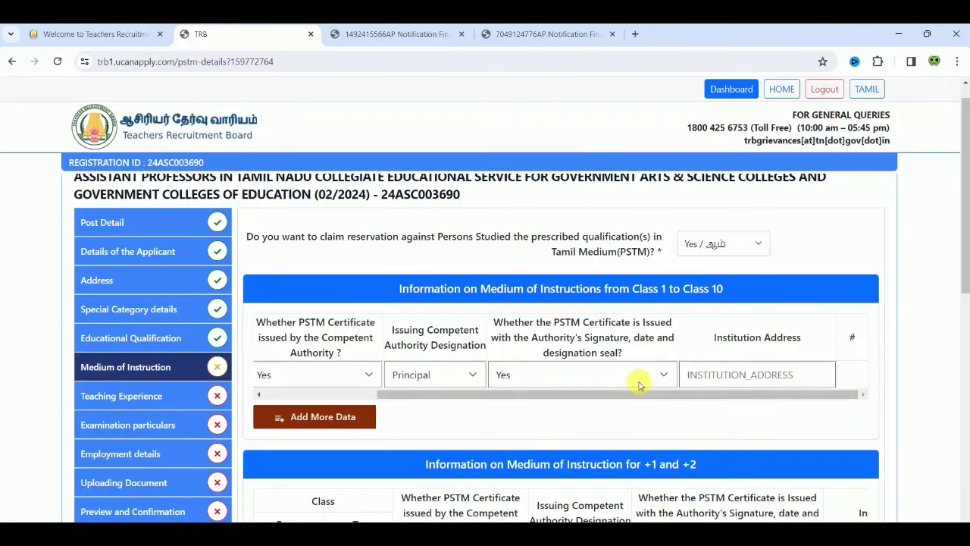
pyautogui.click(722, 379)
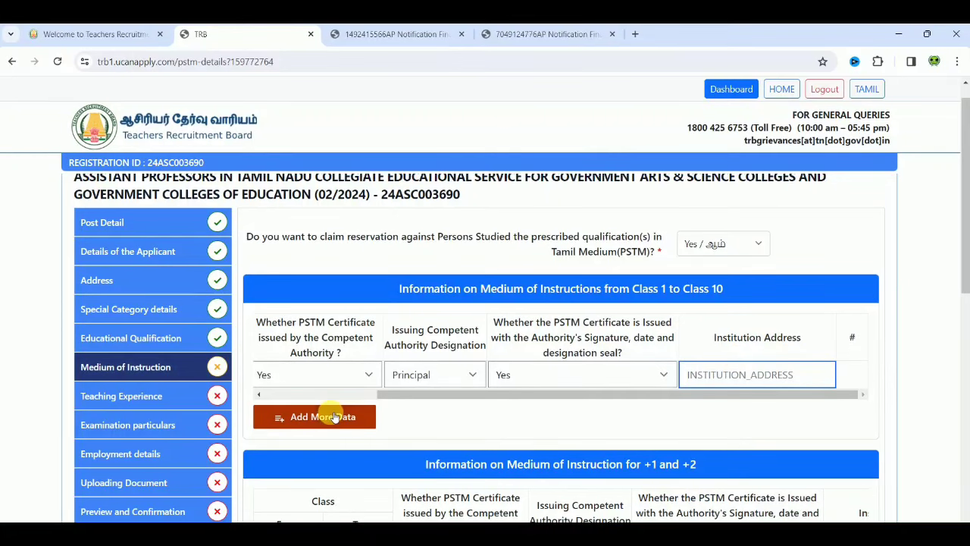
pyautogui.click(438, 428)
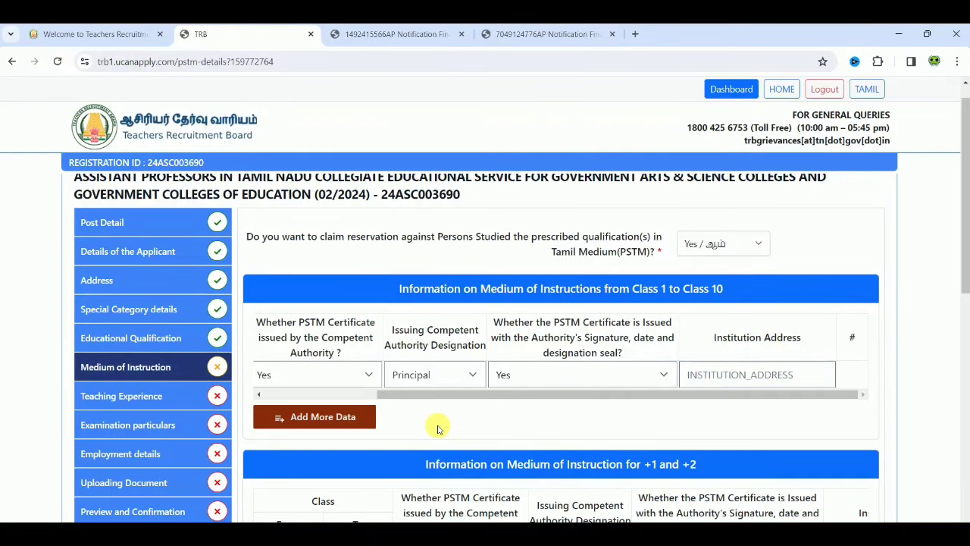
pyautogui.scroll(-2, 437, 428)
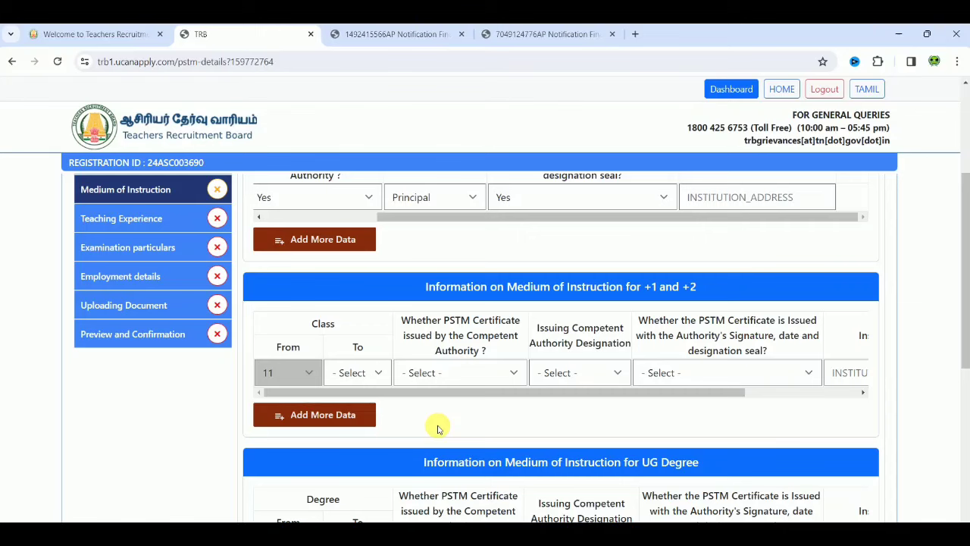
# Fill the +1/+2 row: classes up to 12, certificate Yes, issued by Principal, sealed Yes
pyautogui.click(372, 368)
pyautogui.click(351, 418)
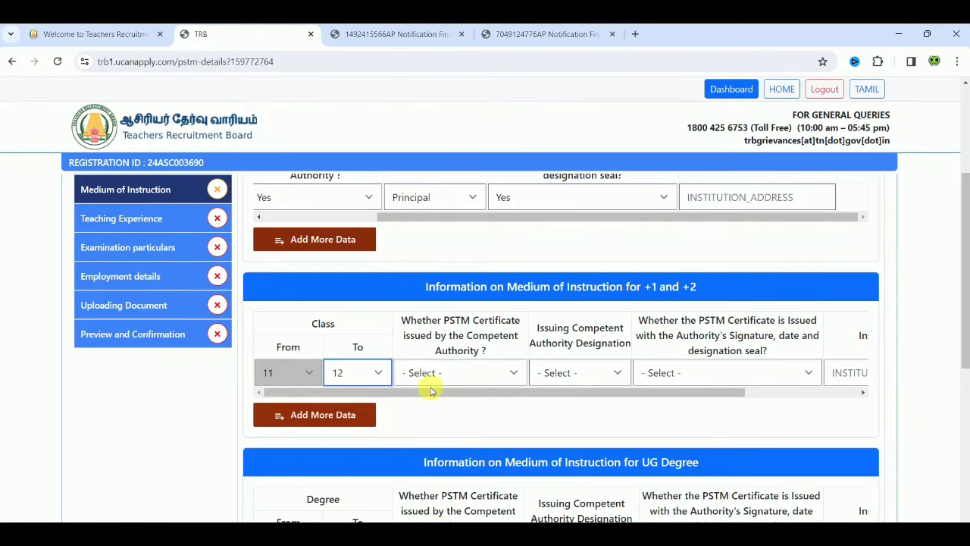
pyautogui.click(444, 374)
pyautogui.click(441, 407)
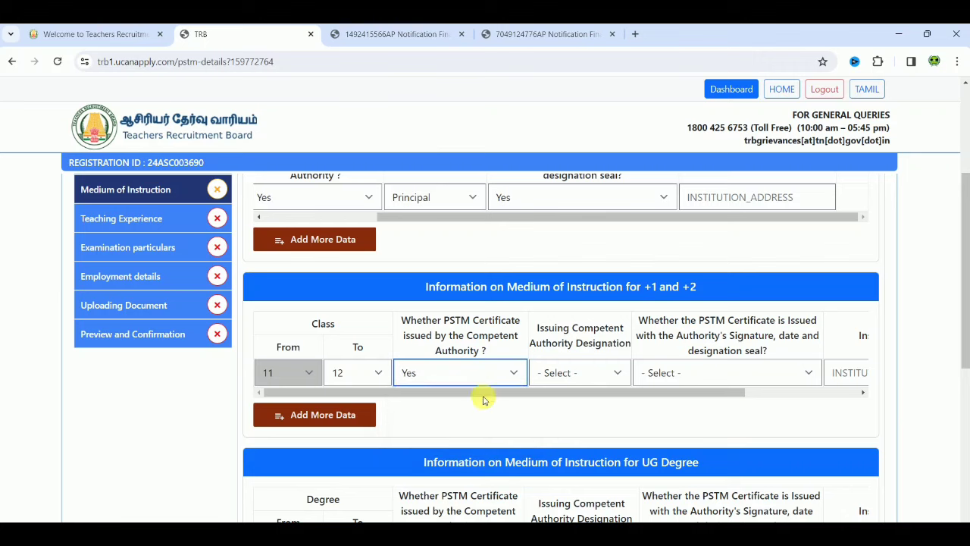
pyautogui.click(574, 372)
pyautogui.click(568, 407)
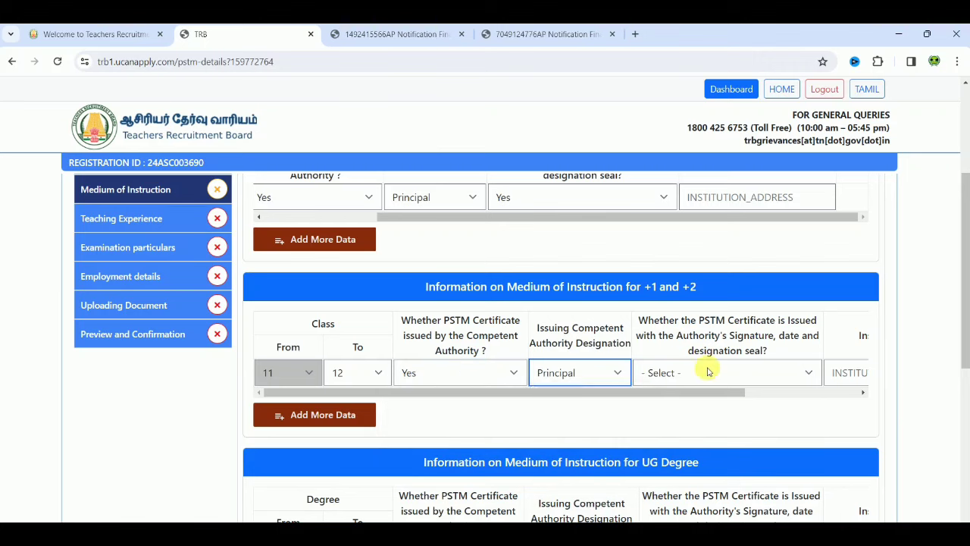
pyautogui.click(708, 371)
pyautogui.click(710, 406)
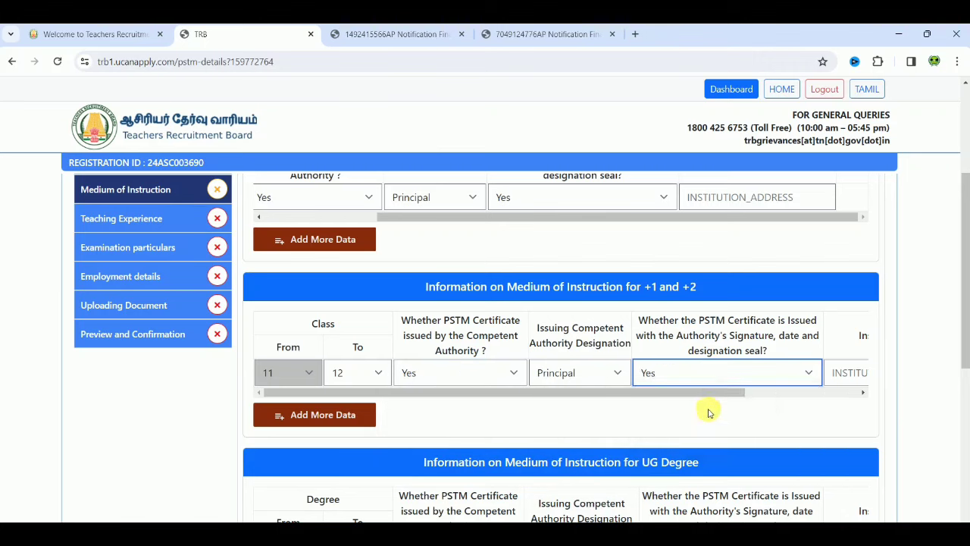
pyautogui.click(776, 392)
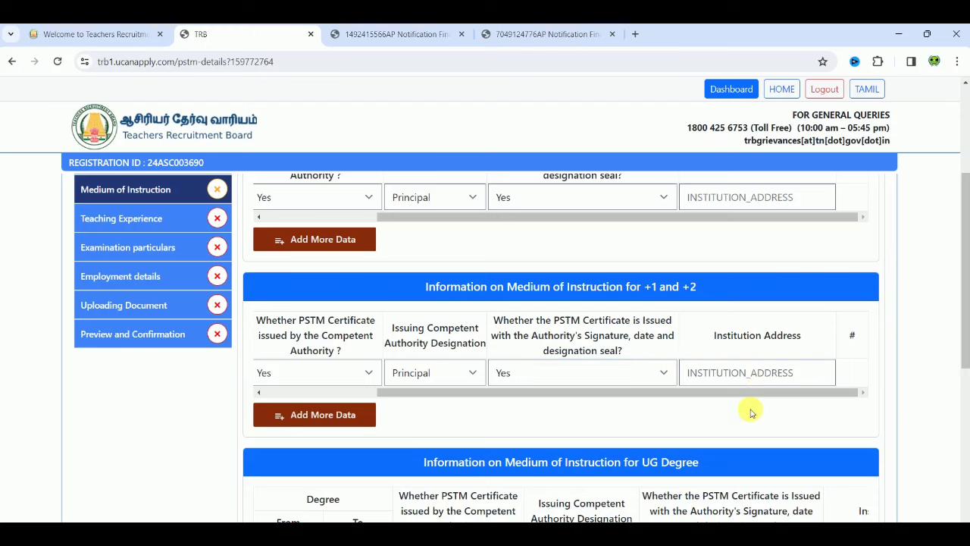
# Fill the UG Degree row: 1st to 3rd year, certificate Yes, issued by Registrar, sealed Yes
pyautogui.scroll(-3, 750, 409)
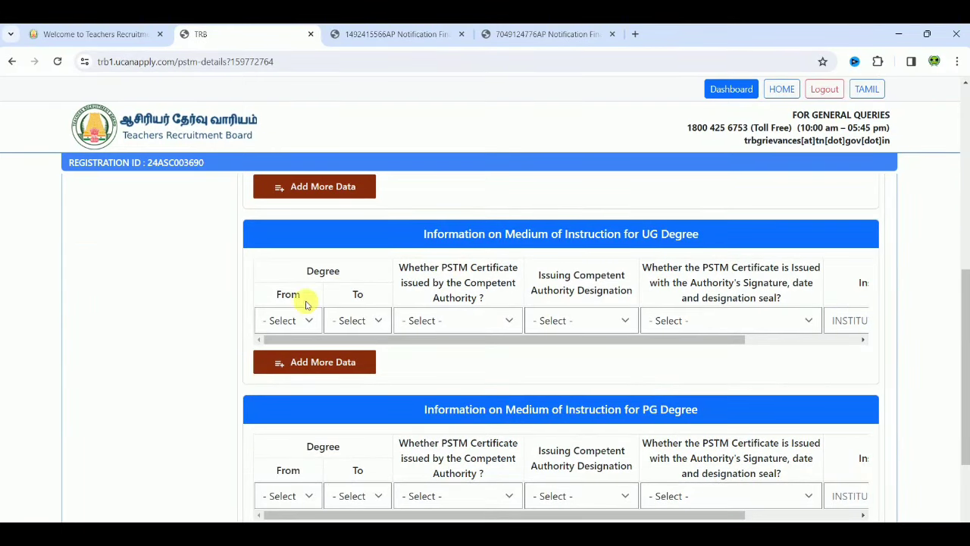
pyautogui.click(290, 319)
pyautogui.click(280, 355)
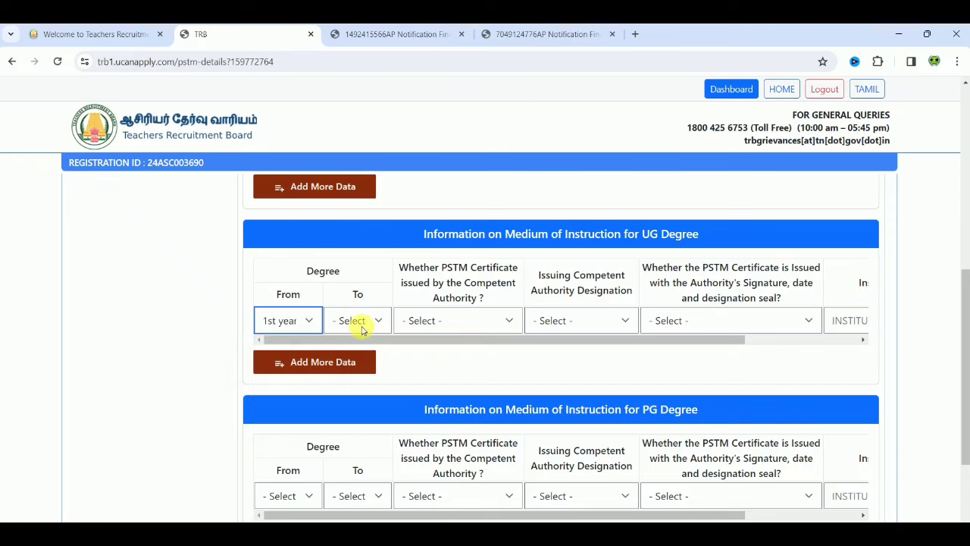
pyautogui.click(357, 319)
pyautogui.click(354, 381)
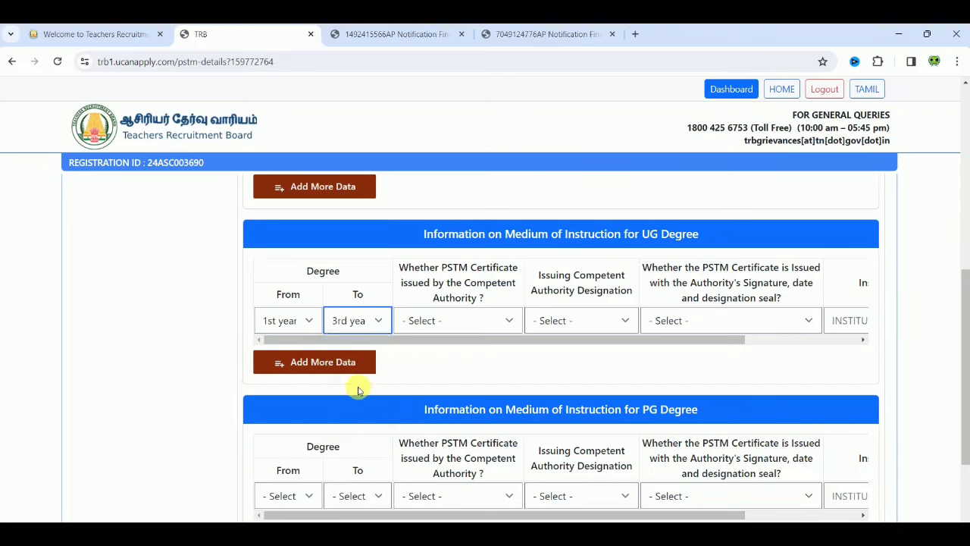
pyautogui.click(457, 320)
pyautogui.click(450, 357)
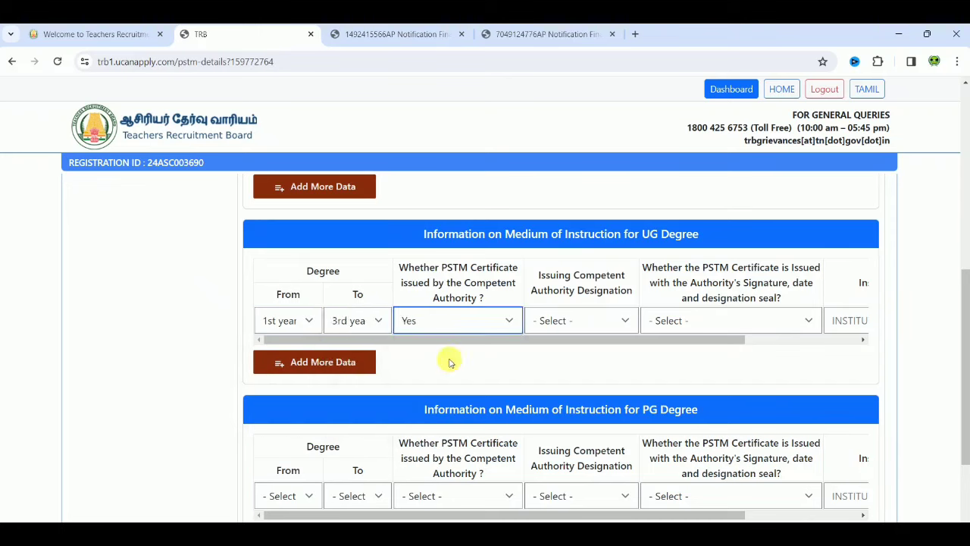
pyautogui.click(576, 320)
pyautogui.click(571, 356)
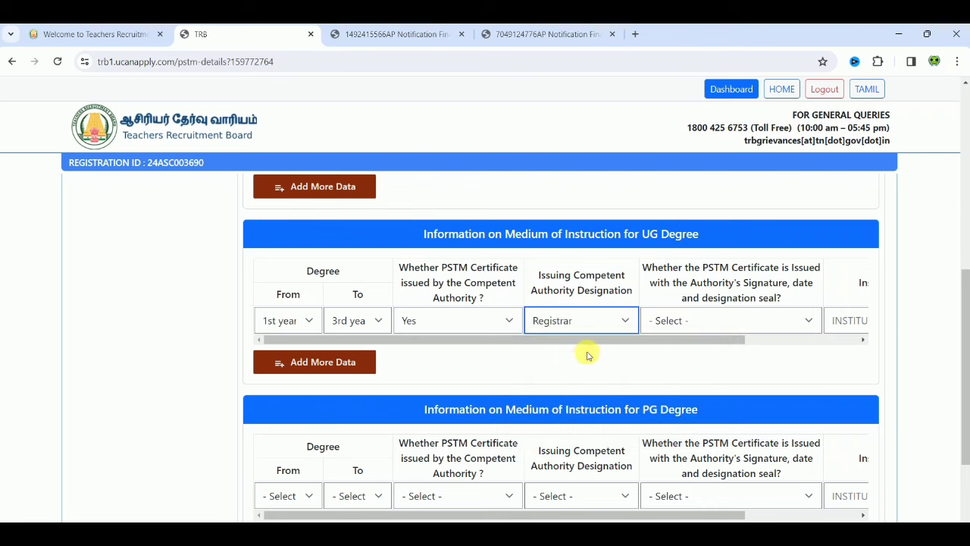
pyautogui.click(702, 321)
pyautogui.click(698, 356)
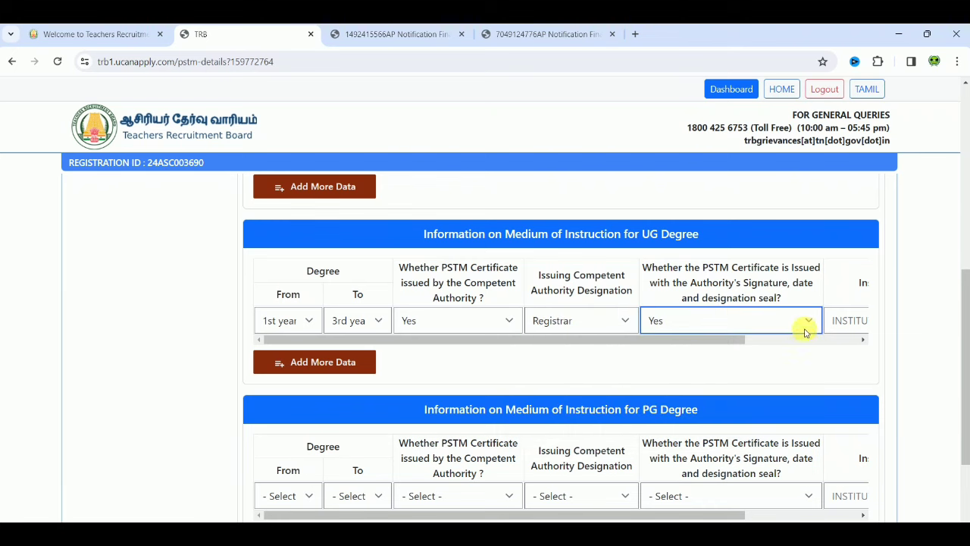
pyautogui.click(806, 340)
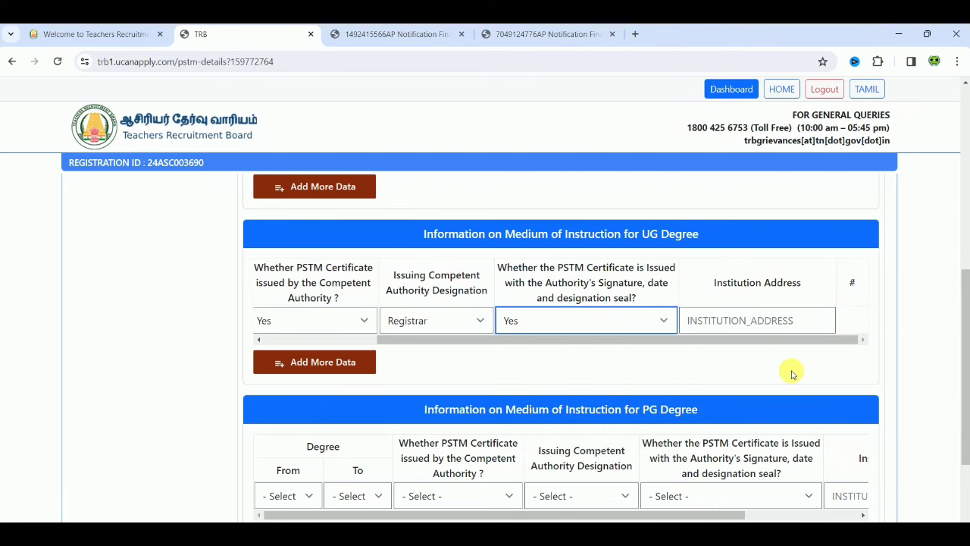
# Acknowledge the PSTM eligibility warning, set the Tamil Medium claim to No, certify, and submit
pyautogui.click(791, 373)
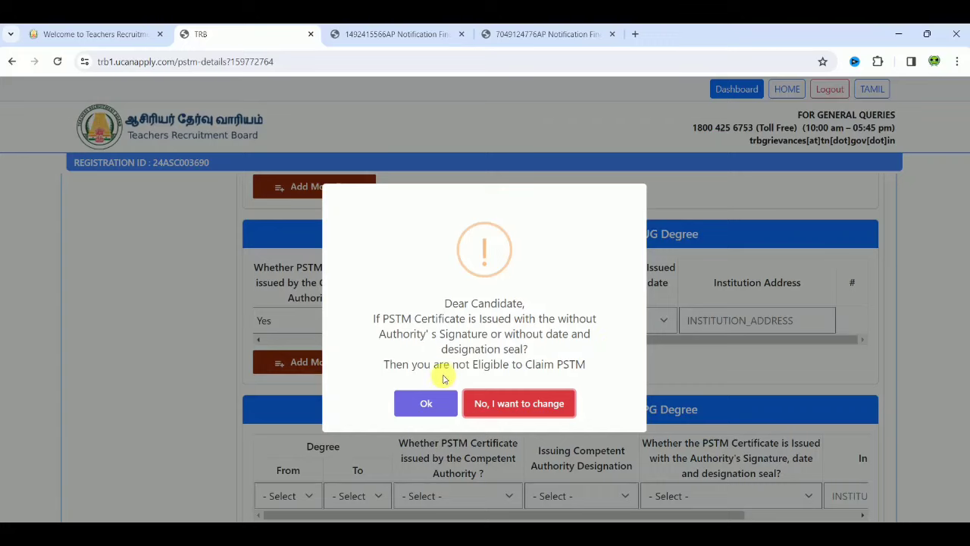
pyautogui.click(430, 403)
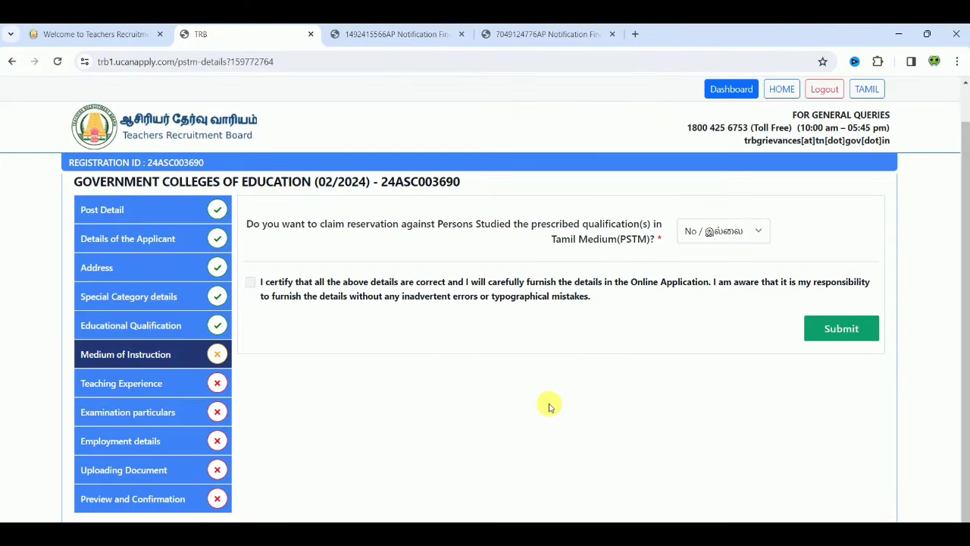
pyautogui.click(707, 235)
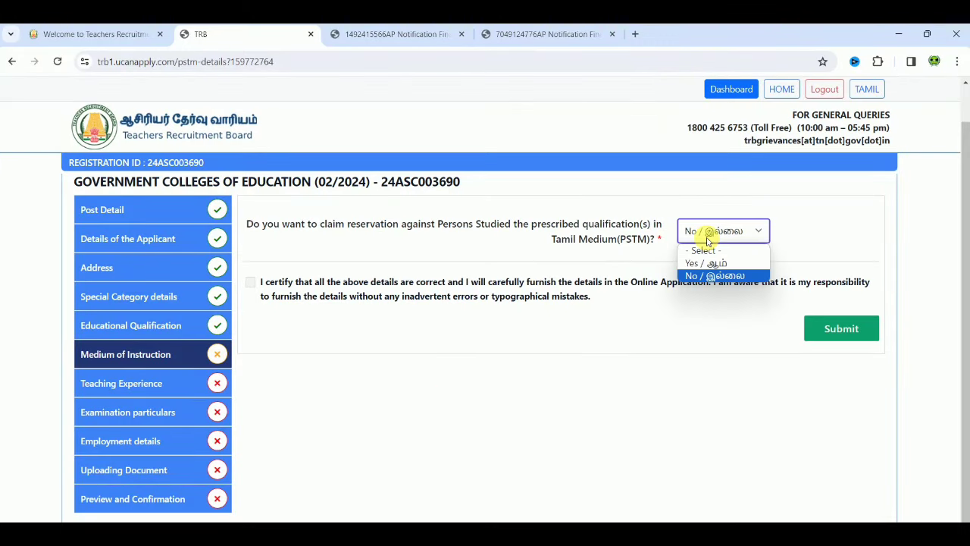
pyautogui.click(709, 277)
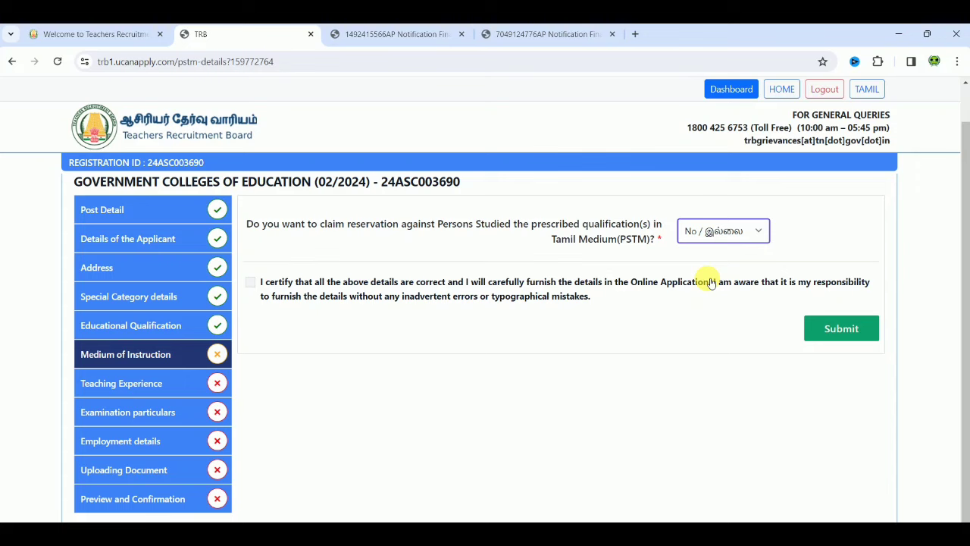
pyautogui.click(251, 283)
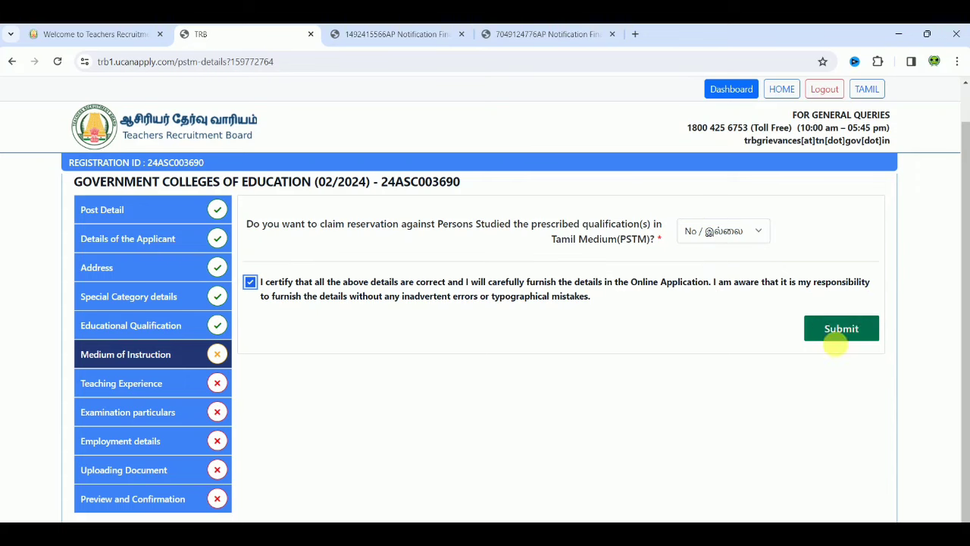
pyautogui.click(871, 338)
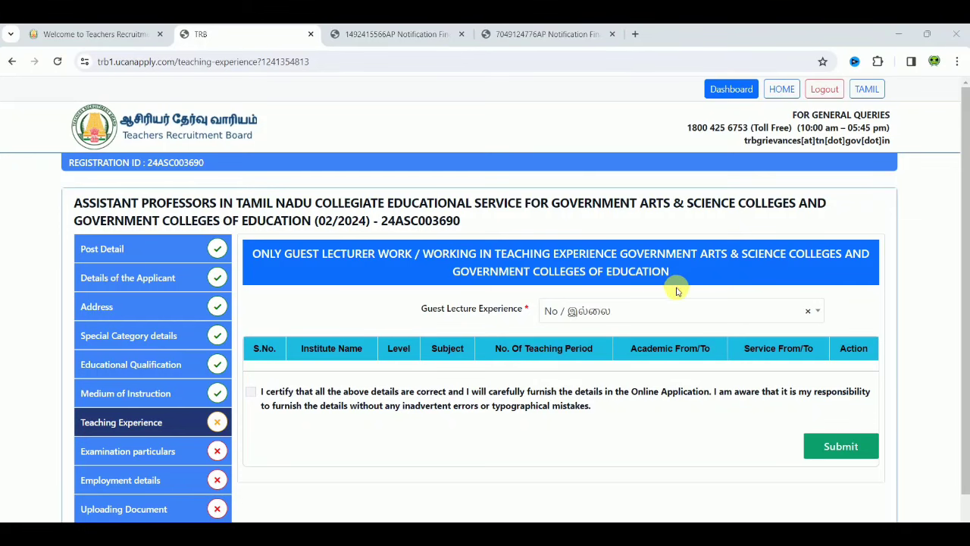
# Set Guest Lecture Experience to Yes, confirm it, and review the resulting teaching level fields
pyautogui.click(654, 315)
pyautogui.click(628, 342)
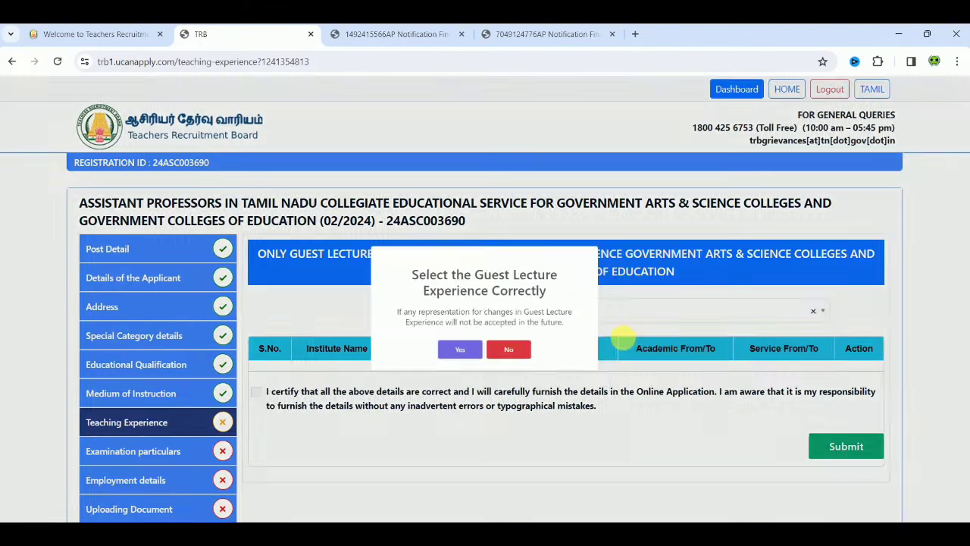
pyautogui.click(450, 368)
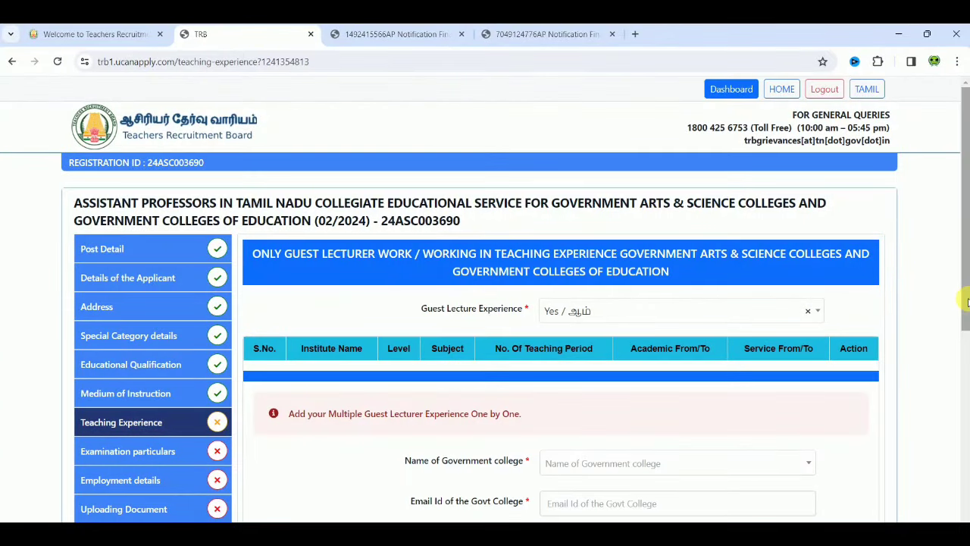
pyautogui.moveTo(967, 301); pyautogui.dragTo(964, 412)
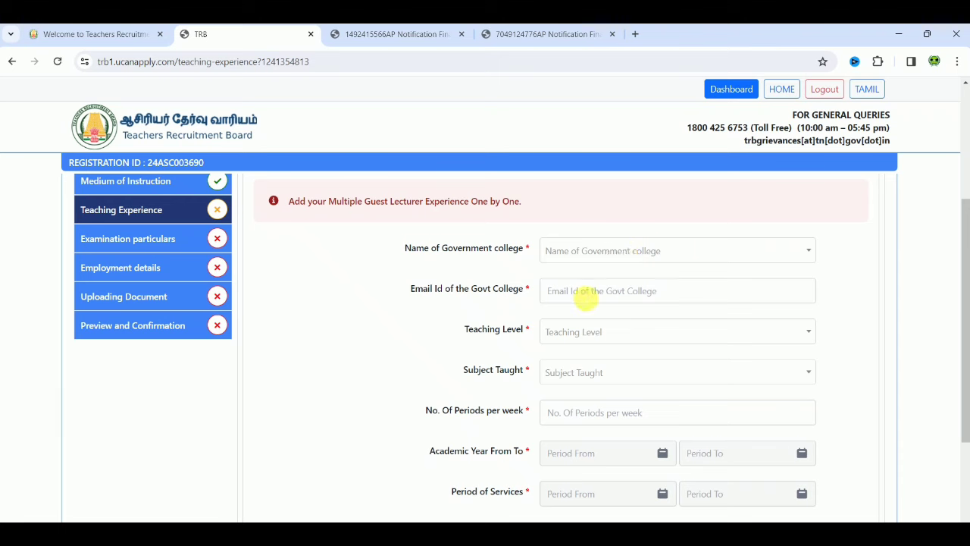
pyautogui.click(587, 335)
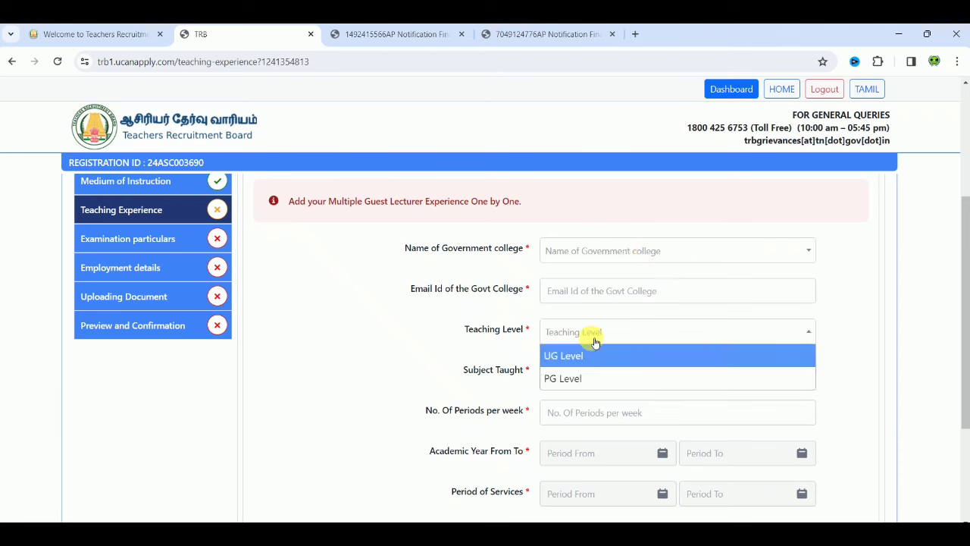
pyautogui.click(881, 381)
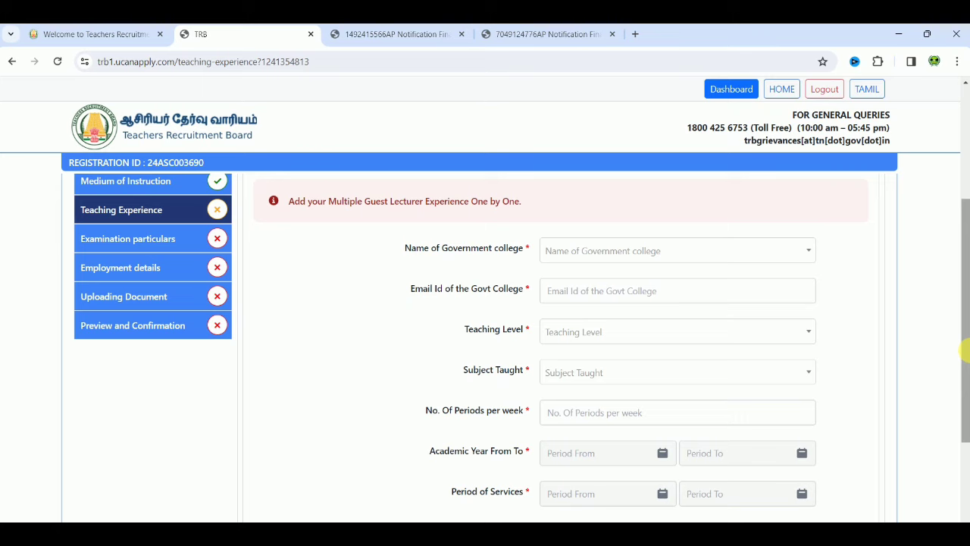
pyautogui.moveTo(964, 351); pyautogui.dragTo(964, 443)
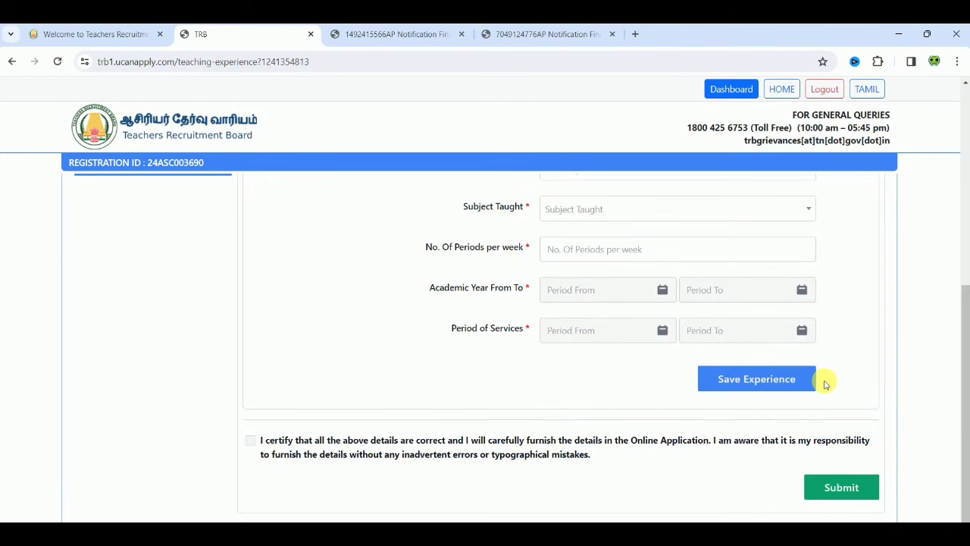
pyautogui.moveTo(965, 391); pyautogui.dragTo(965, 212)
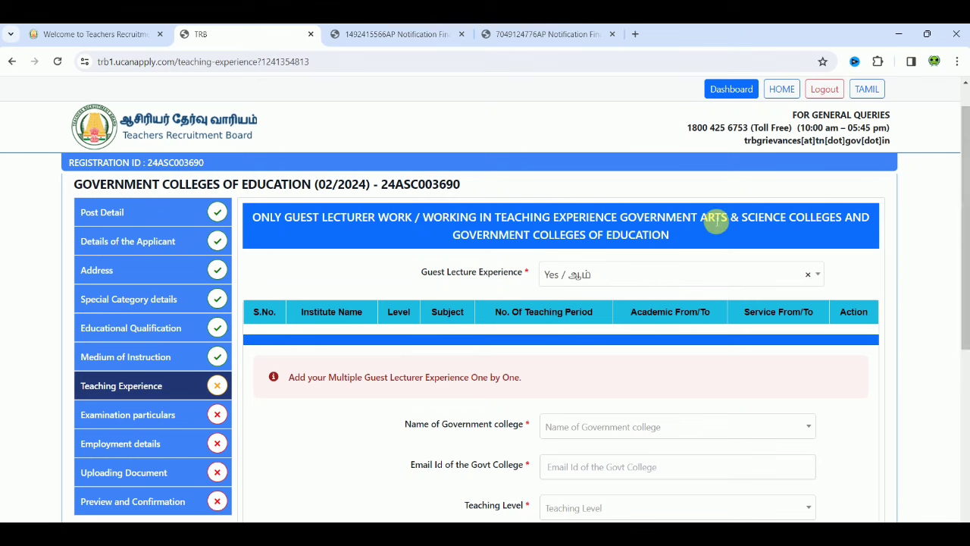
# Change Guest Lecture Experience back to No, confirm, and tick the certification declaration
pyautogui.click(629, 281)
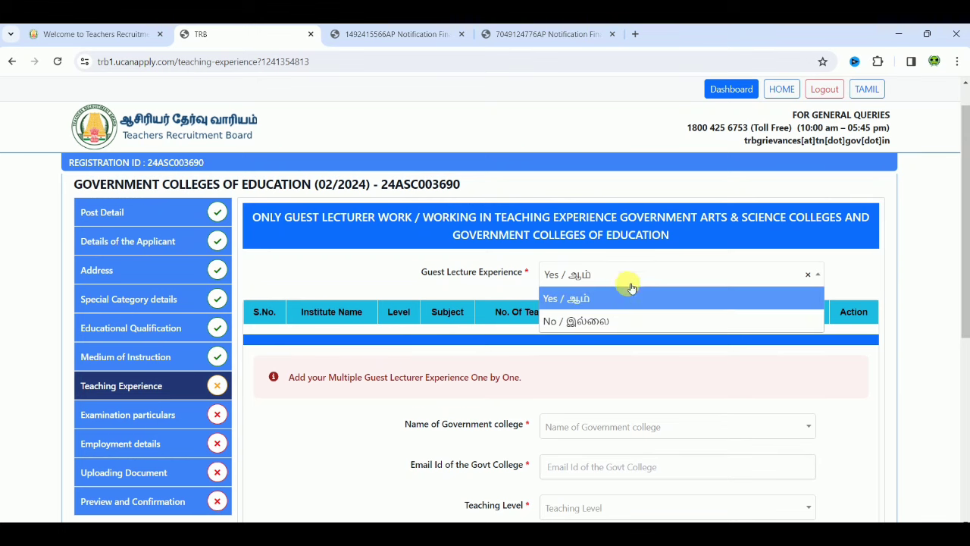
pyautogui.click(616, 319)
pyautogui.click(447, 363)
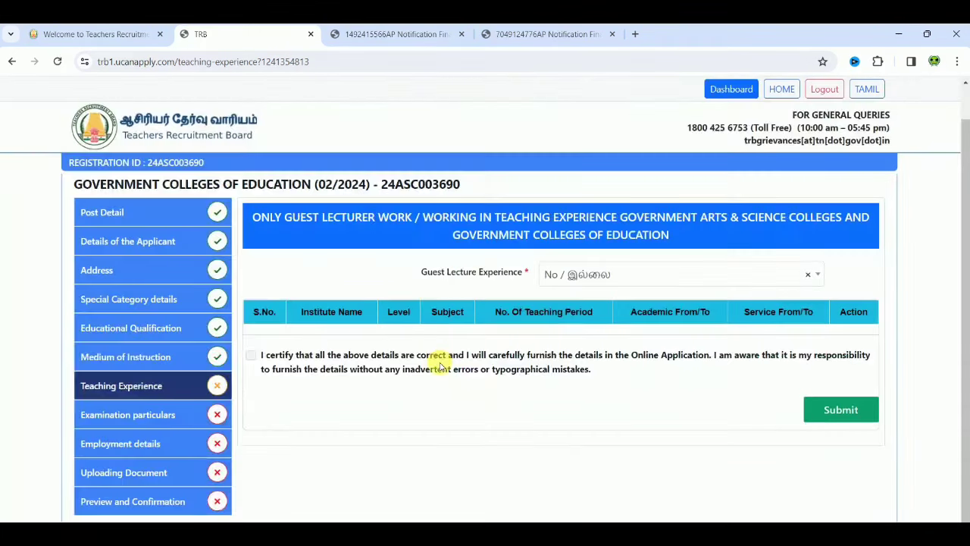
pyautogui.click(251, 356)
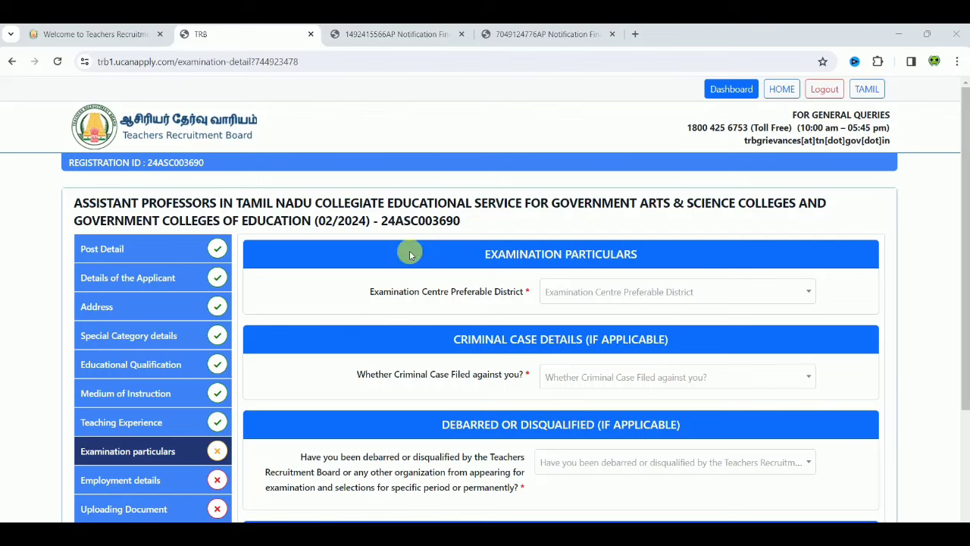
# Choose Thiruvannamalai as the preferred exam centre district
pyautogui.click(626, 294)
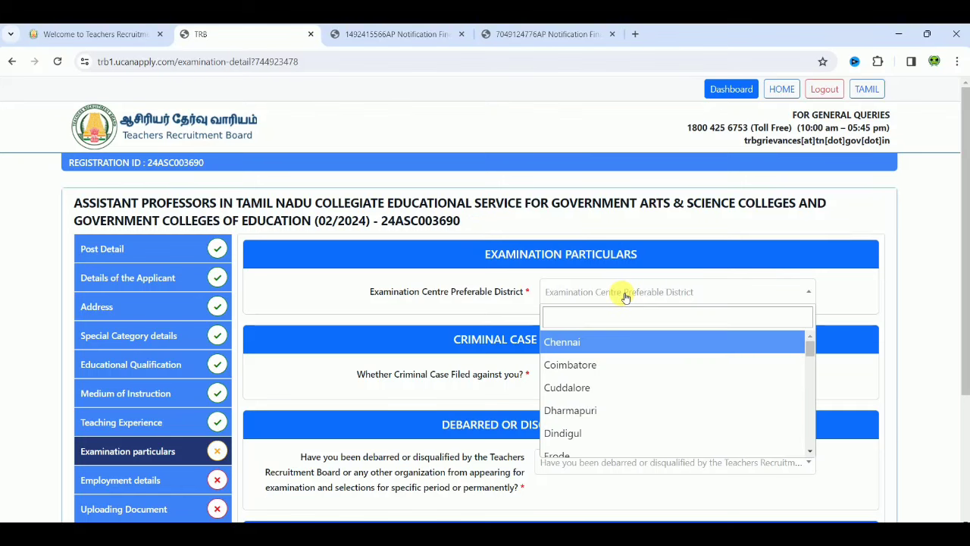
pyautogui.scroll(-5, 806, 409)
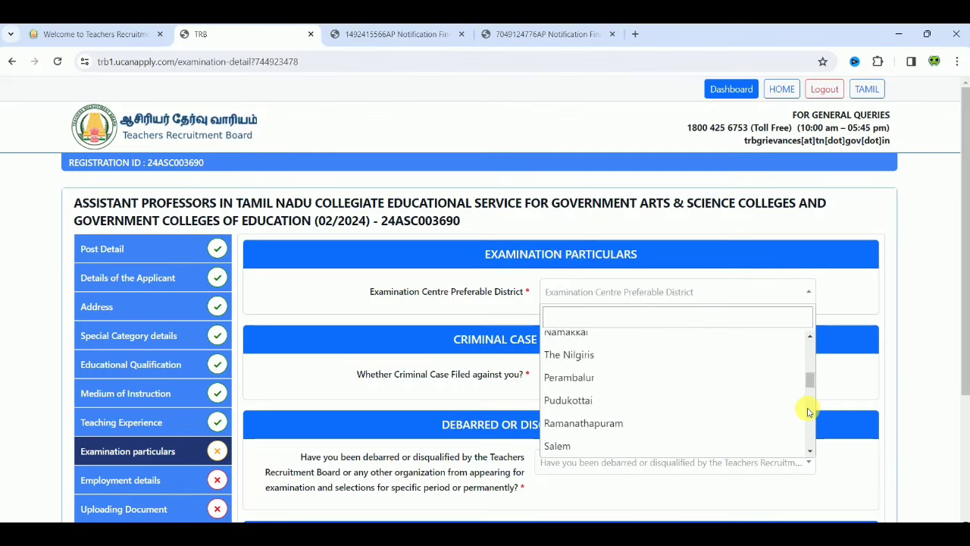
pyautogui.scroll(-3, 809, 428)
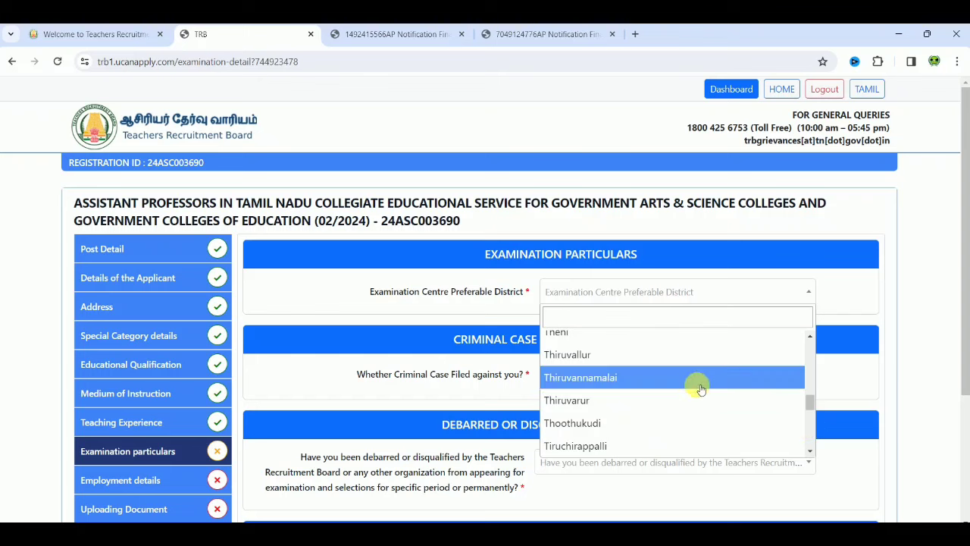
pyautogui.click(698, 385)
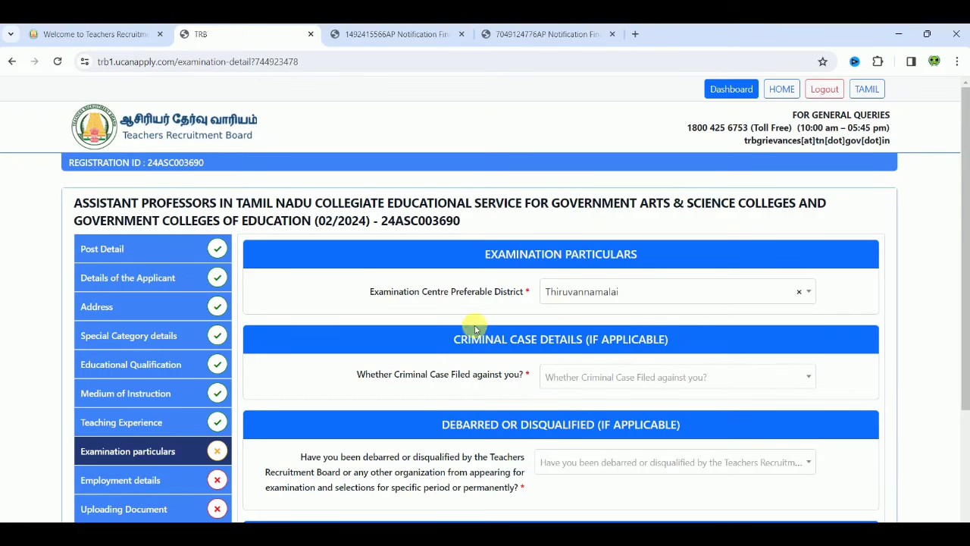
# Answer No to the criminal case and debarment questions, then save the examination particulars
pyautogui.click(618, 376)
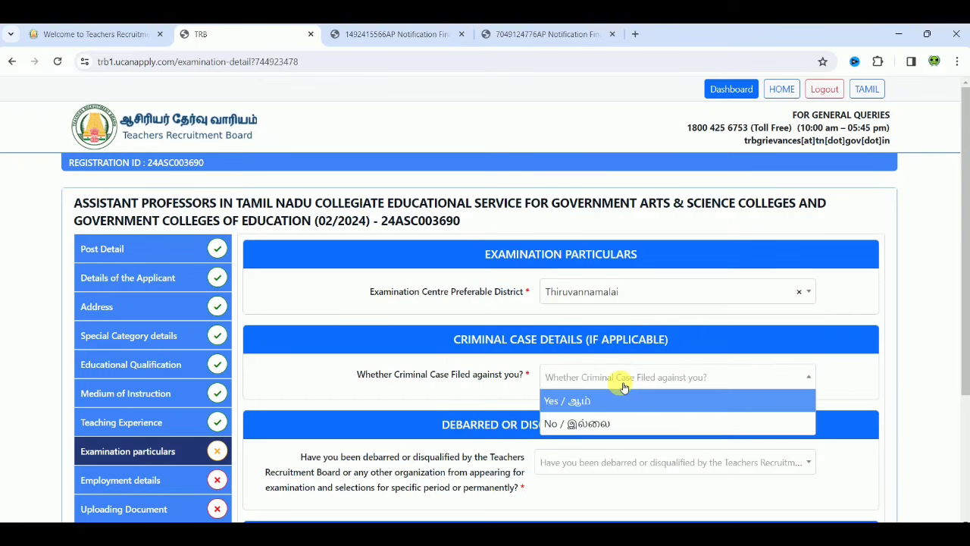
pyautogui.click(621, 427)
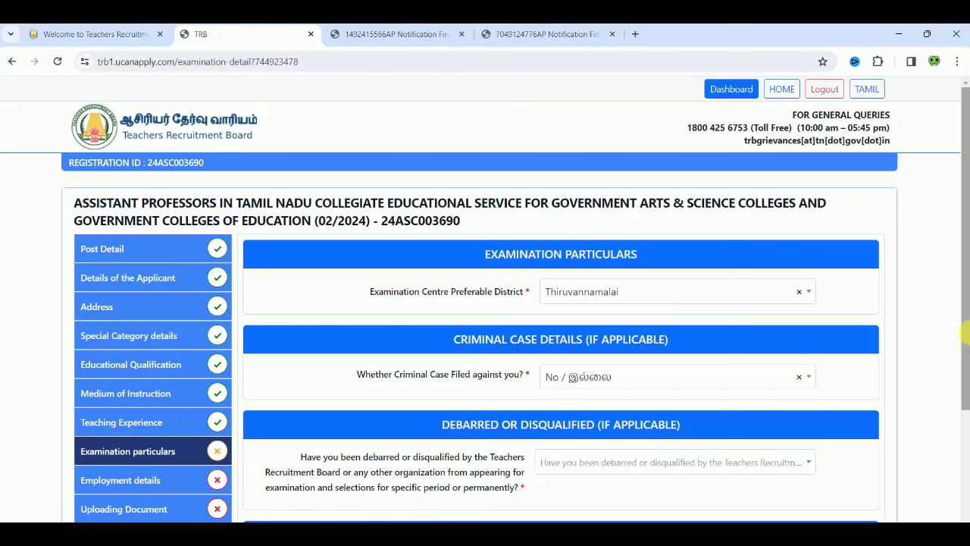
pyautogui.scroll(-2, 962, 356)
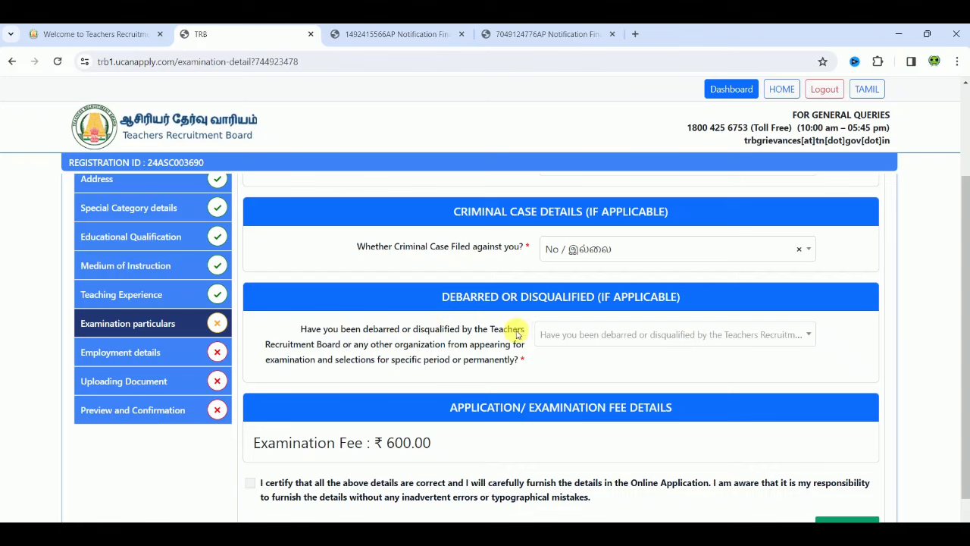
pyautogui.click(570, 335)
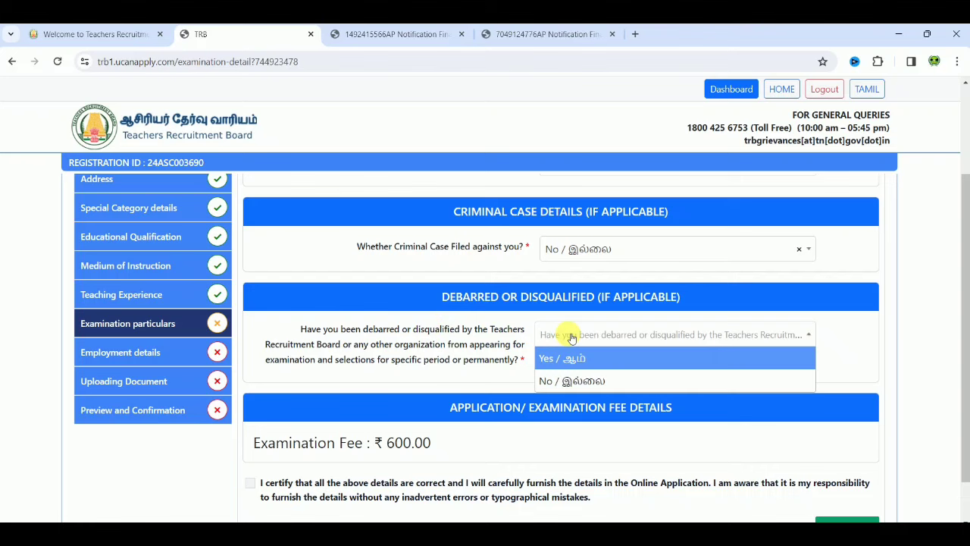
pyautogui.click(570, 382)
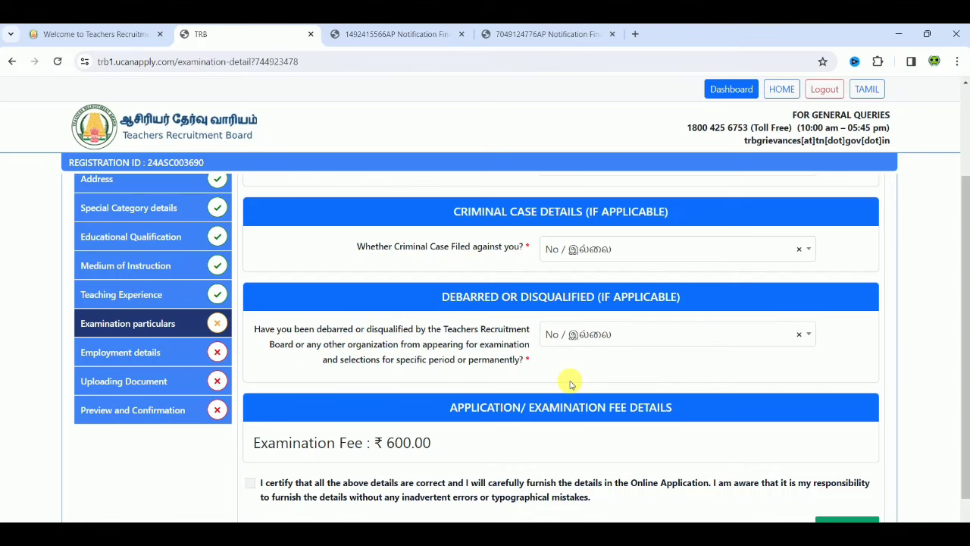
pyautogui.moveTo(965, 324); pyautogui.dragTo(952, 381)
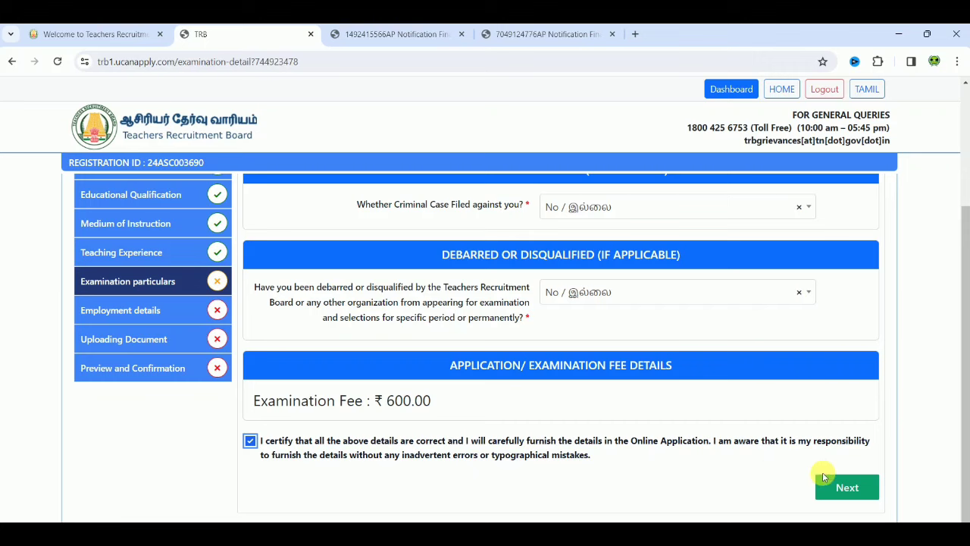
pyautogui.click(852, 491)
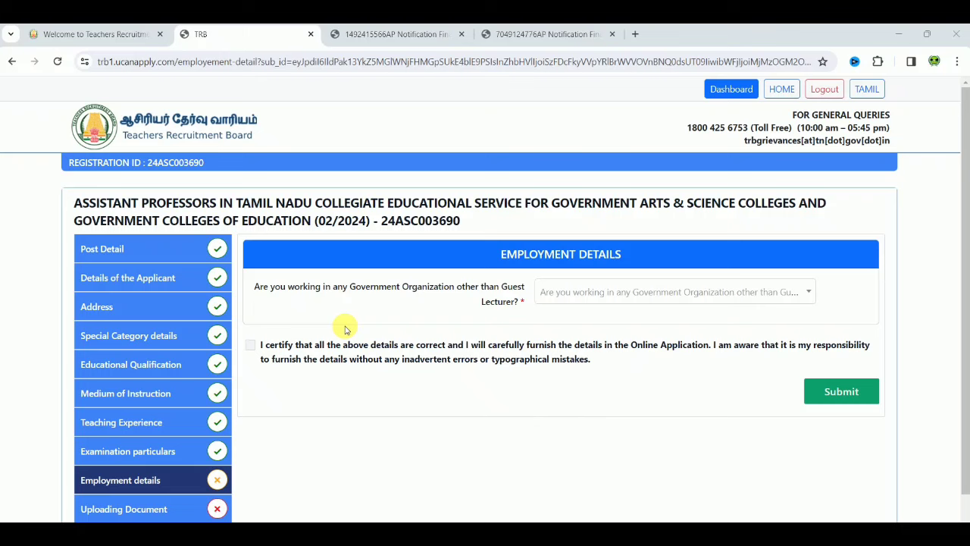
# Set Government Organization employment to No, certify the details, and submit employment details
pyautogui.click(606, 297)
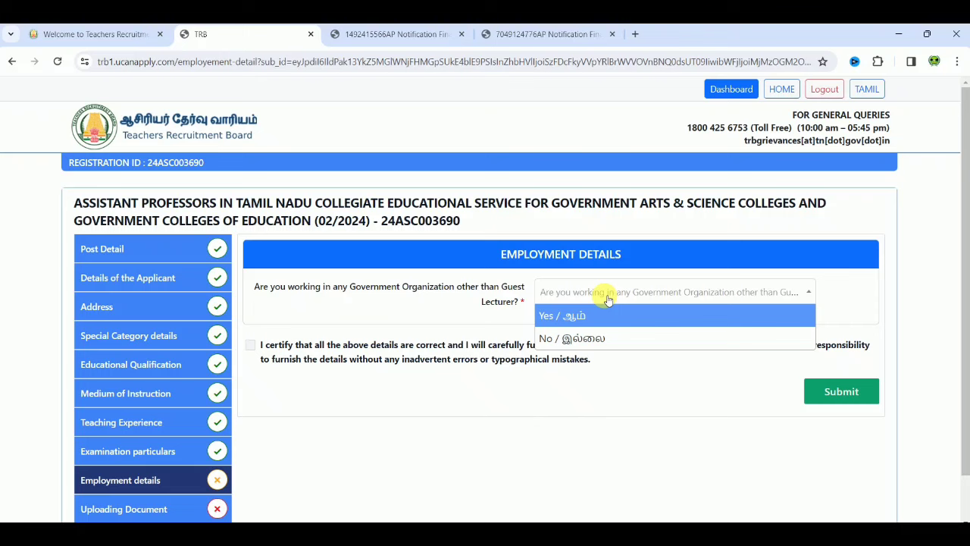
pyautogui.click(606, 316)
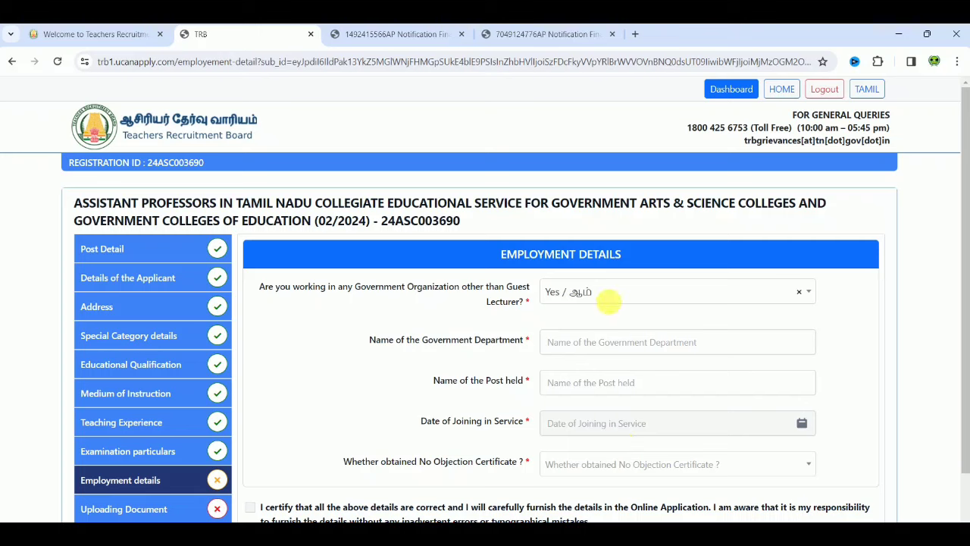
pyautogui.click(610, 292)
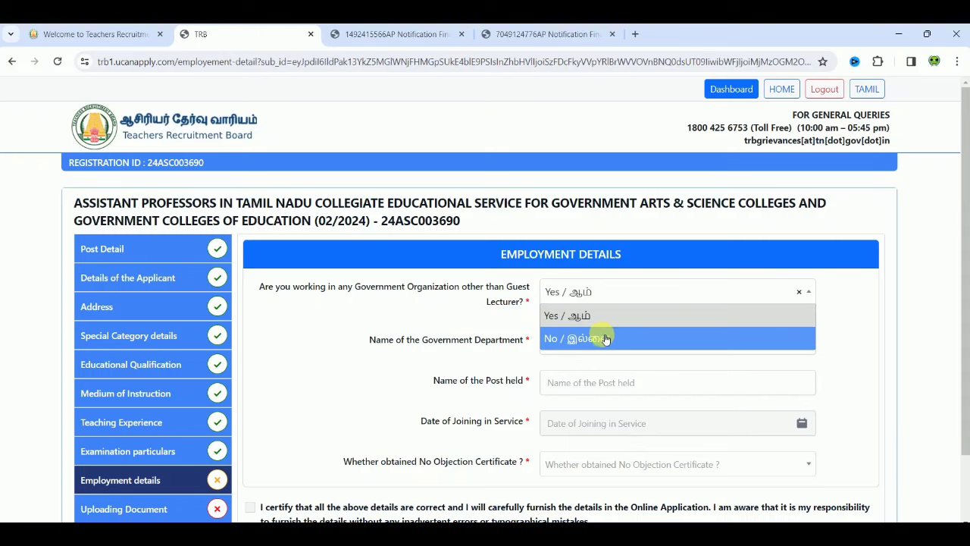
pyautogui.click(606, 338)
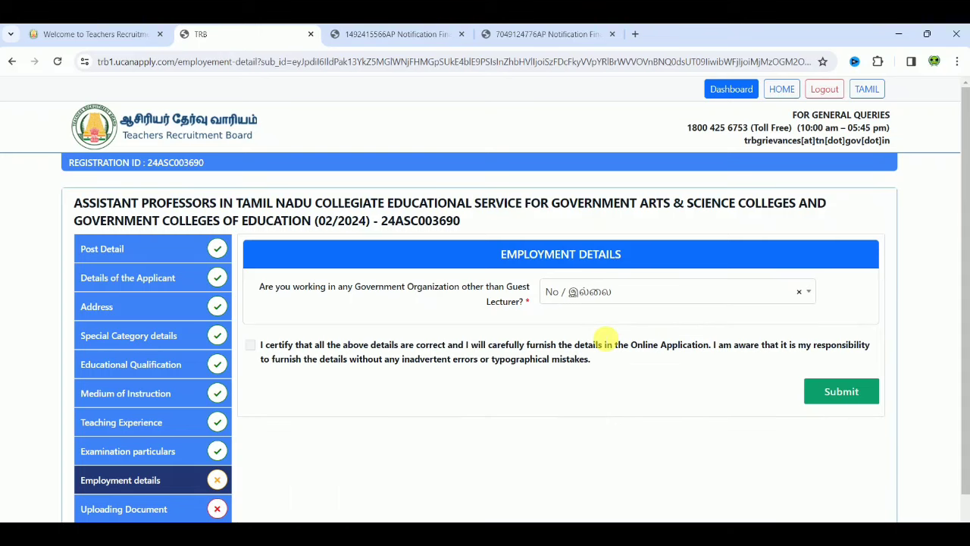
pyautogui.click(250, 345)
pyautogui.click(834, 391)
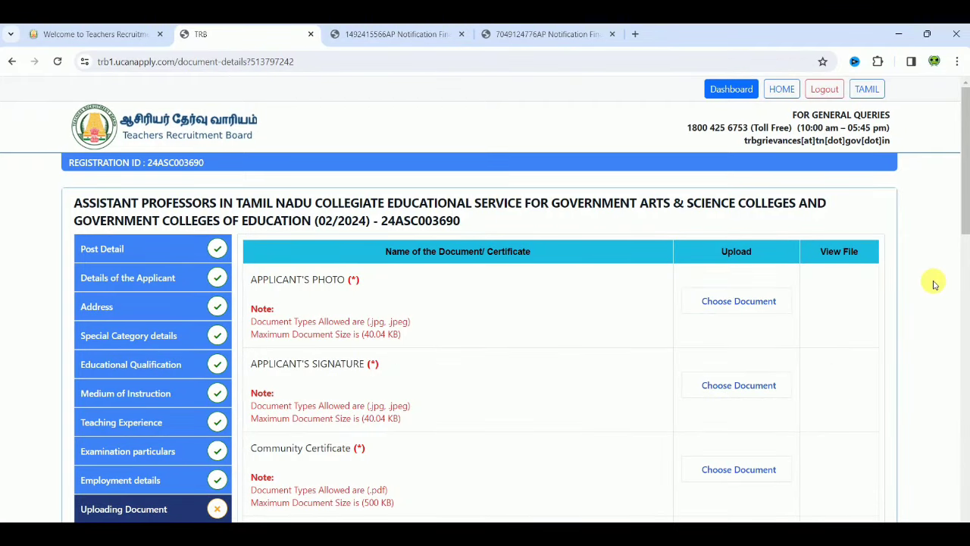
pyautogui.scroll(-1, 934, 284)
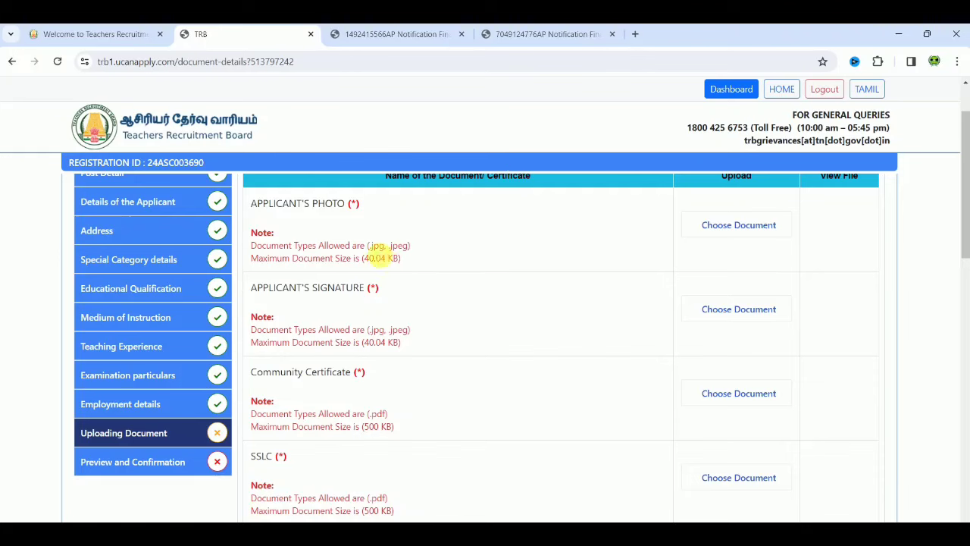
pyautogui.click(728, 233)
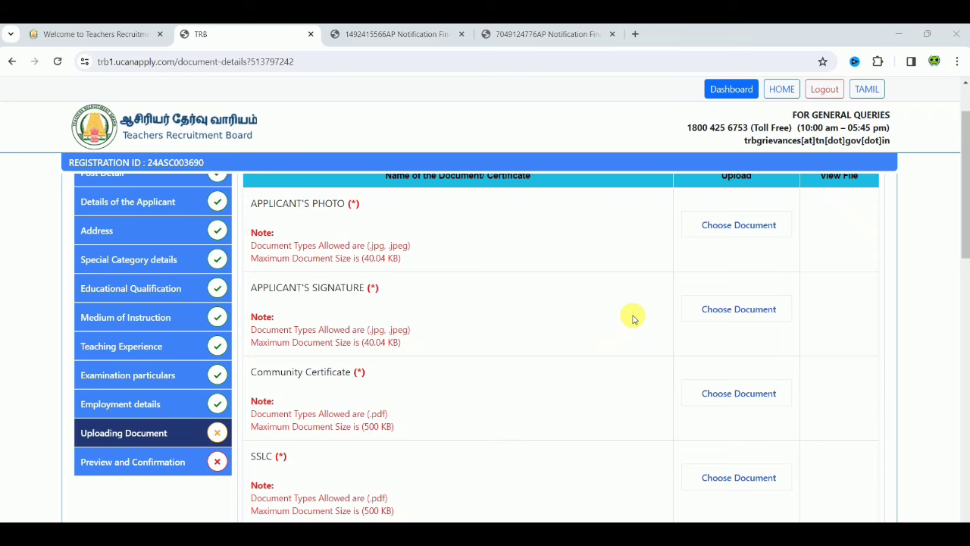
pyautogui.scroll(-2, 632, 318)
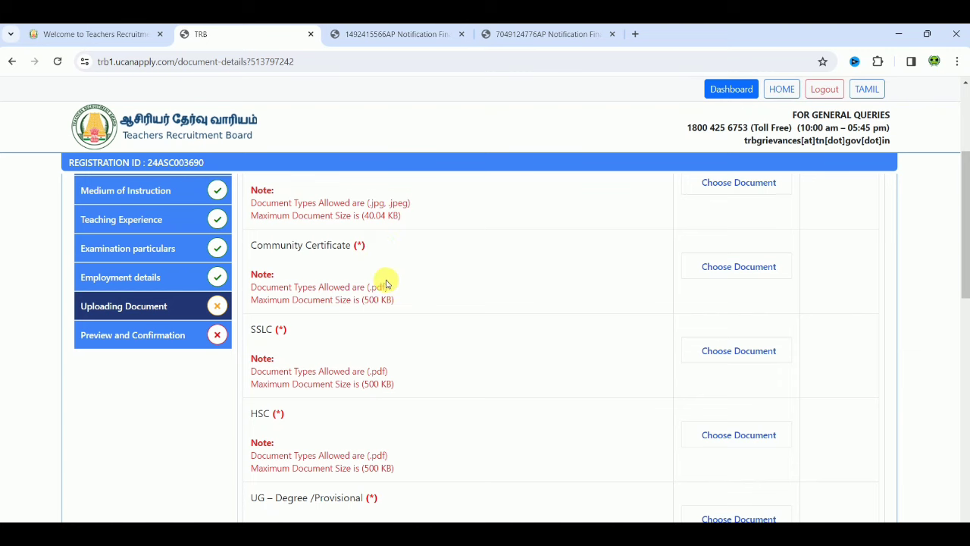
pyautogui.scroll(-1, 465, 288)
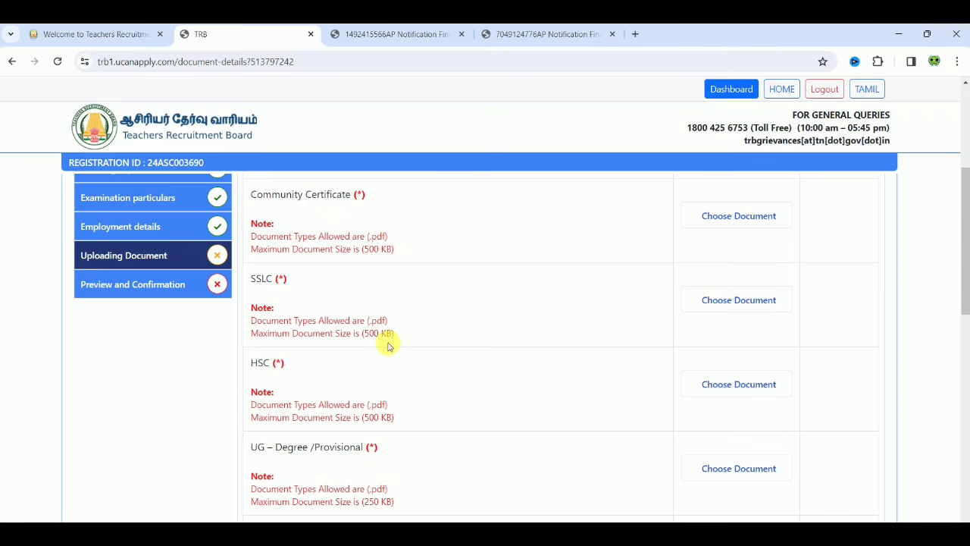
pyautogui.scroll(-1, 475, 388)
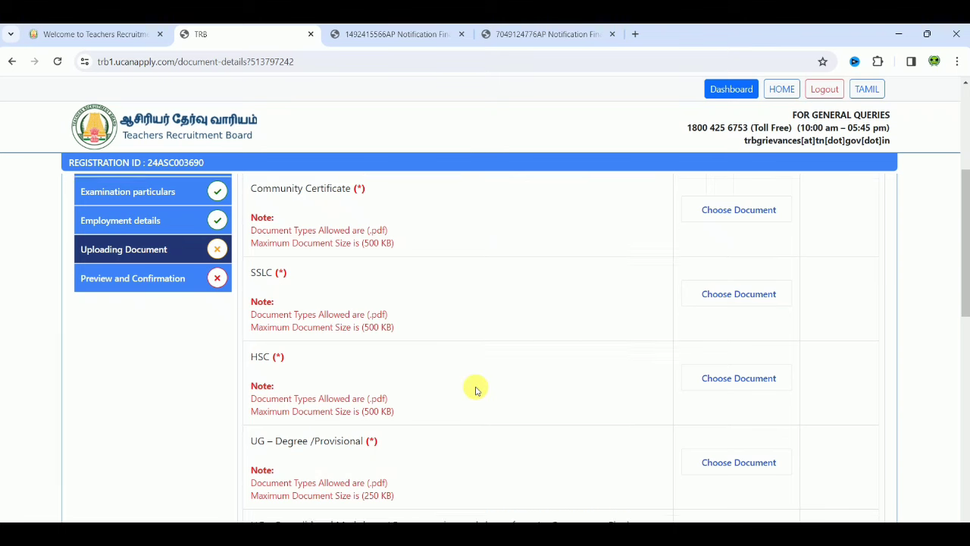
pyautogui.scroll(-3, 474, 388)
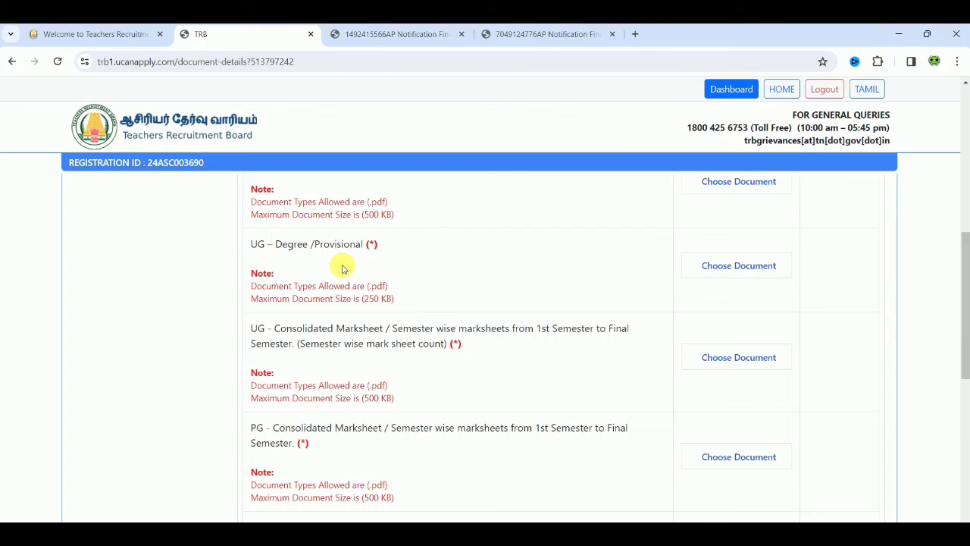
pyautogui.scroll(-1, 341, 269)
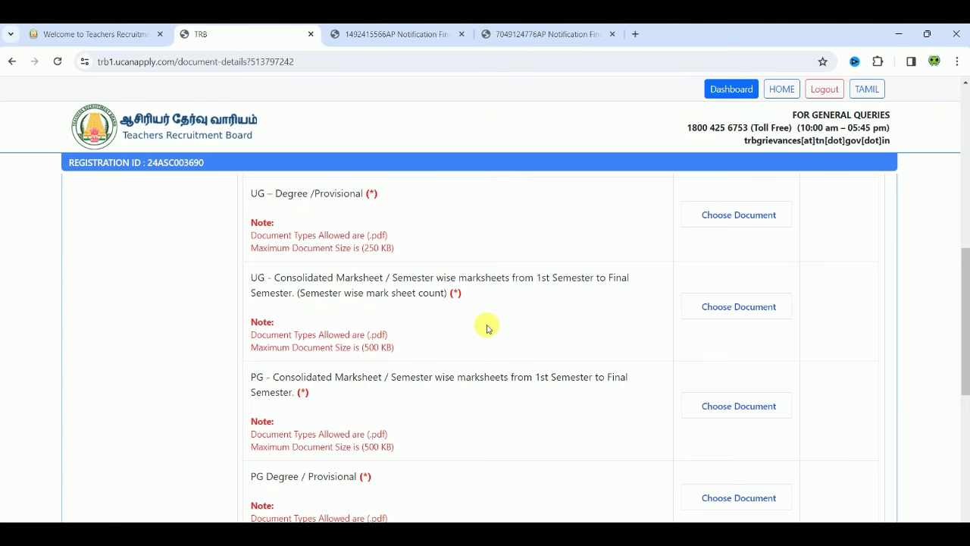
pyautogui.scroll(-1, 488, 328)
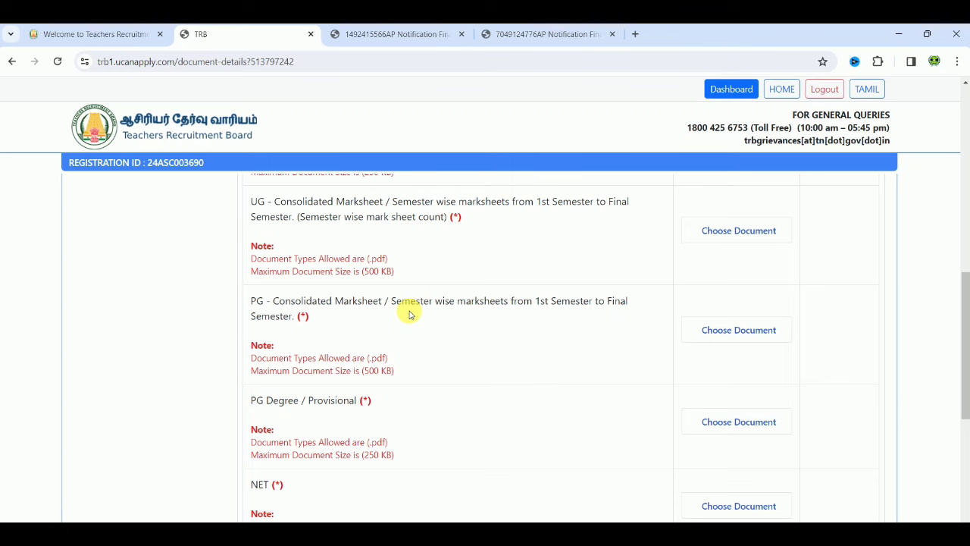
pyautogui.scroll(-2, 410, 315)
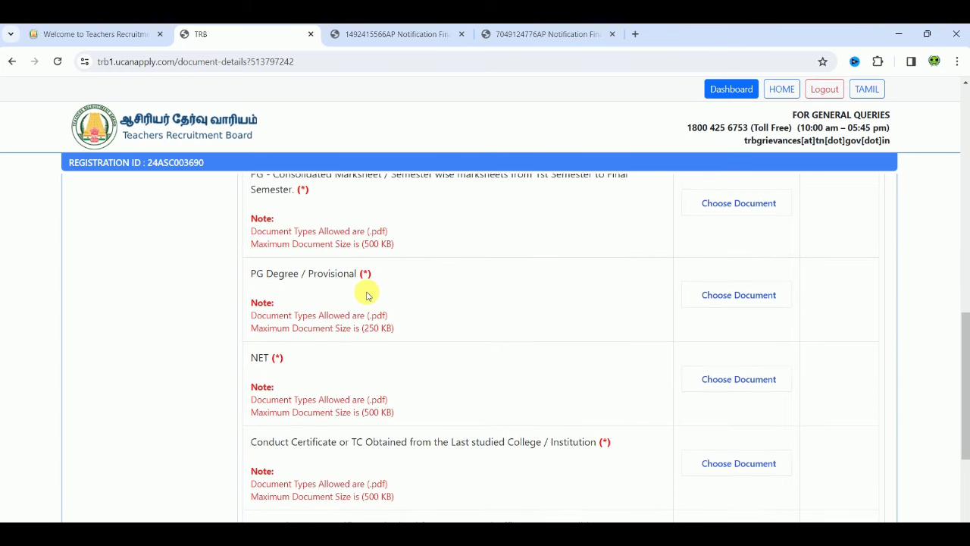
pyautogui.scroll(-2, 368, 294)
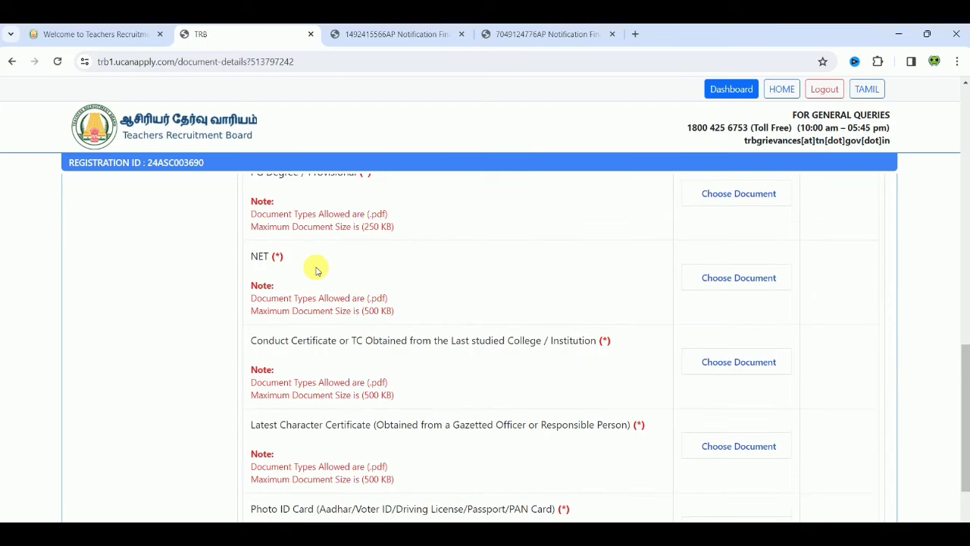
pyautogui.scroll(-1, 316, 270)
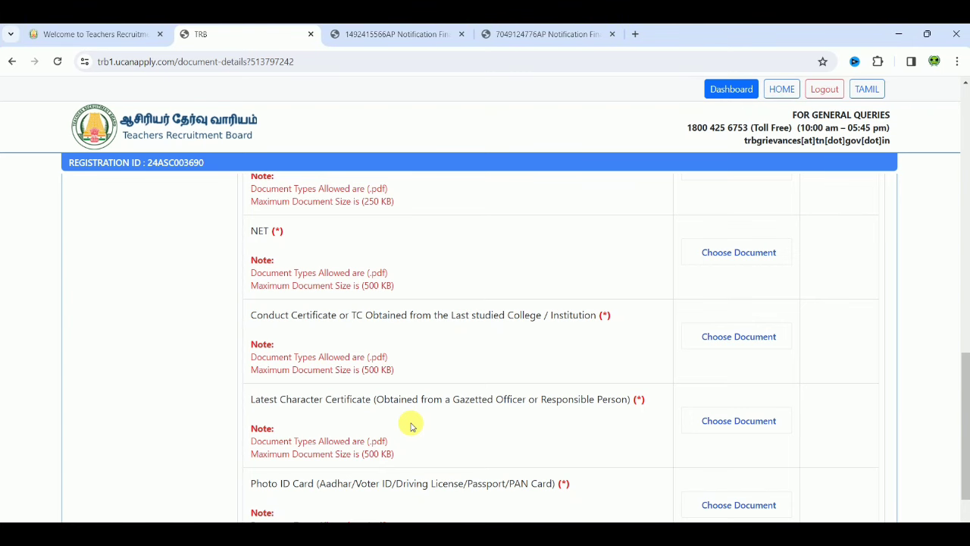
# Certify the uploaded document details as correct and continue to the application preview
pyautogui.scroll(-2, 410, 426)
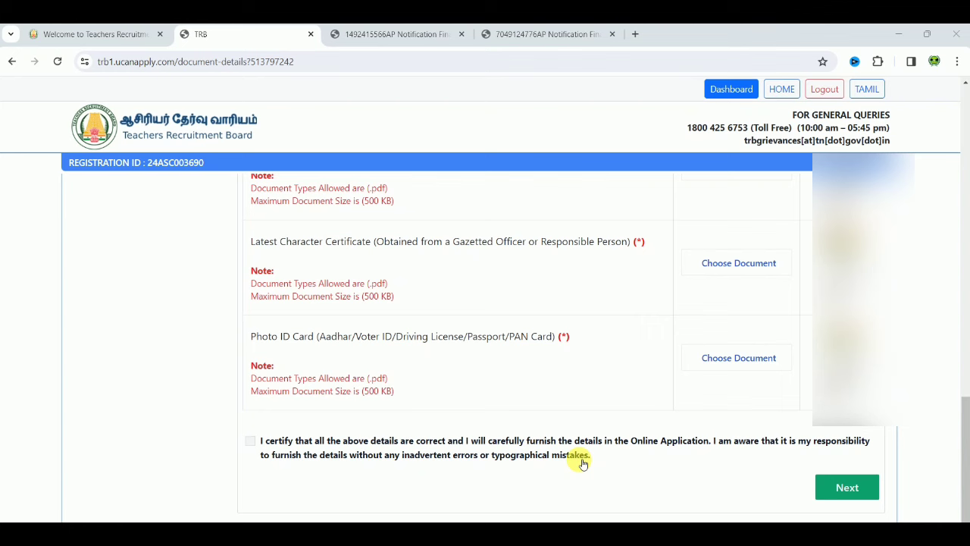
pyautogui.click(250, 441)
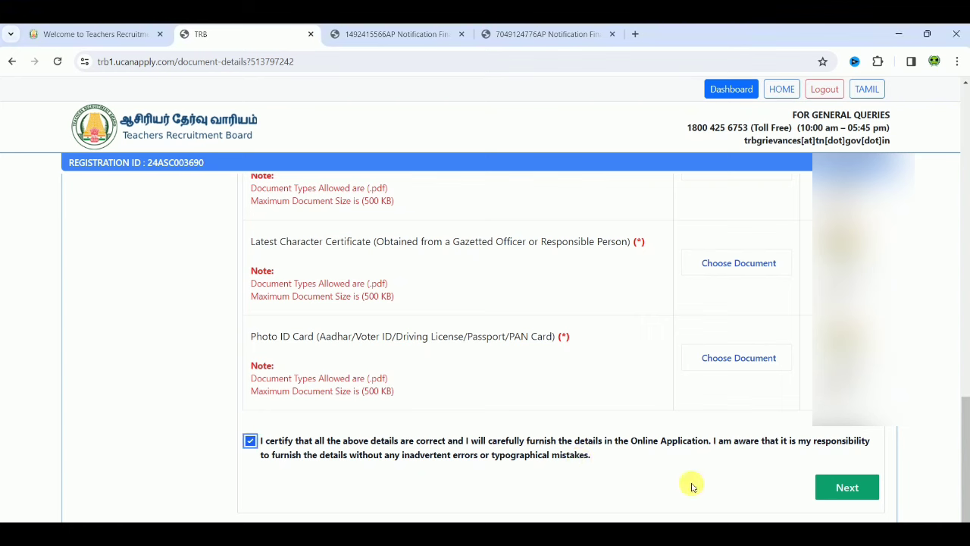
pyautogui.click(859, 500)
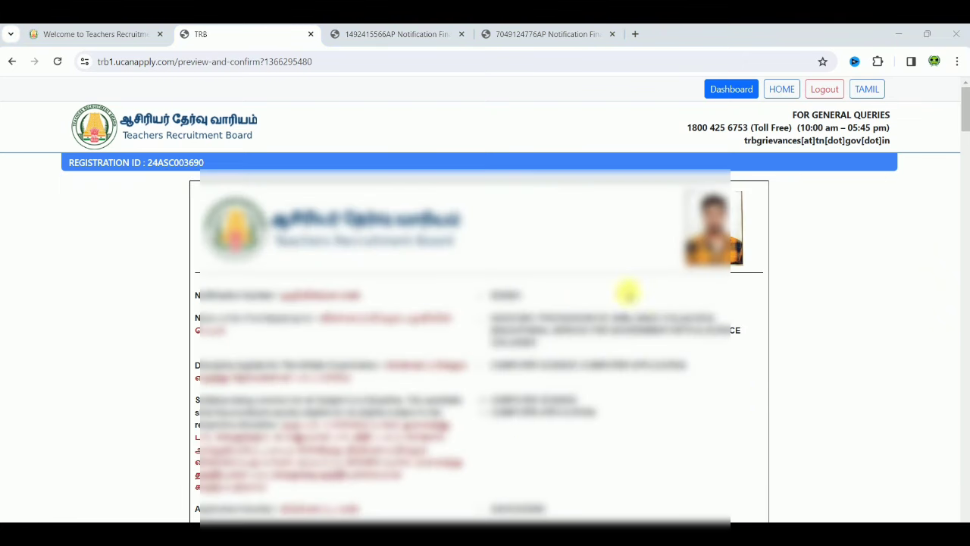
# Tick declarations 1–11 and 'I CONFIRM THE ABOVE', then accept the print-out Important Note
pyautogui.scroll(-5, 819, 326)
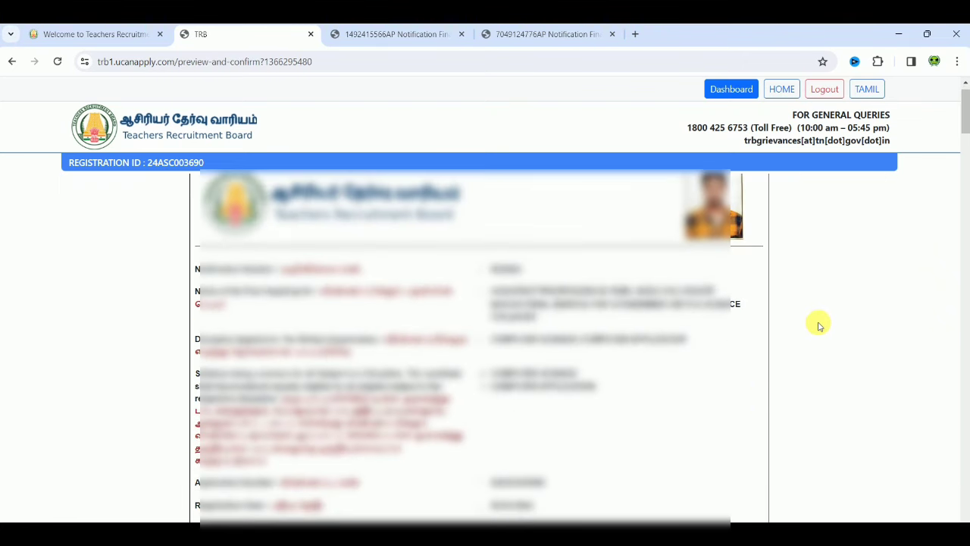
pyautogui.scroll(-10, 819, 326)
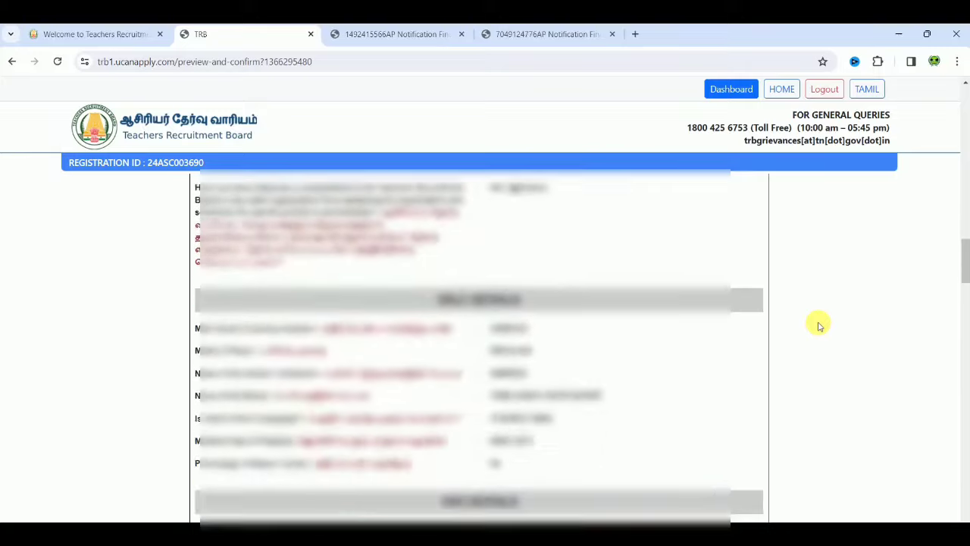
pyautogui.moveTo(964, 288); pyautogui.dragTo(964, 453)
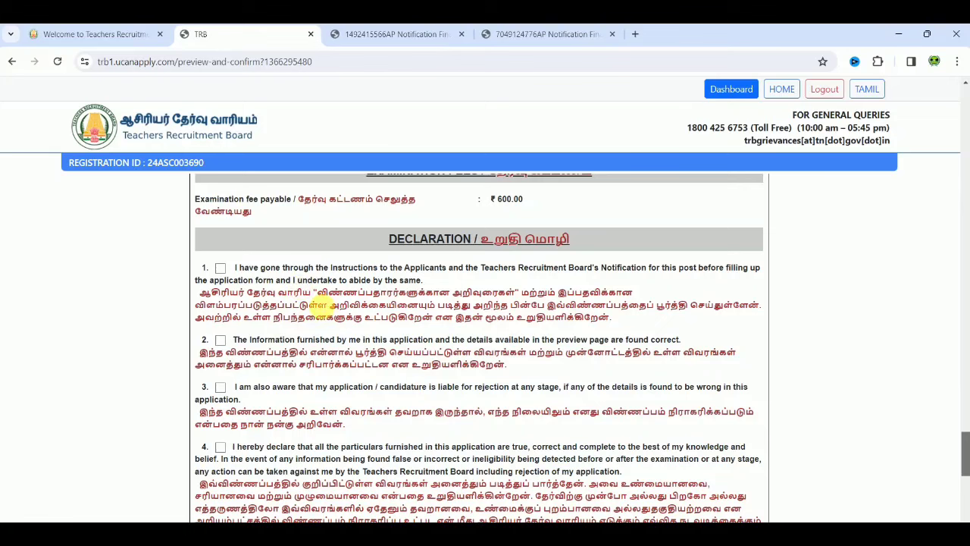
pyautogui.click(220, 267)
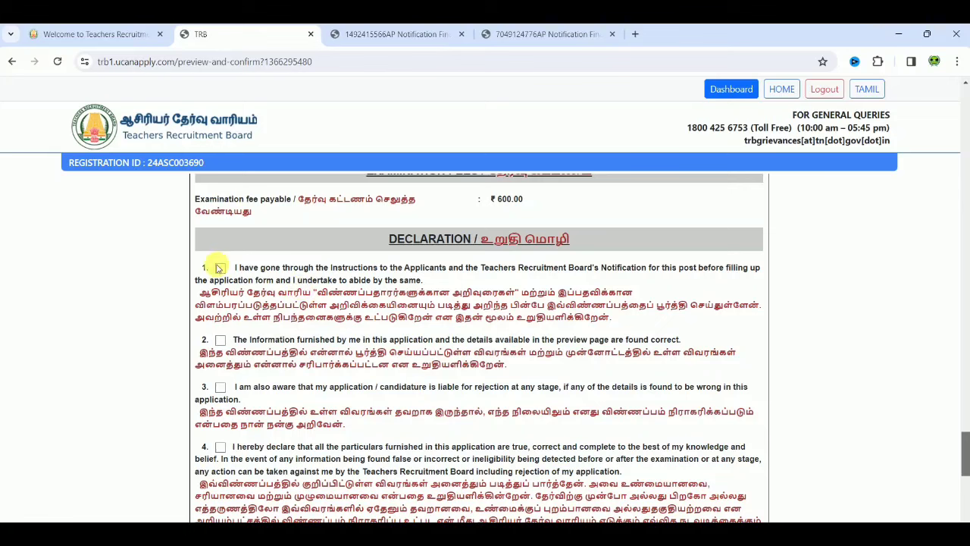
pyautogui.click(219, 340)
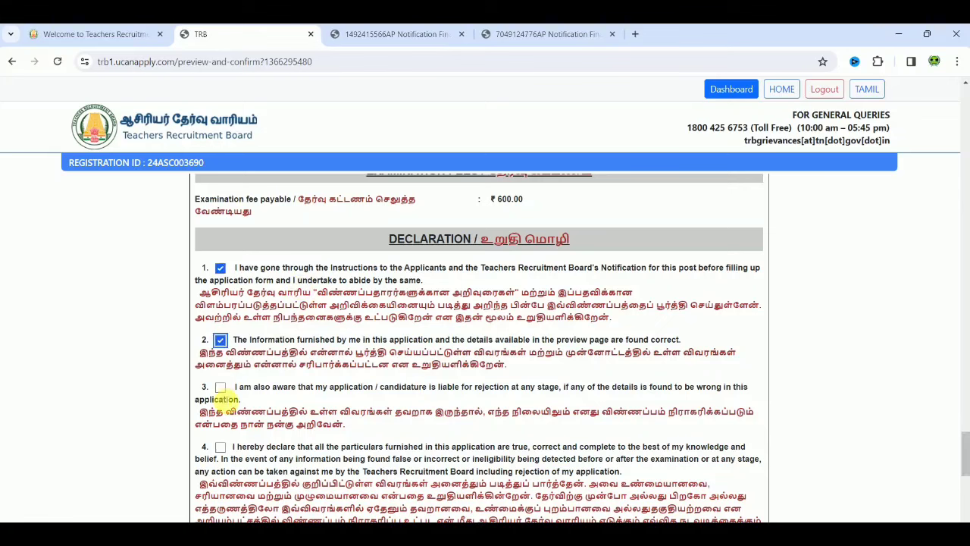
pyautogui.moveTo(963, 455); pyautogui.dragTo(965, 517)
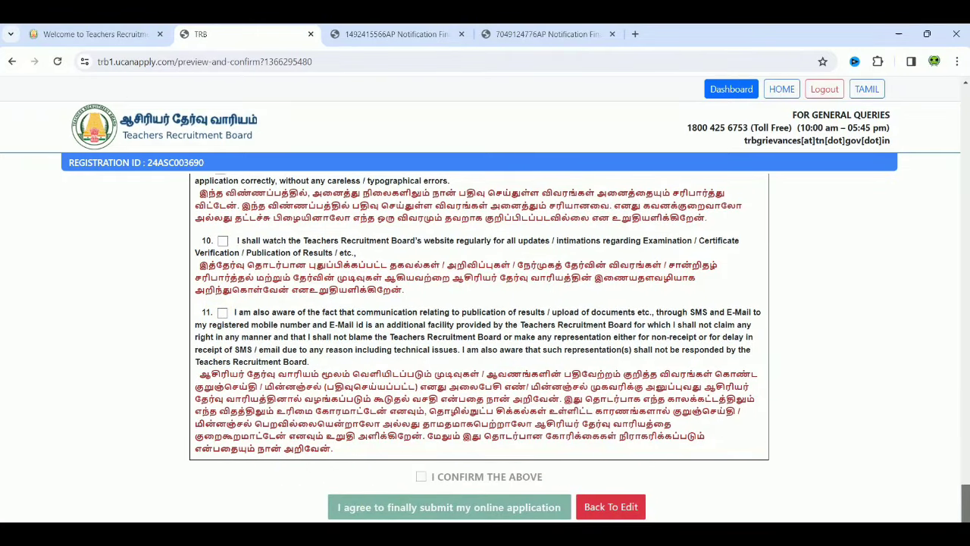
pyautogui.click(422, 476)
pyautogui.click(478, 389)
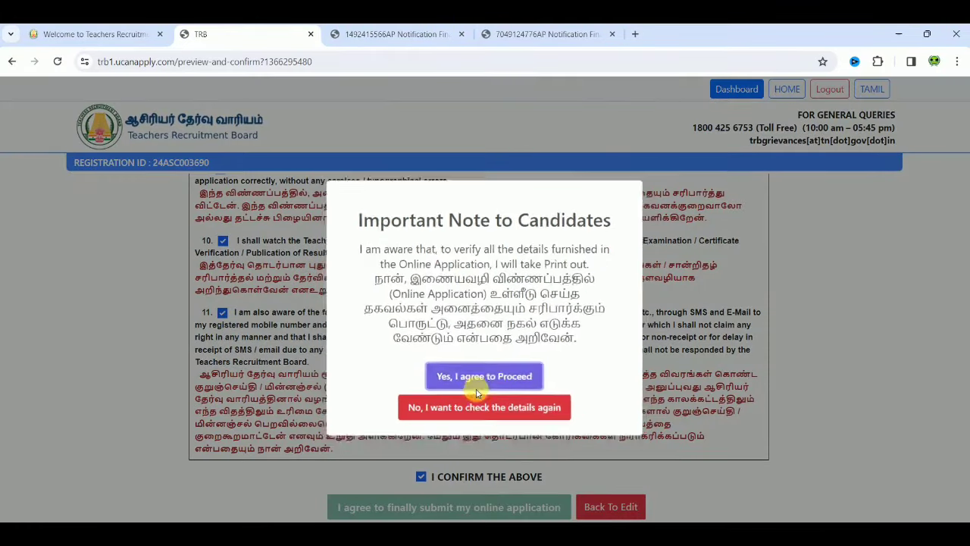
pyautogui.click(478, 390)
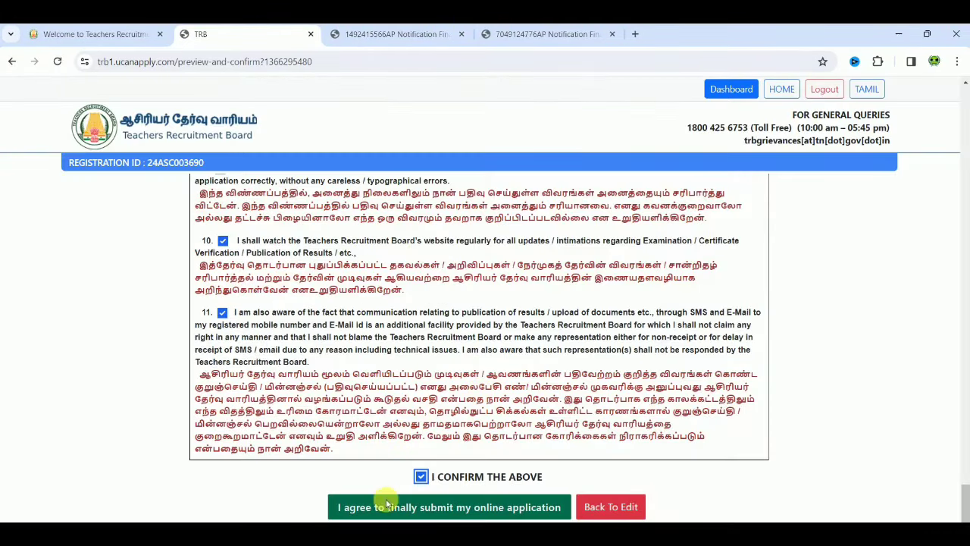
# Tick the final verification declaration, accept both warnings, and finally submit the online application
pyautogui.click(435, 507)
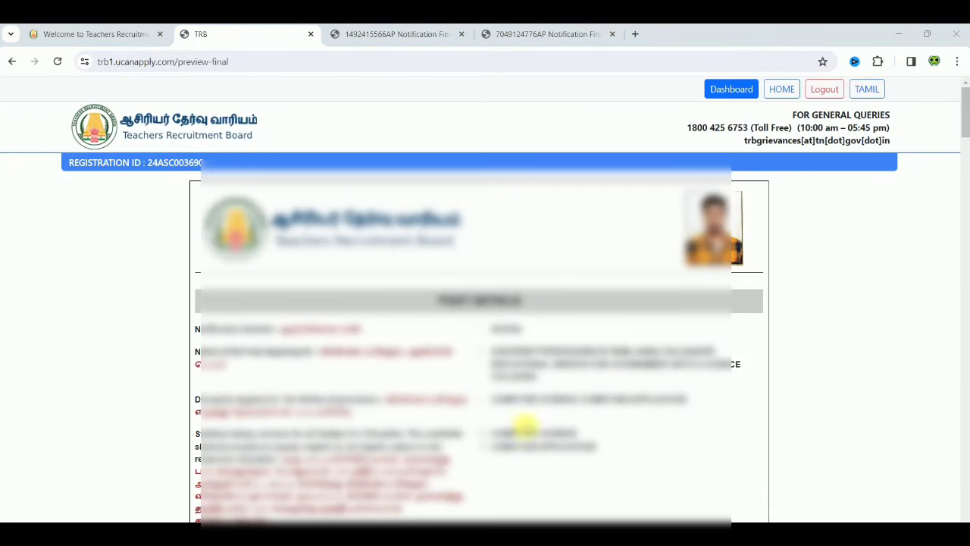
pyautogui.scroll(-20, 964, 346)
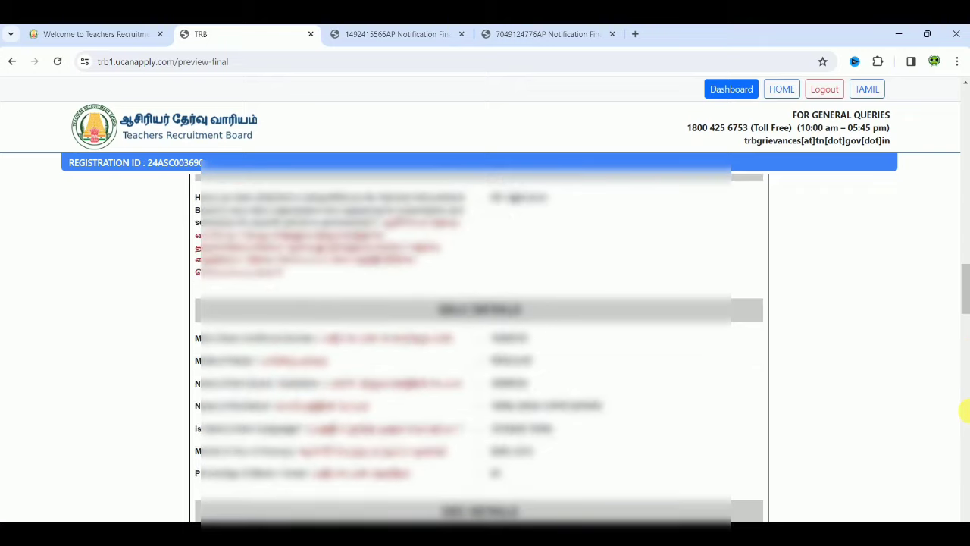
pyautogui.scroll(-15, 963, 410)
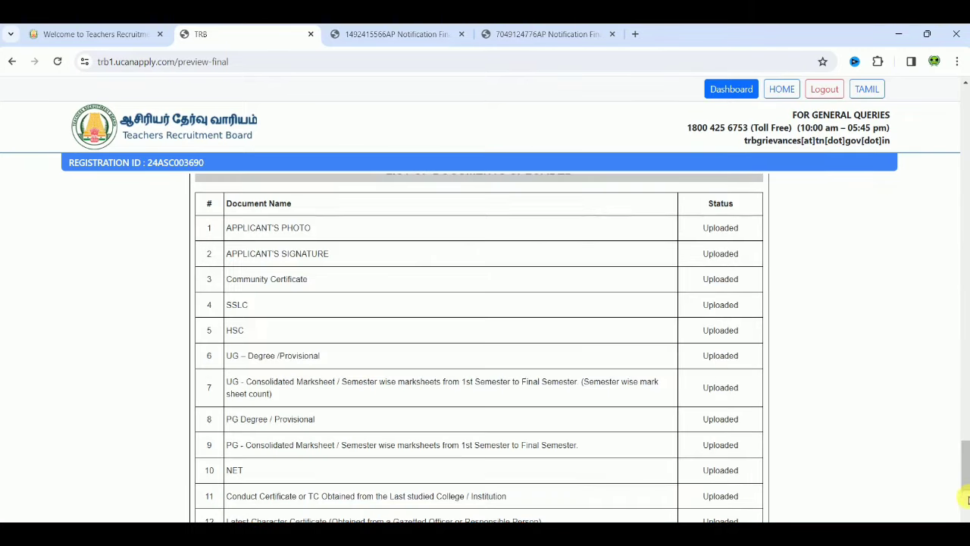
pyautogui.scroll(-5, 966, 499)
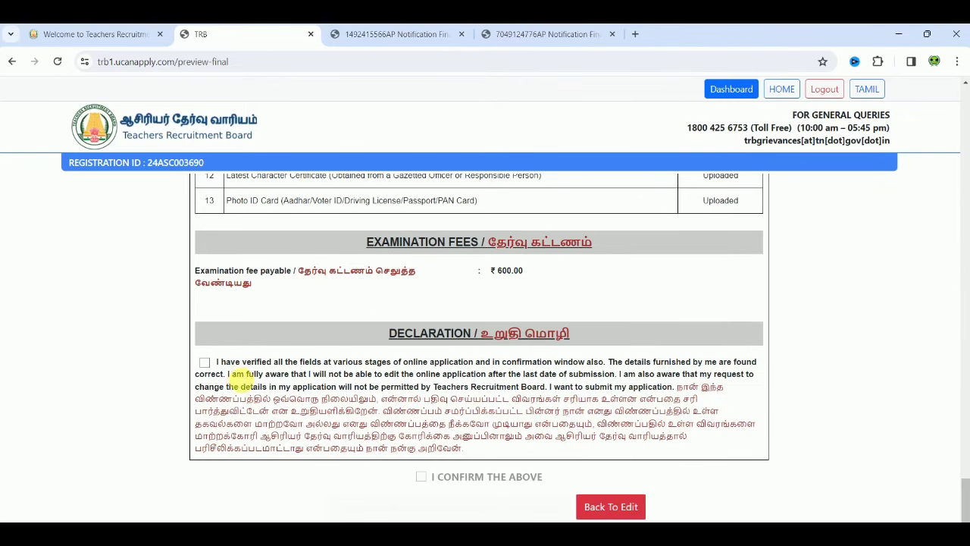
pyautogui.click(204, 363)
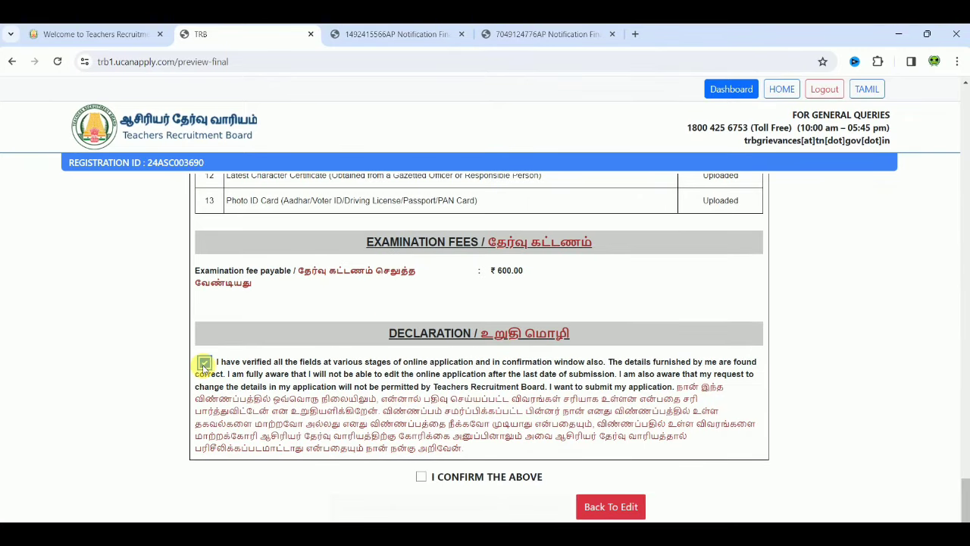
pyautogui.click(421, 476)
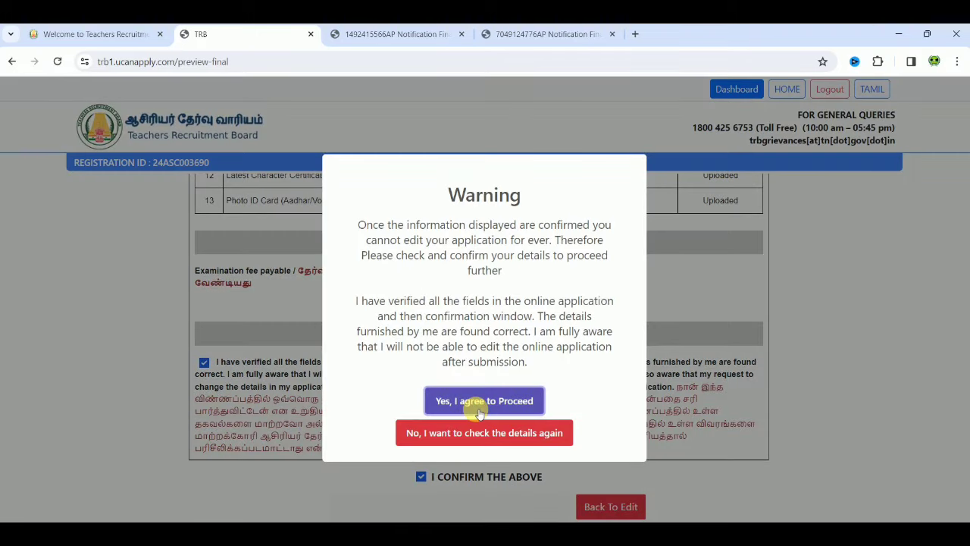
pyautogui.click(466, 400)
pyautogui.click(489, 381)
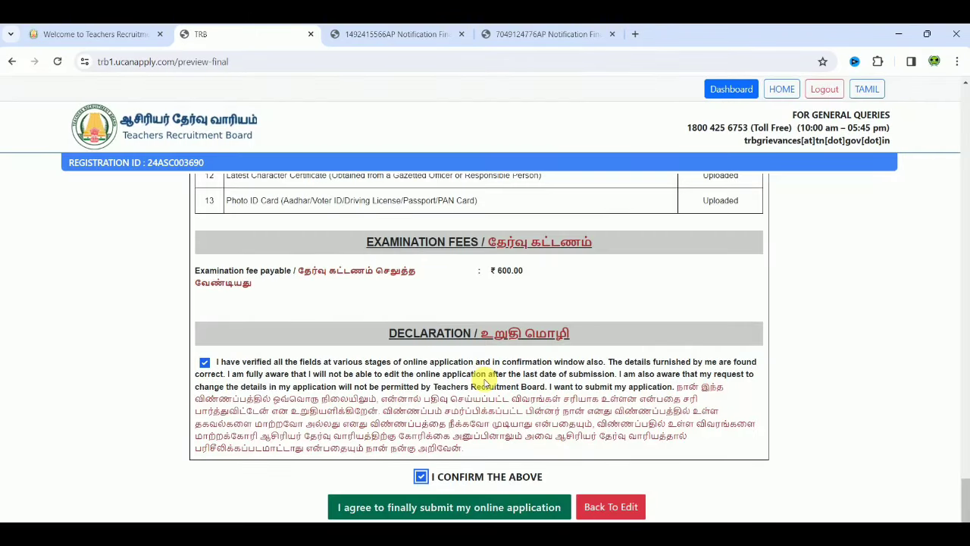
pyautogui.click(457, 509)
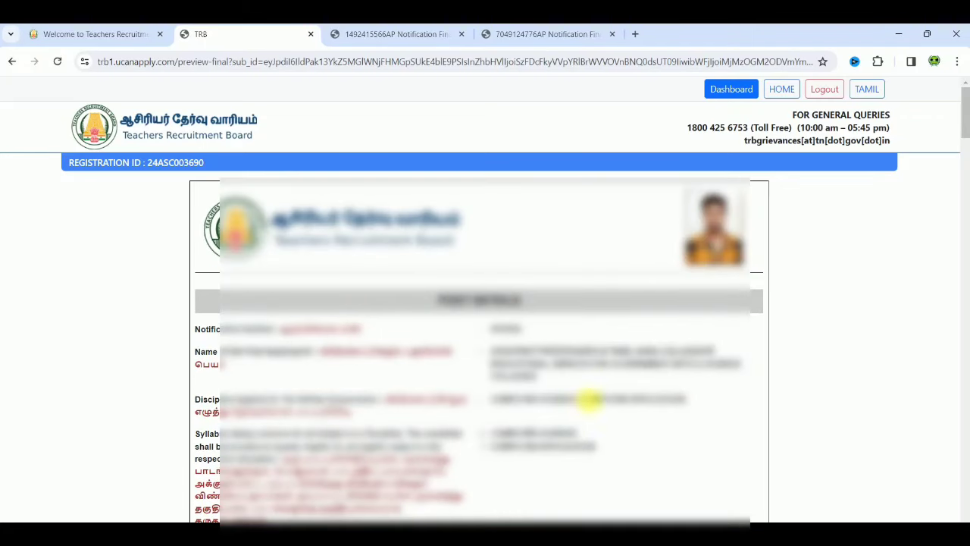
# Accept the pre-payment declaration and proceed to the 600.00 fee payment page
pyautogui.scroll(-10, 964, 379)
pyautogui.click(964, 460)
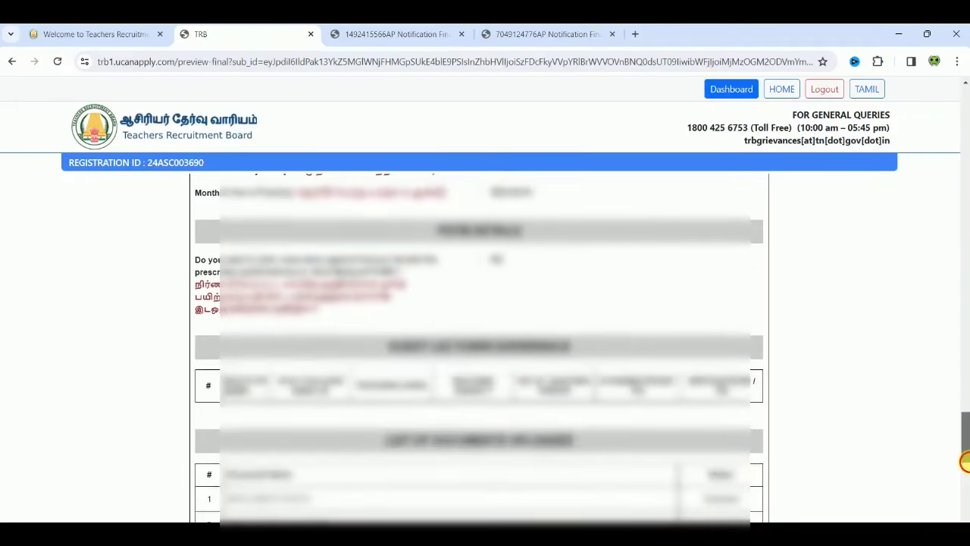
pyautogui.click(964, 478)
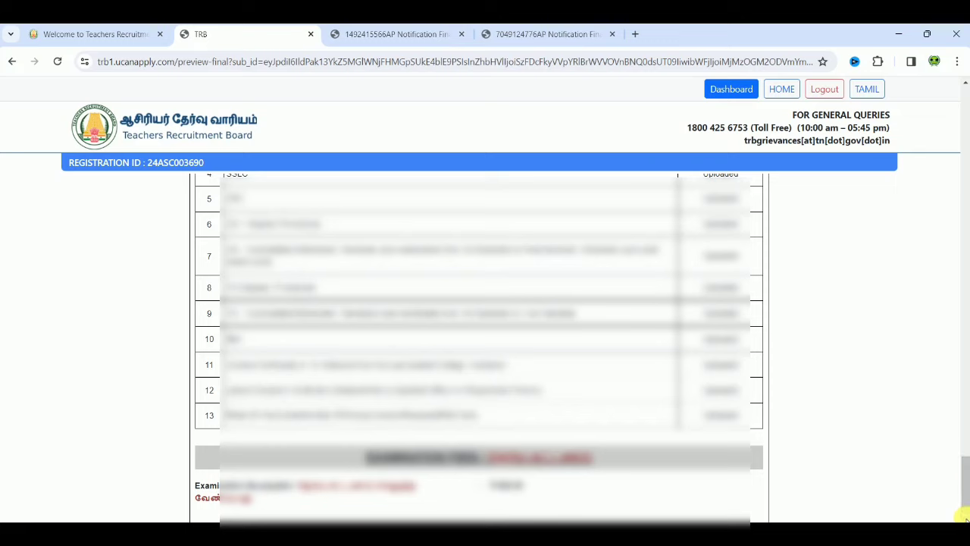
pyautogui.click(966, 501)
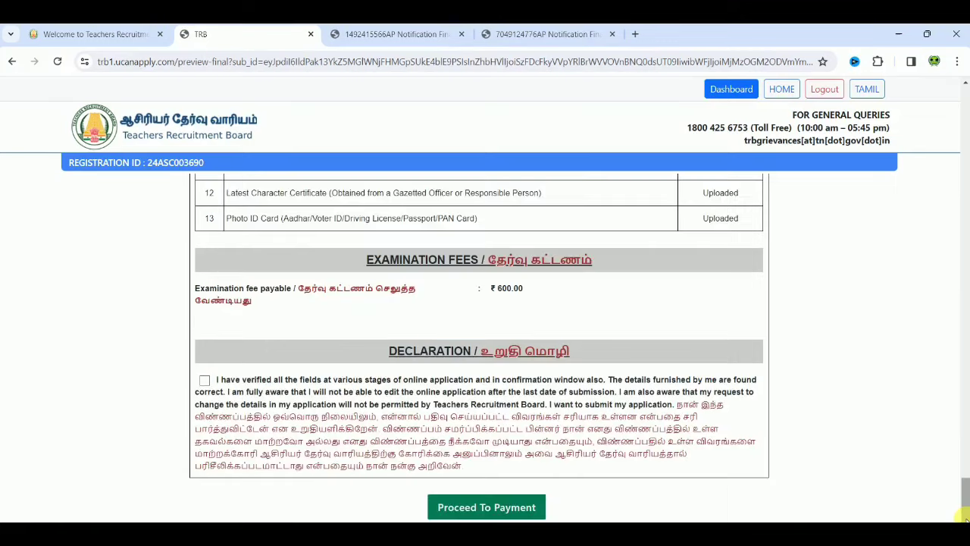
pyautogui.click(204, 379)
pyautogui.click(481, 507)
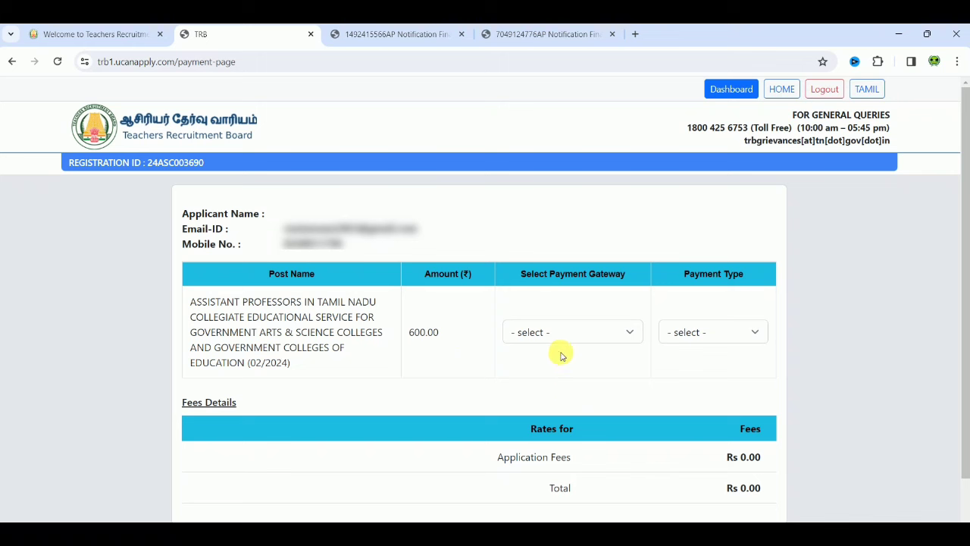
# Choose PAYMENTGATEWAY, ONLINE payment type and NEFT via SBI, then proceed to pay Rs.625.00
pyautogui.click(552, 340)
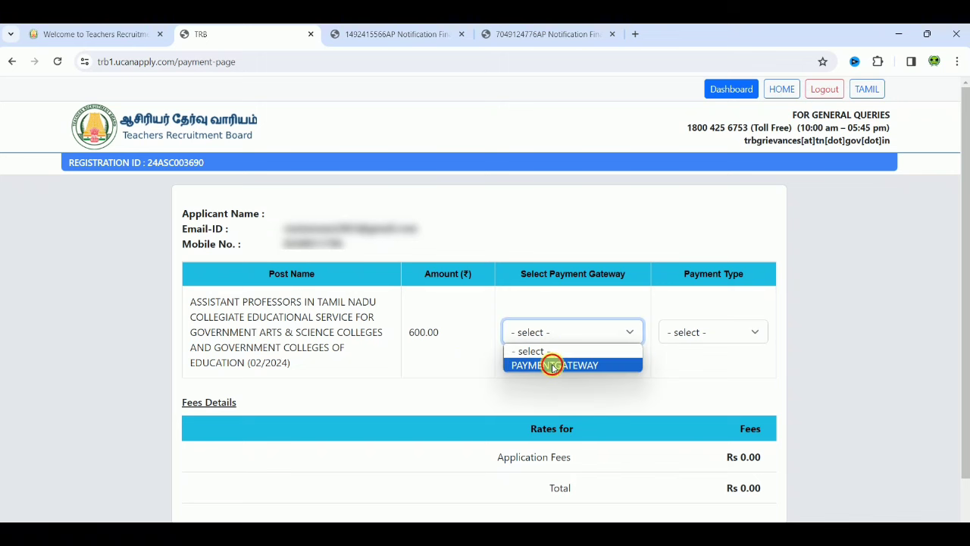
pyautogui.click(552, 365)
pyautogui.click(677, 341)
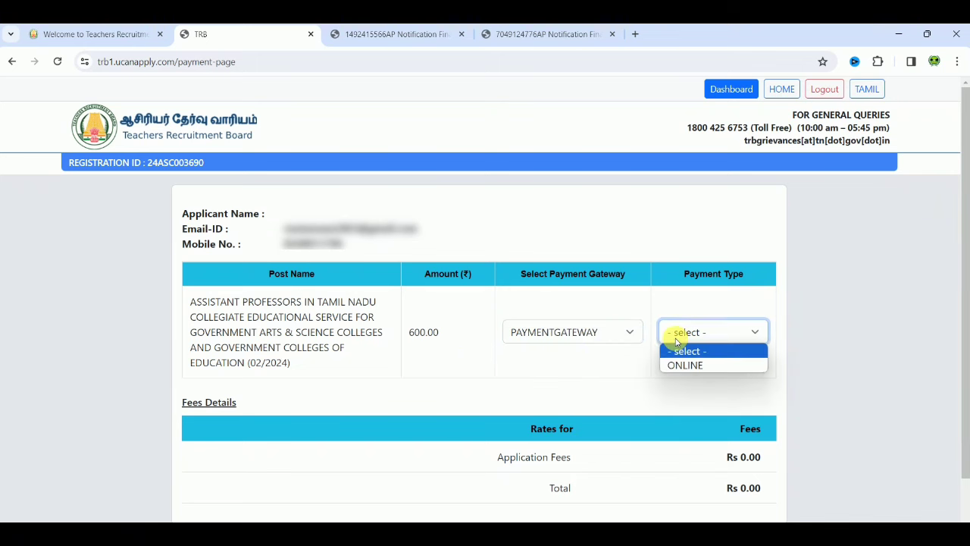
pyautogui.click(682, 366)
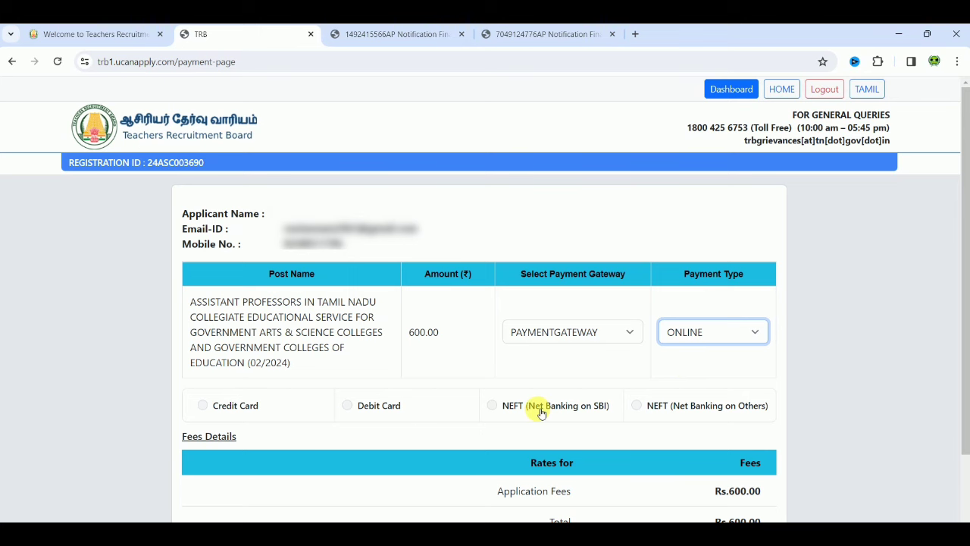
pyautogui.click(491, 406)
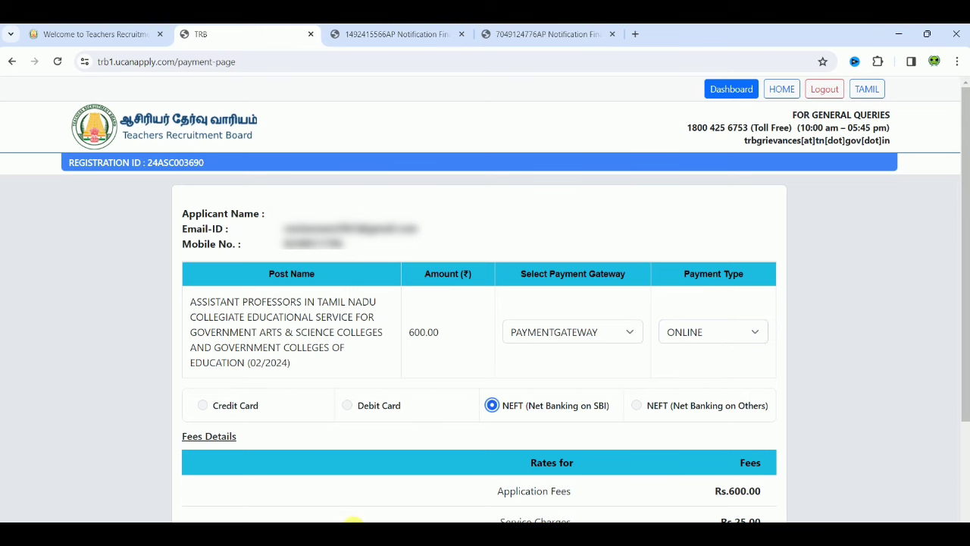
pyautogui.scroll(-2, 492, 406)
pyautogui.click(724, 438)
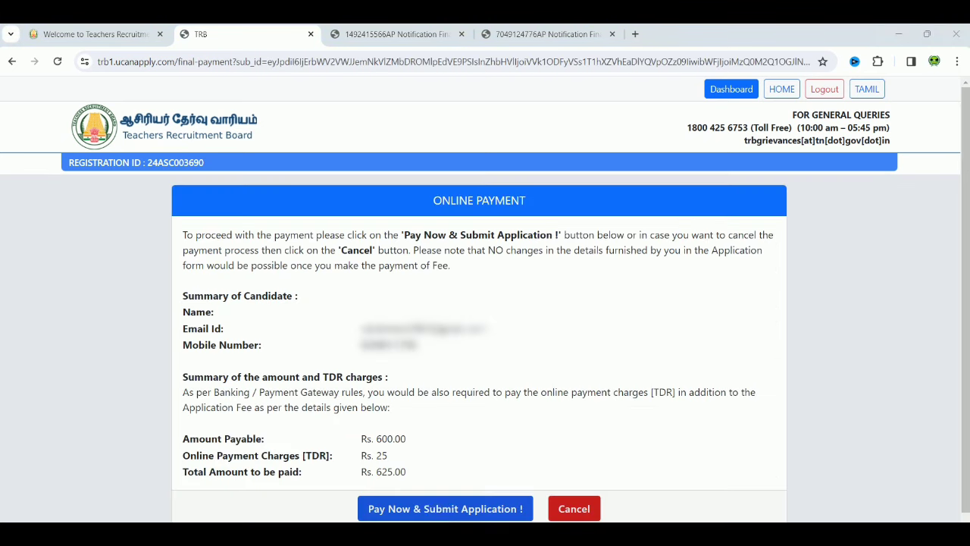
# Use 'Pay Now & Submit Application !' to bring up SBI NetBanking checkout for ₹625
pyautogui.click(440, 511)
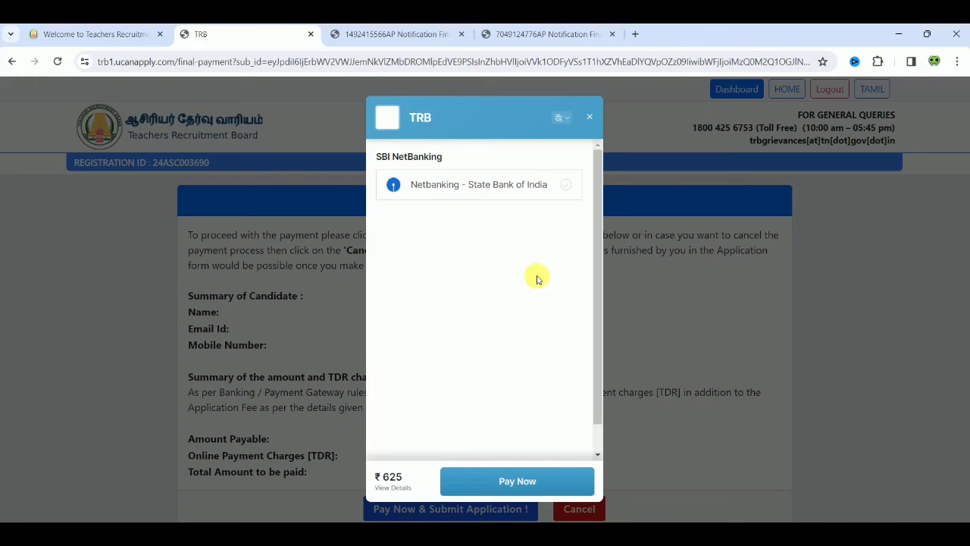